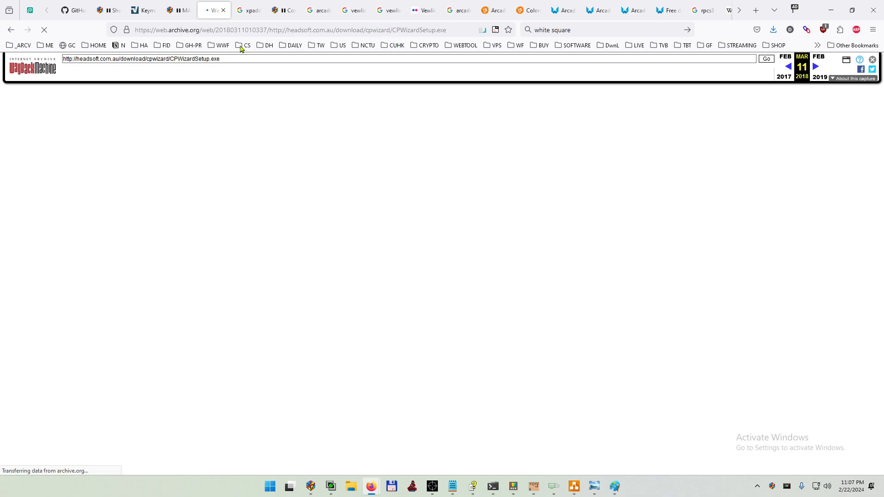
Step: Switch to the CPWizard repository page on GitHub and cancel saving the CPWizardSetup.exe download
click(74, 11)
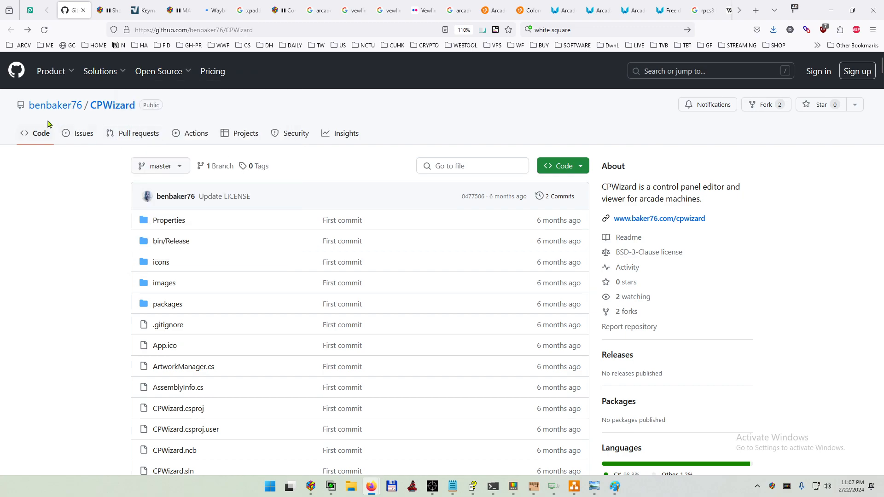
mouse_move(60, 106)
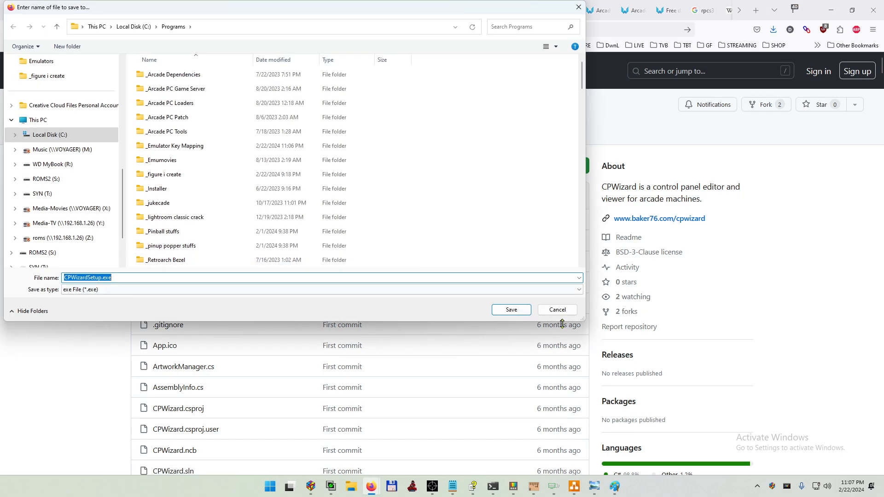
click(558, 309)
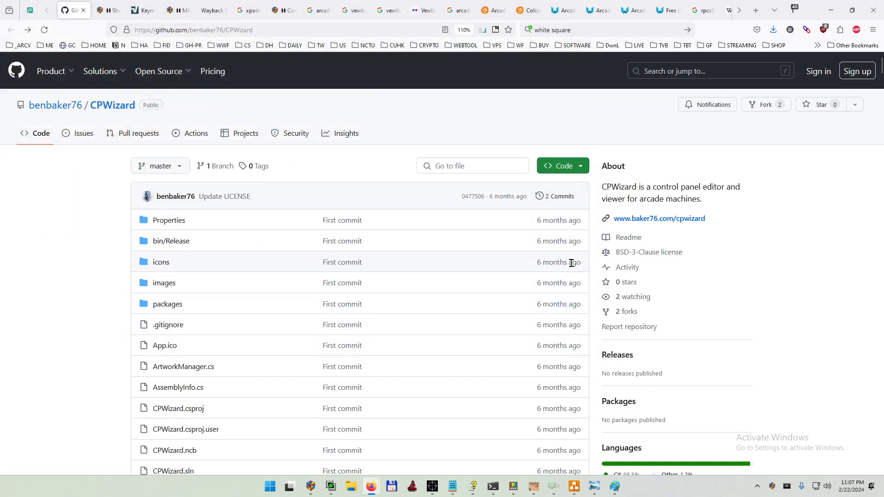
Step: Look through the CPWizard repository's file list and show its code download options
scroll(582, 267, down, 3)
scroll(587, 293, up, 3)
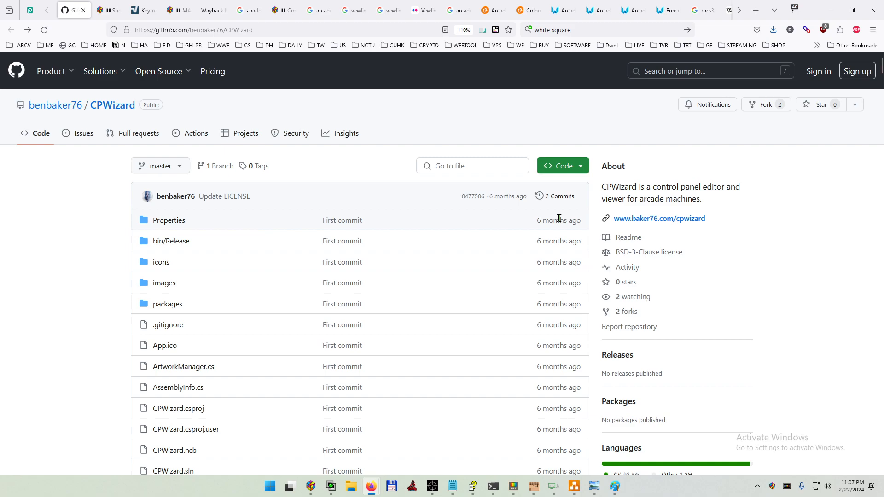
scroll(551, 296, down, 18)
scroll(511, 351, up, 20)
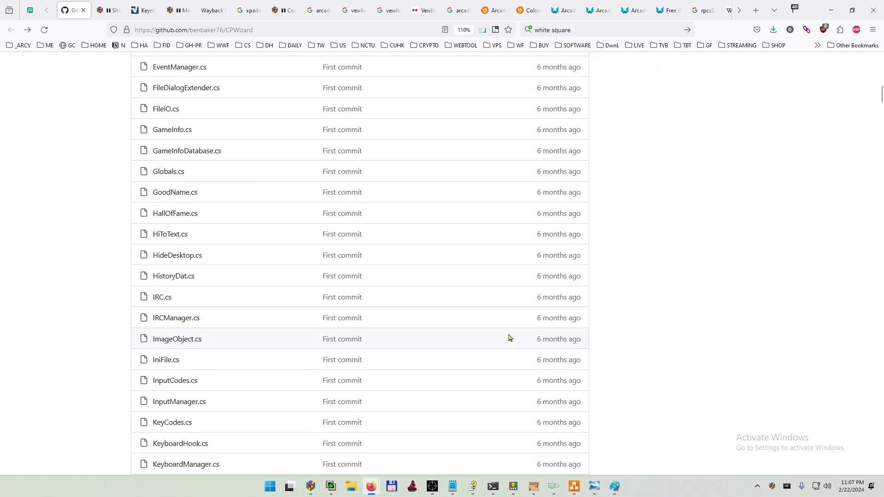
click(571, 172)
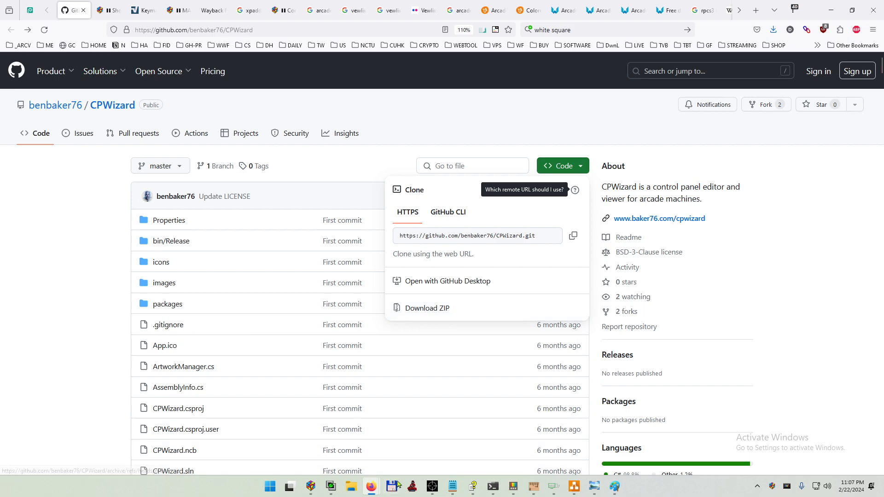
Step: Switch to Total Commander, maximize it and open the CPWizard-master folder under LaunchBox\Add-On
drag(883, 104, 404, 115)
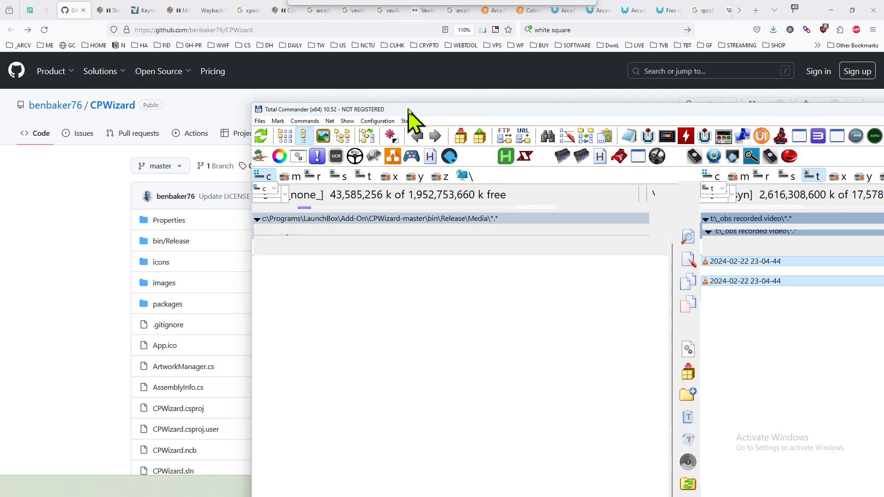
double_click(405, 113)
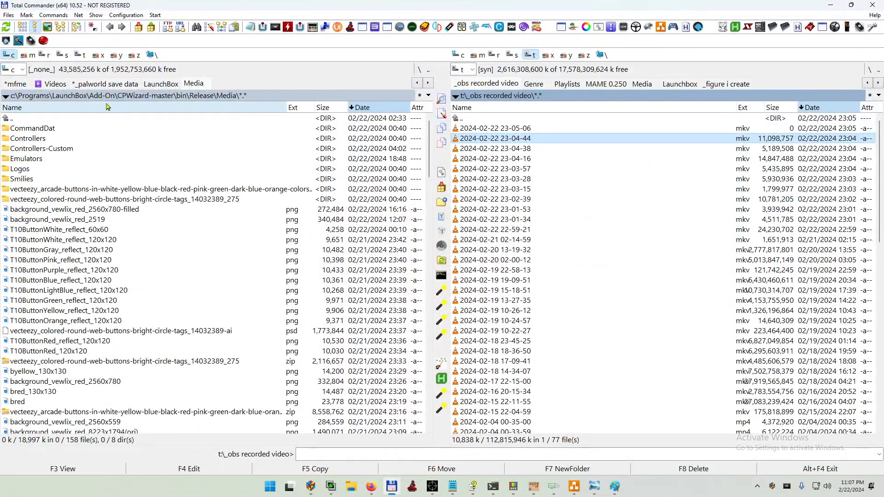
click(160, 97)
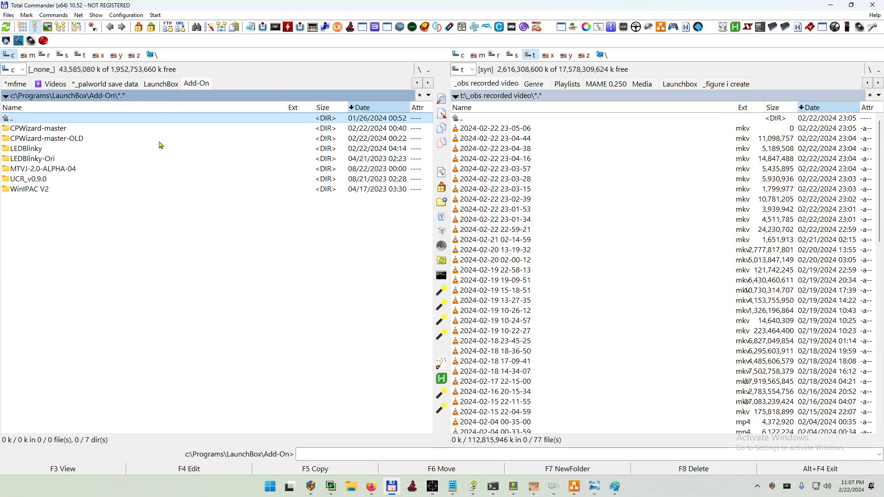
double_click(78, 129)
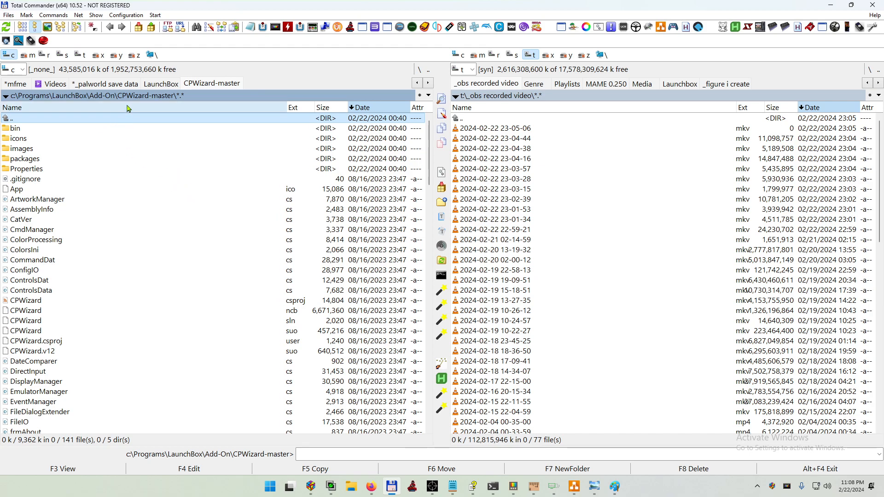
Step: Browse from the LaunchBox folder to Add-On\CPWizard-master\bin\Release and select the CPWizard exe file
click(79, 98)
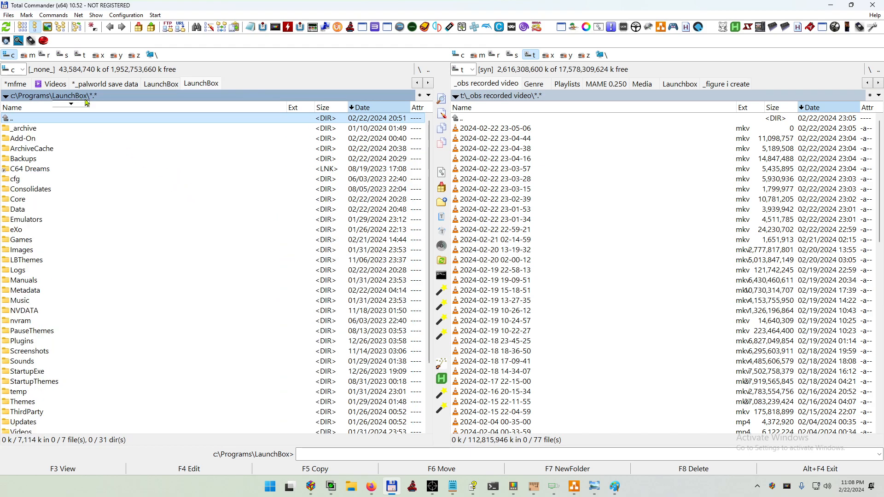
double_click(45, 140)
double_click(60, 132)
double_click(59, 121)
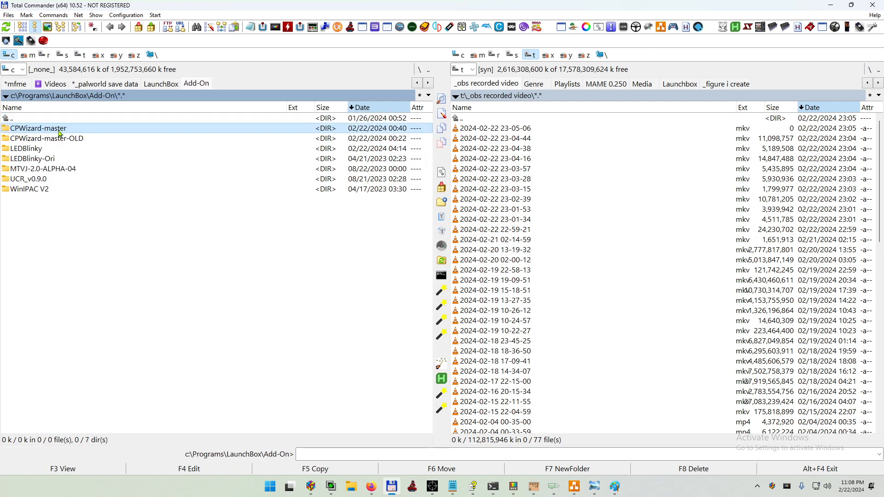
double_click(60, 133)
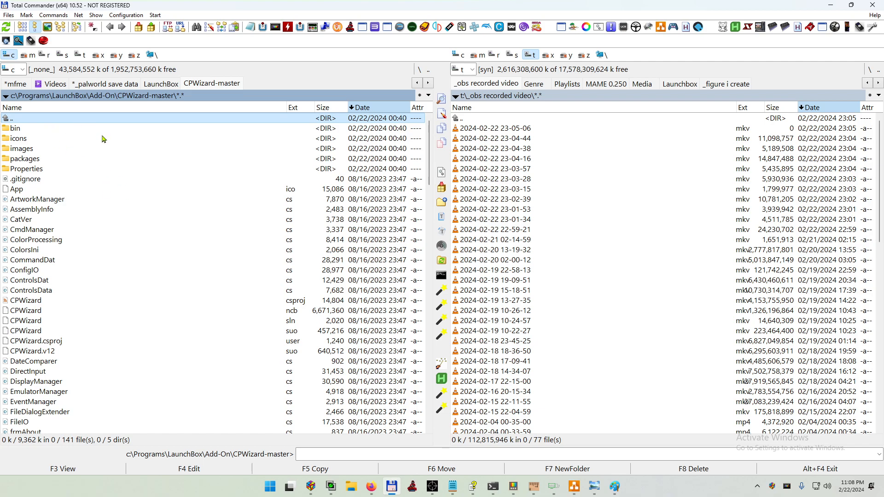
double_click(41, 132)
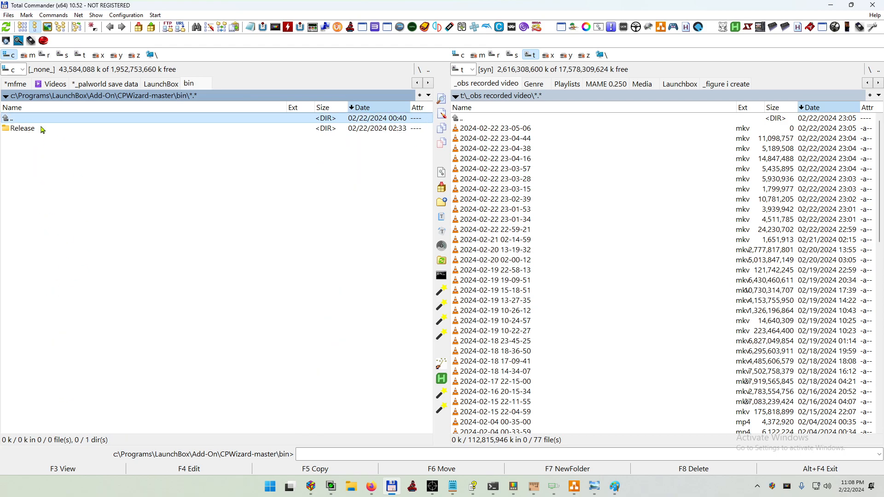
double_click(42, 130)
click(57, 221)
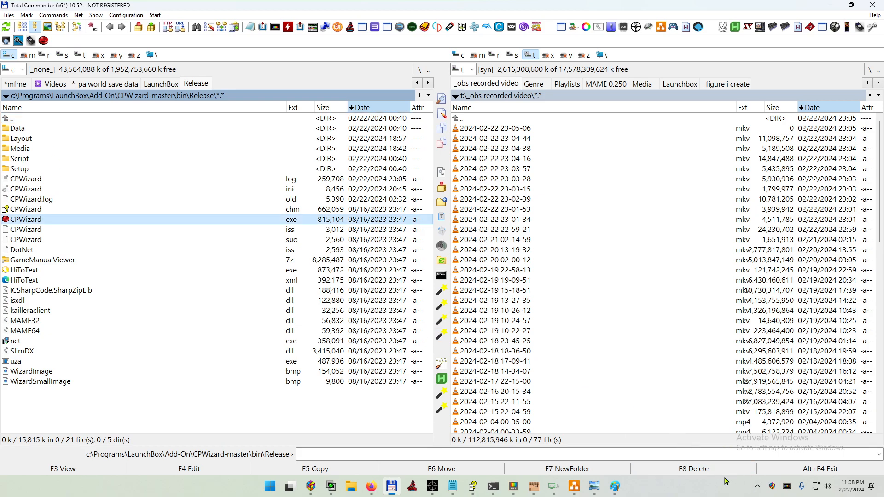
Step: Switch to the running CPWizard from the system tray, maximize its window and hide the layout grid
click(758, 492)
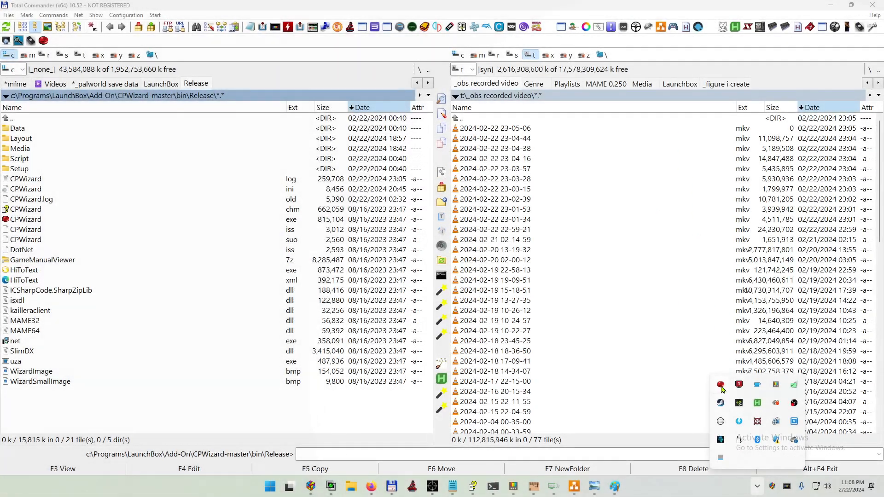
click(721, 386)
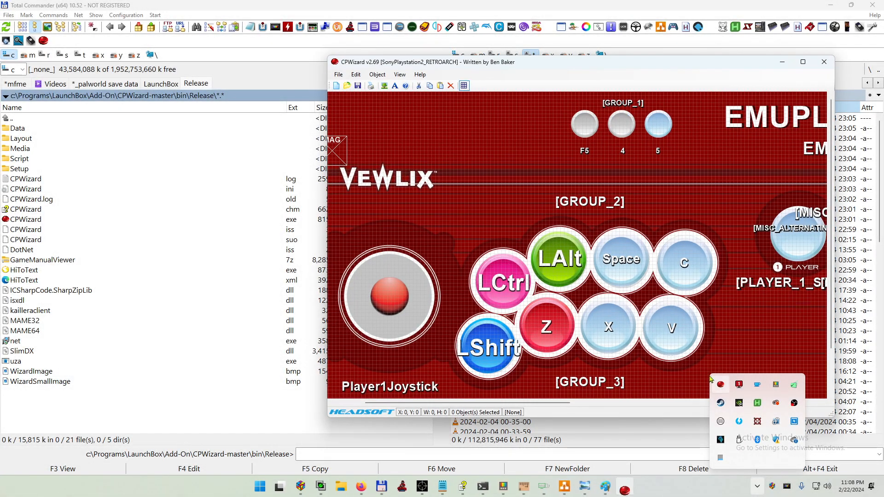
double_click(675, 66)
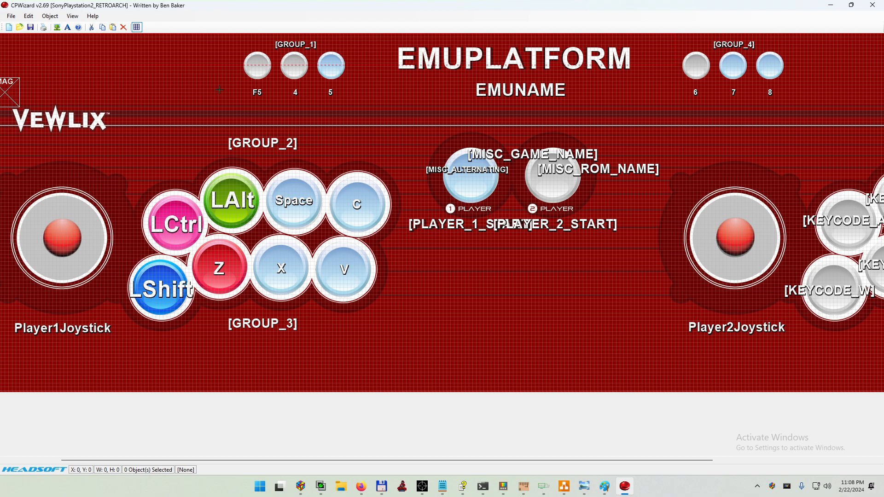
click(137, 27)
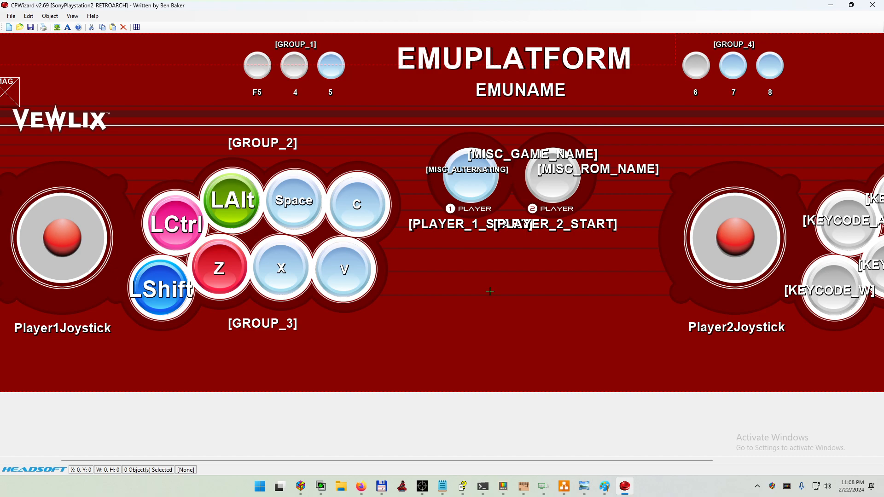
Step: View the Options dialog for the SonyPlaystation2_RETROARCH layout and close it without changes
click(28, 15)
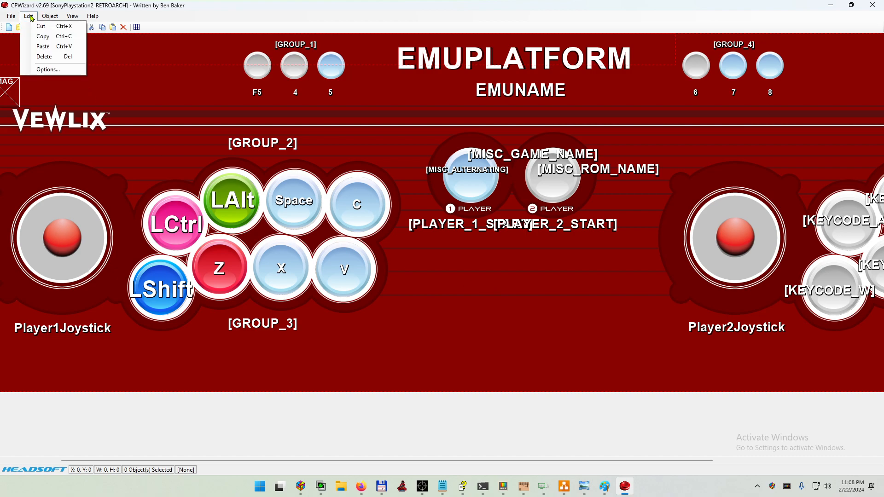
click(45, 73)
click(557, 111)
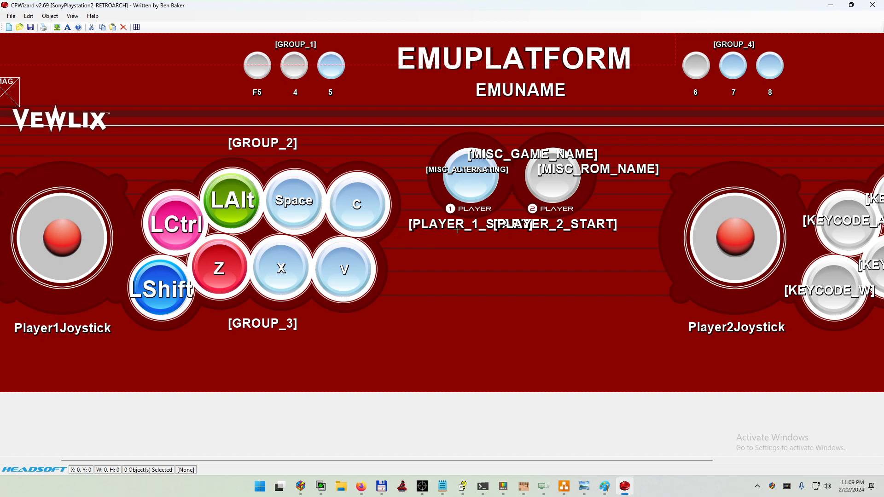
Step: Open the layout file MAME_VEWLIX_RED.xml from the Layout folder
click(11, 16)
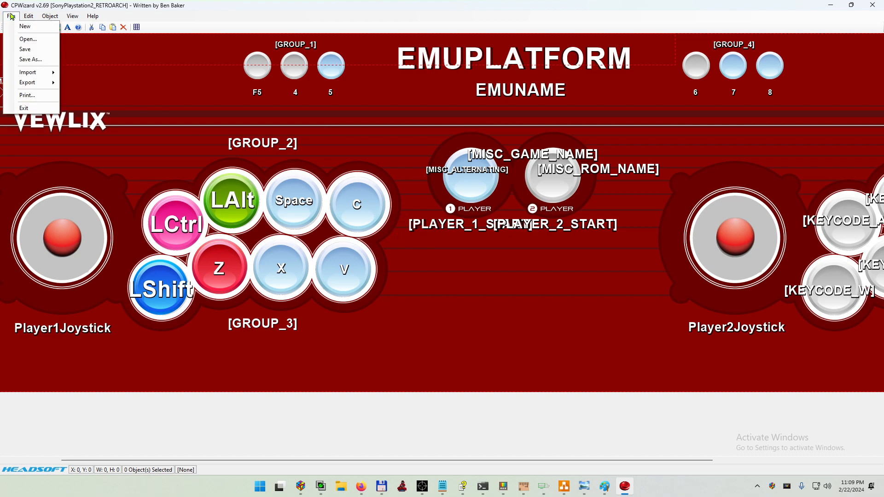
click(23, 46)
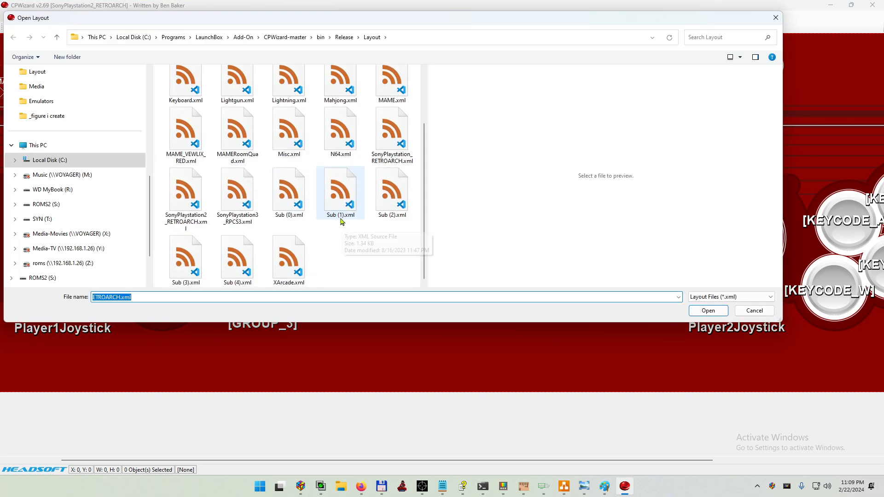
click(392, 148)
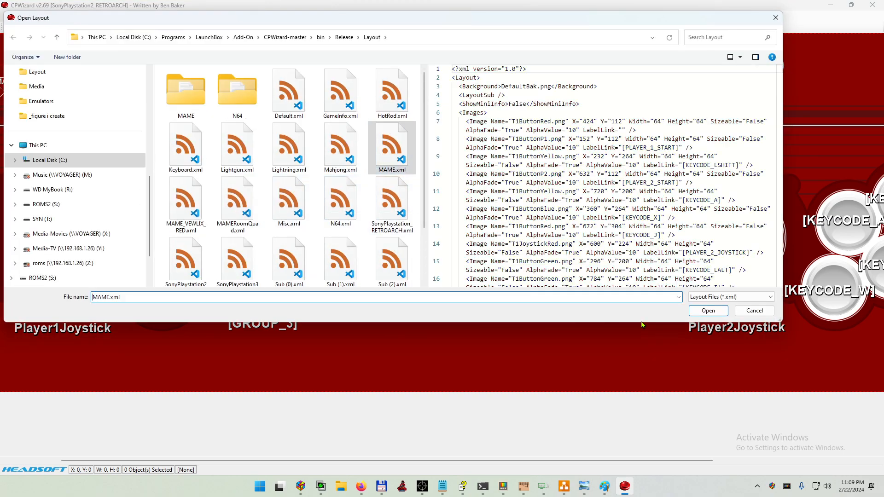
click(186, 202)
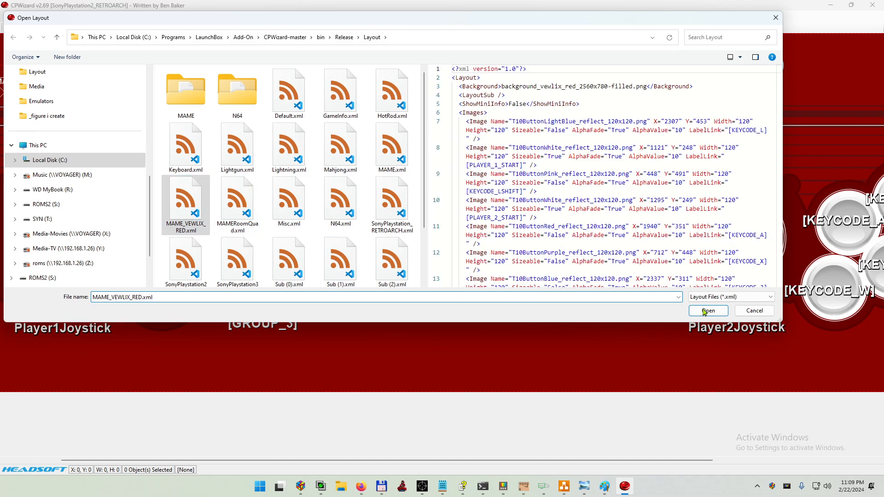
click(708, 310)
click(465, 272)
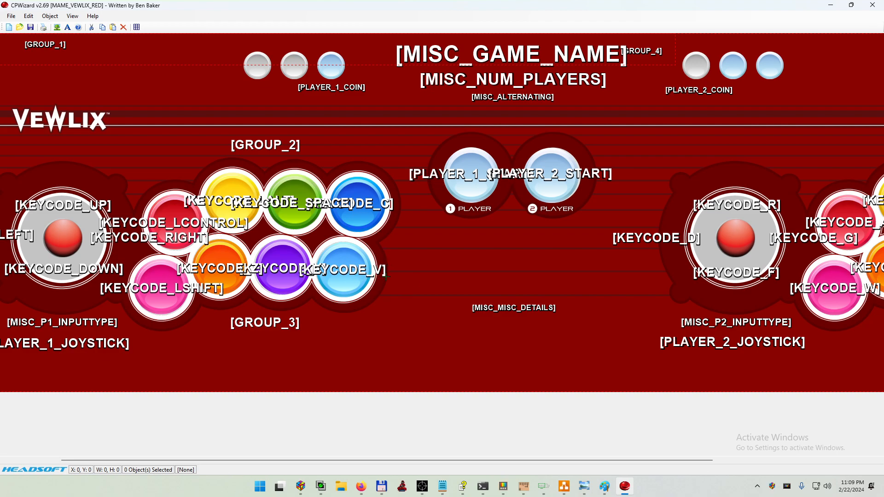
Step: Look over the general program options with the MAME layout loaded and close the dialog
click(28, 15)
click(48, 69)
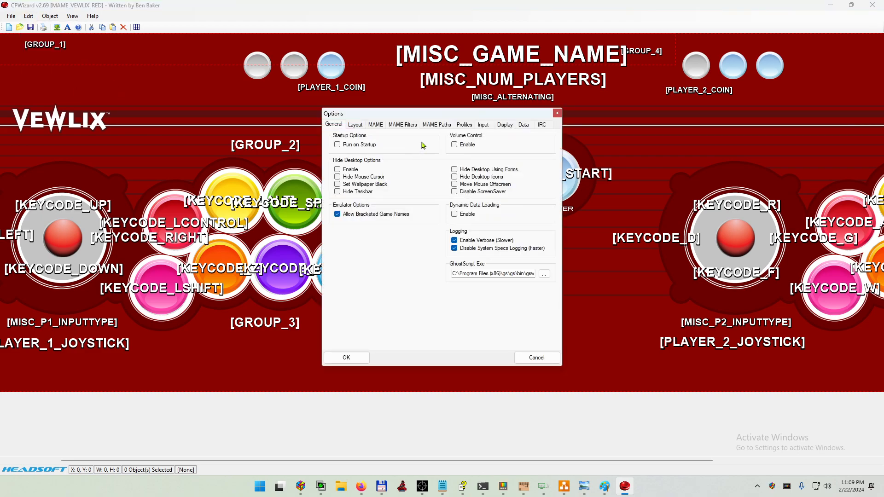
click(557, 113)
Step: Examine the configured MAME paths and locate mame.exe in the MAME 0.250 folder, leaving the file selection cancelled
click(28, 15)
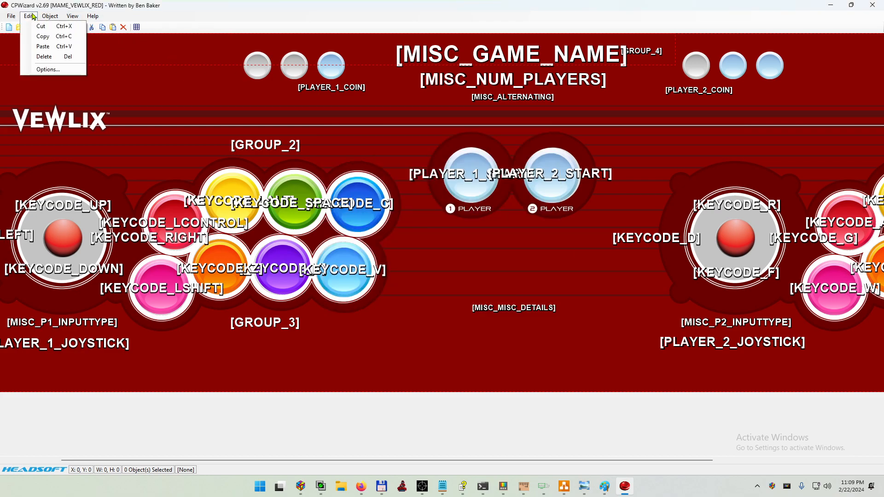
click(48, 70)
click(435, 125)
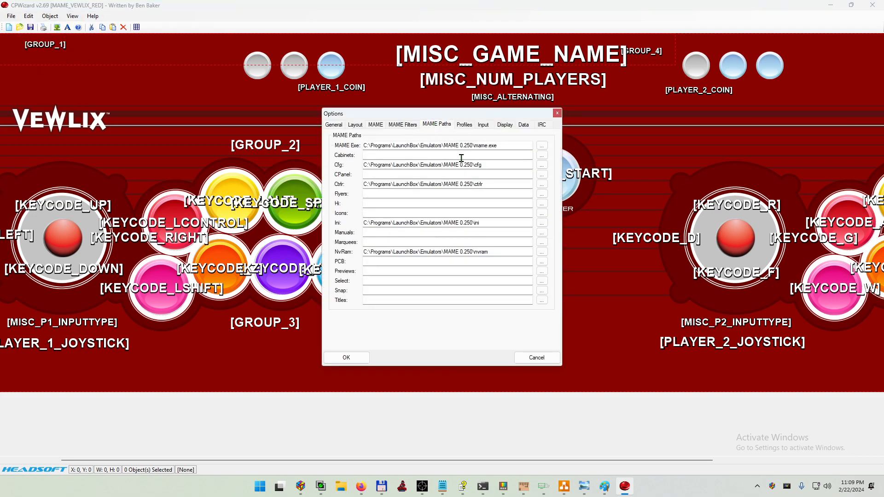
click(542, 147)
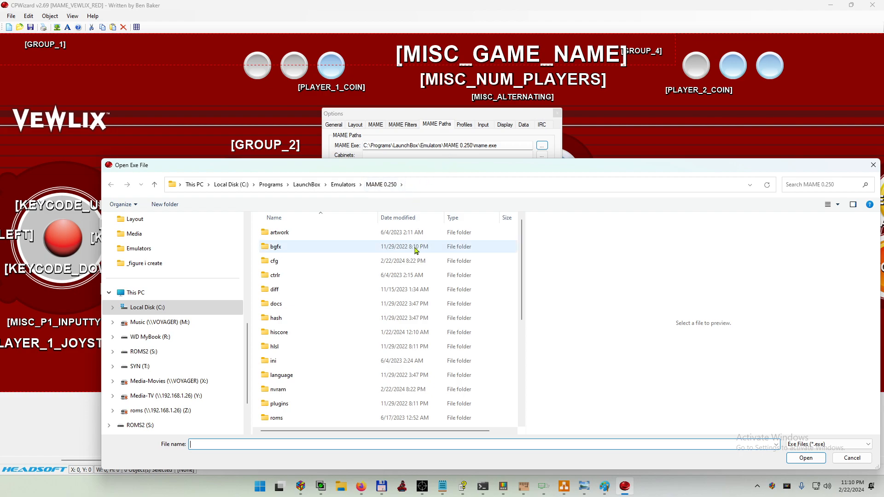
scroll(392, 313, down, 5)
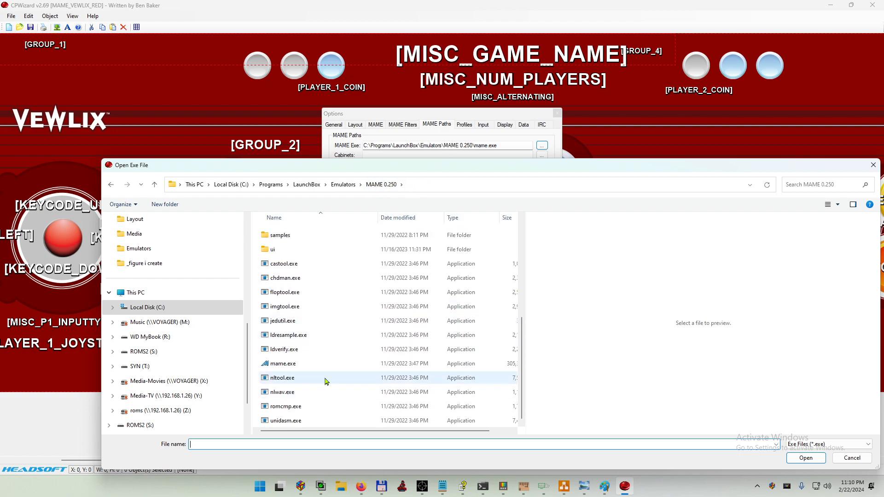
click(316, 365)
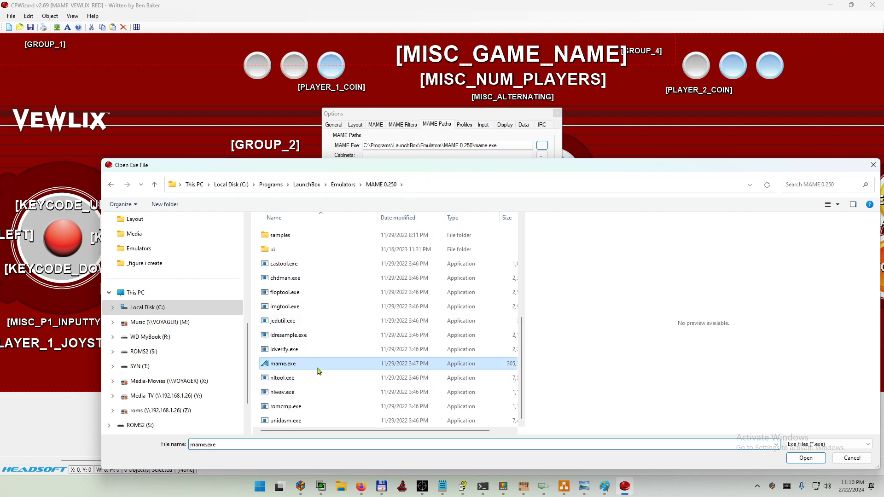
click(847, 458)
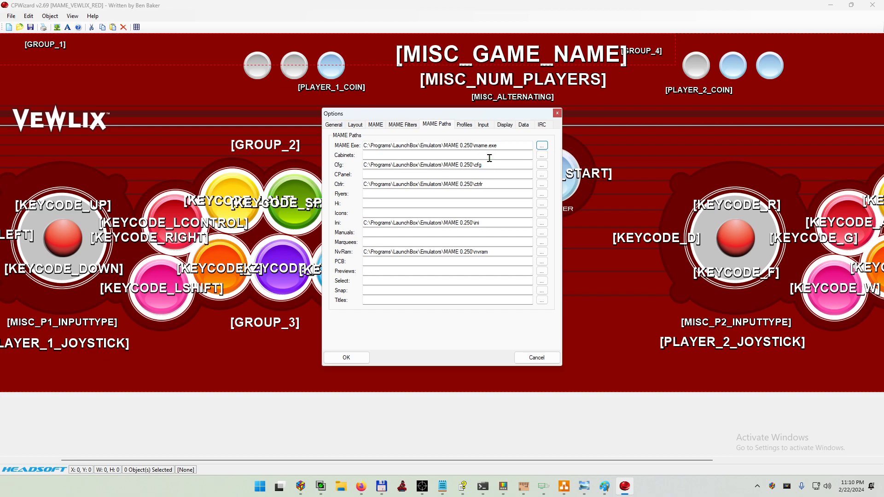
click(497, 145)
Step: Review the MAME layout's name, background and color image options, and close the Options dialog without changes
click(360, 126)
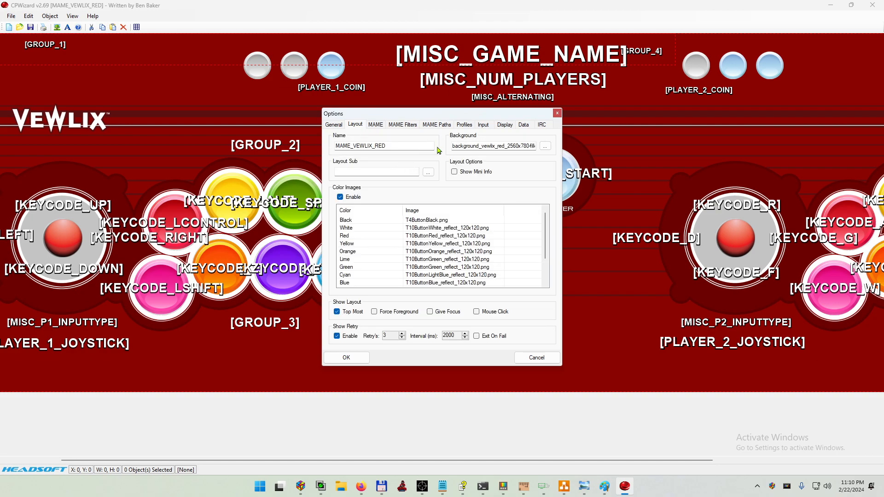
click(557, 113)
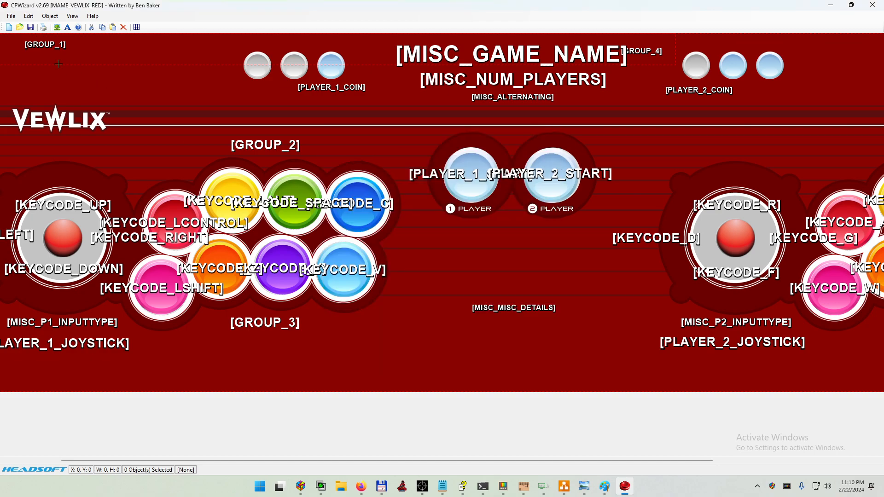
Step: Open the MAME.xml layout from the Layout folder without saving the Vewlix layout
click(11, 15)
click(18, 37)
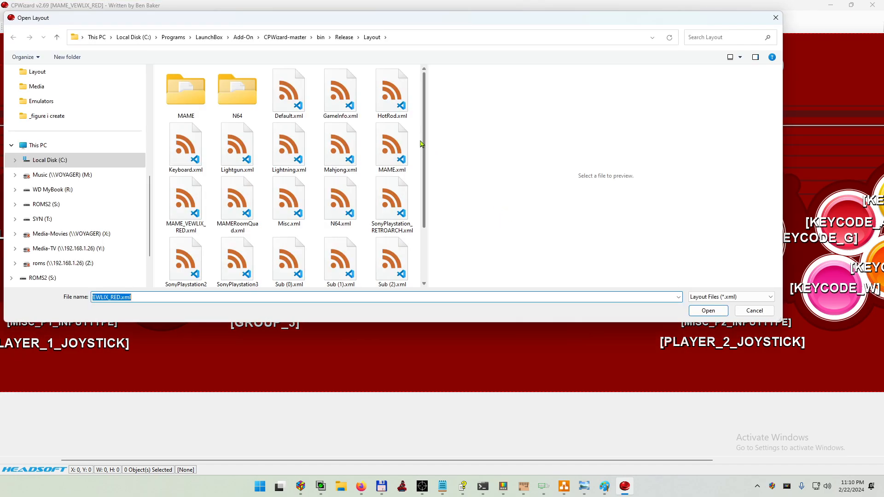
double_click(400, 152)
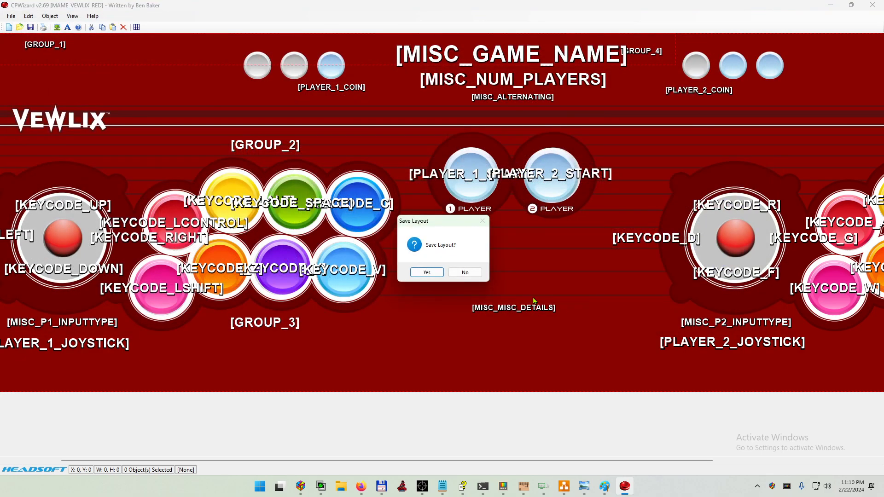
click(464, 272)
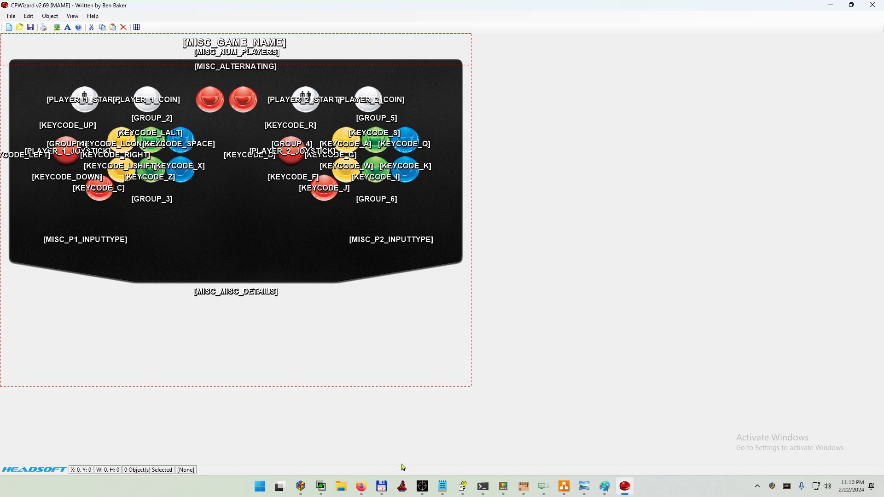
Step: Switch to Total Commander and open the Arcade - Controls Information folder under LaunchBox\Images\Arcade
click(382, 487)
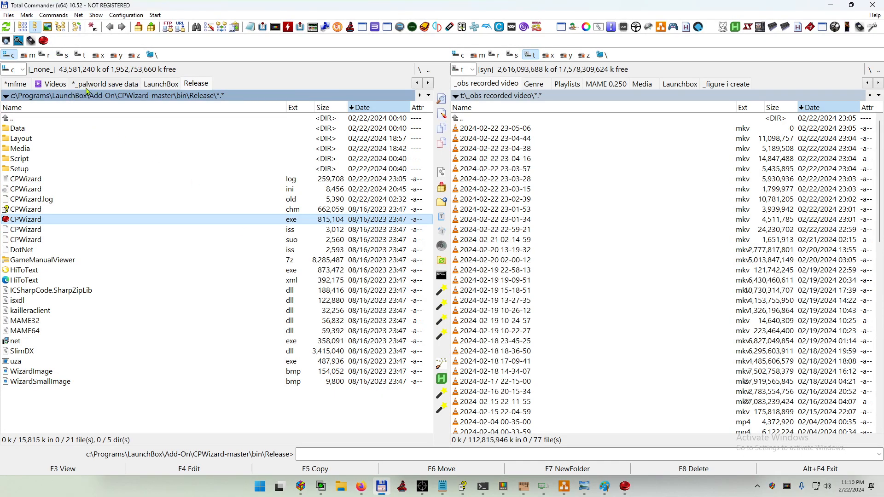
click(162, 89)
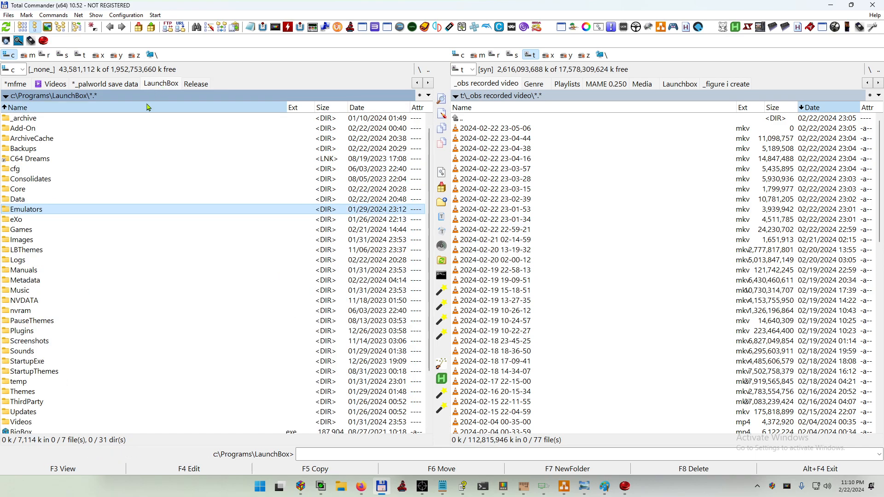
double_click(52, 246)
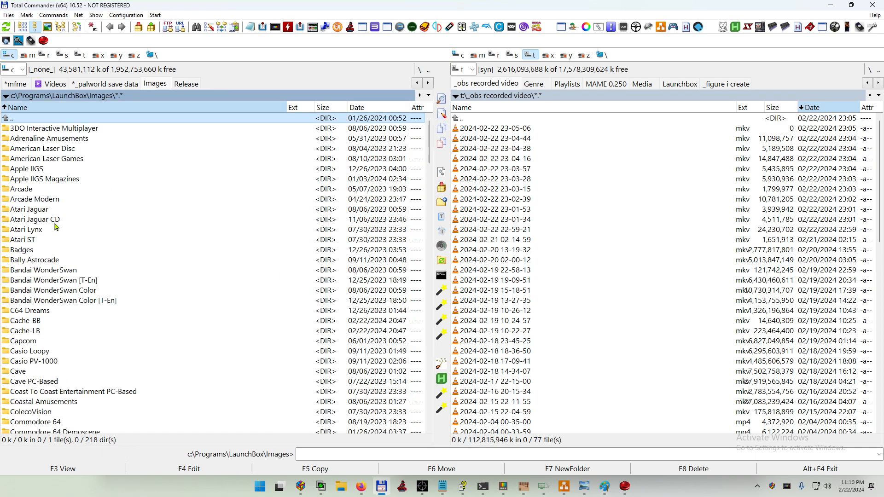
double_click(51, 189)
click(65, 212)
double_click(66, 212)
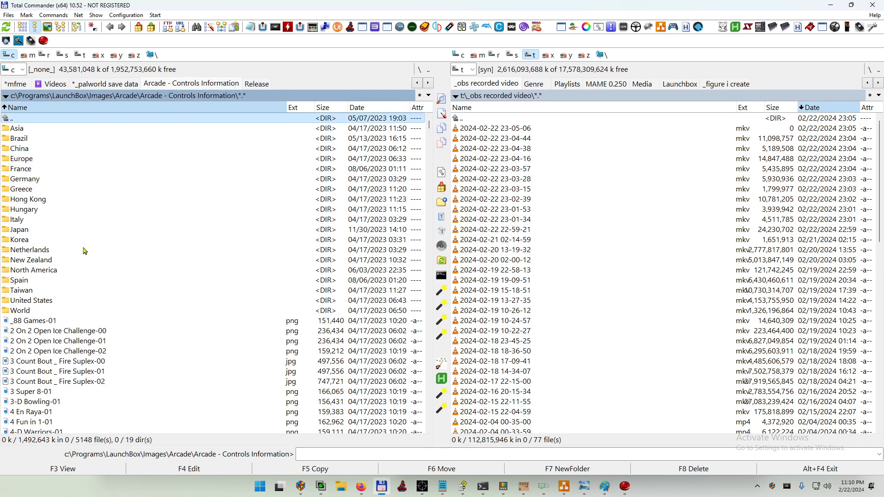
Step: Preview the 4-D Warriors-01.png controls image in quick view and minimize the file manager
scroll(99, 350, down, 4)
click(110, 343)
key(ctrl+q)
key(Up)
key(Down)
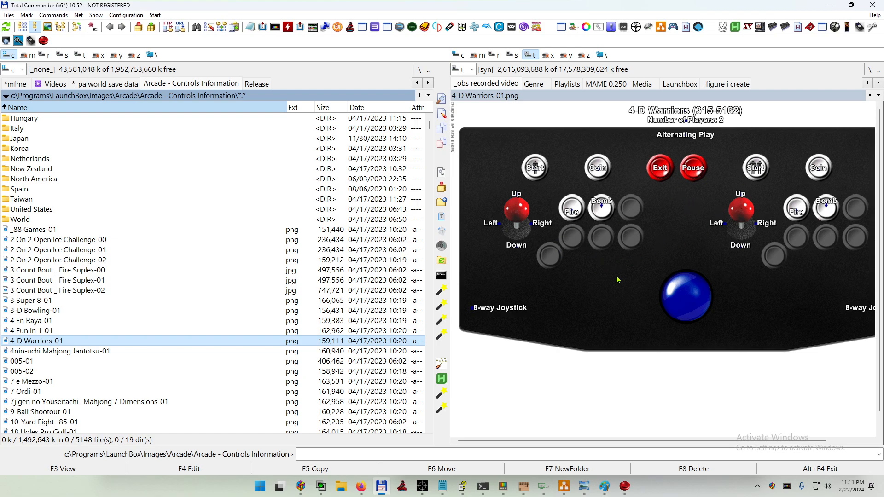
click(830, 5)
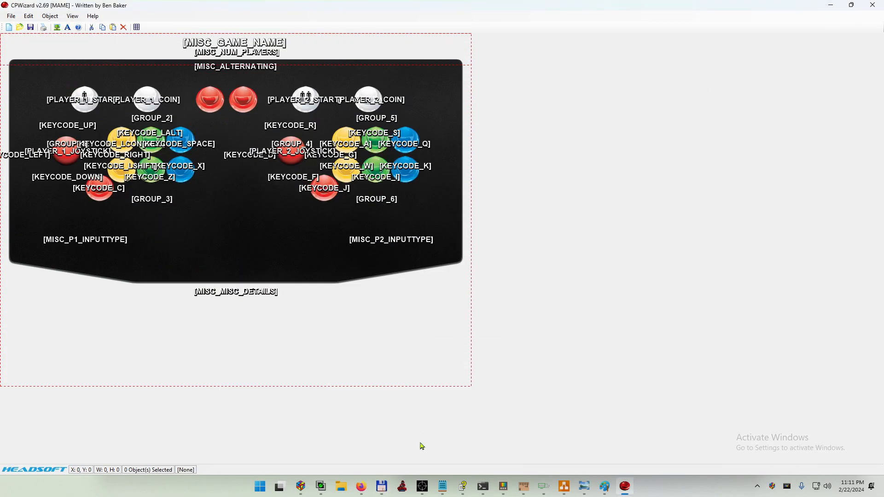
Step: Return to Total Commander, turn off the quick view, and open the Layout folder inside CPWizard's Release folder
click(382, 487)
scroll(140, 214, up, 2)
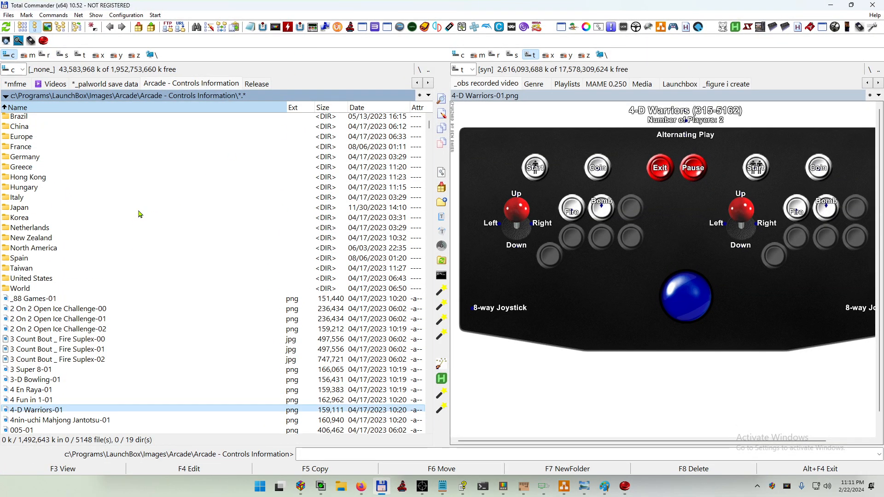
scroll(140, 214, up, 1)
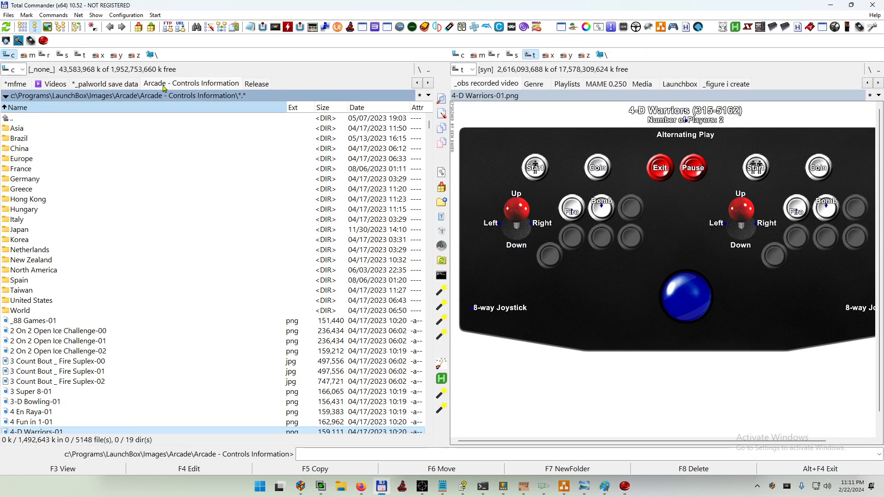
click(255, 85)
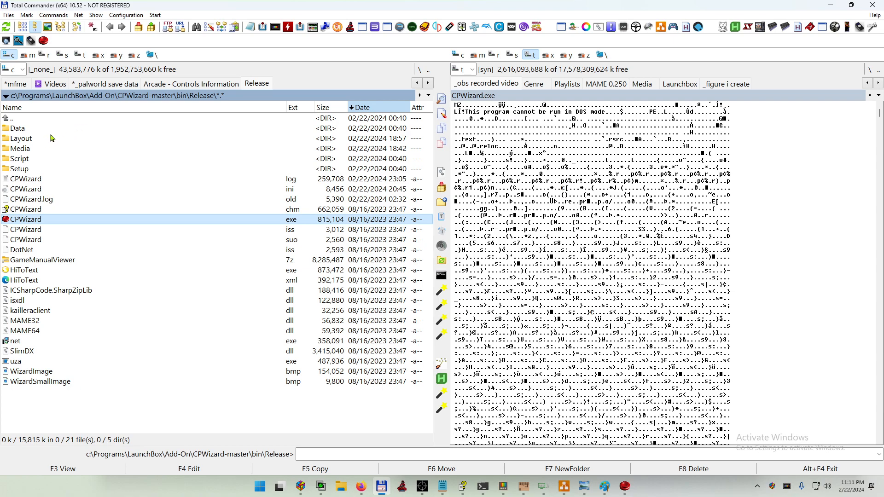
key(ctrl+q)
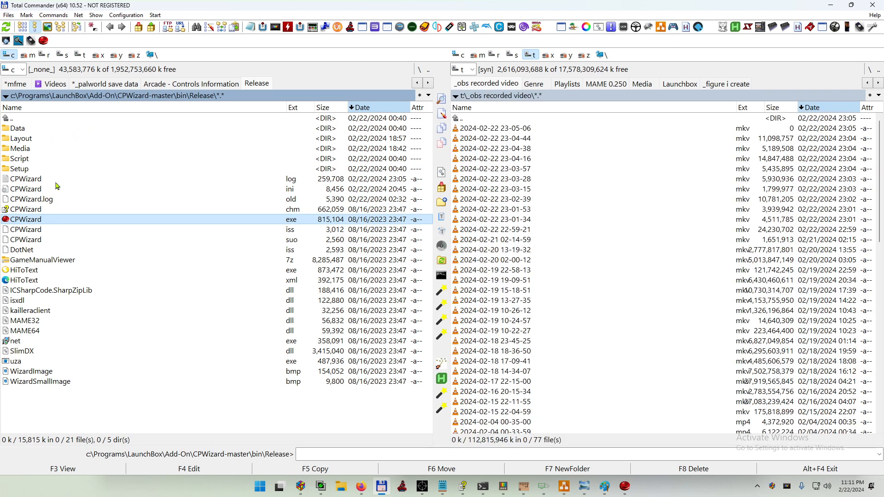
double_click(38, 139)
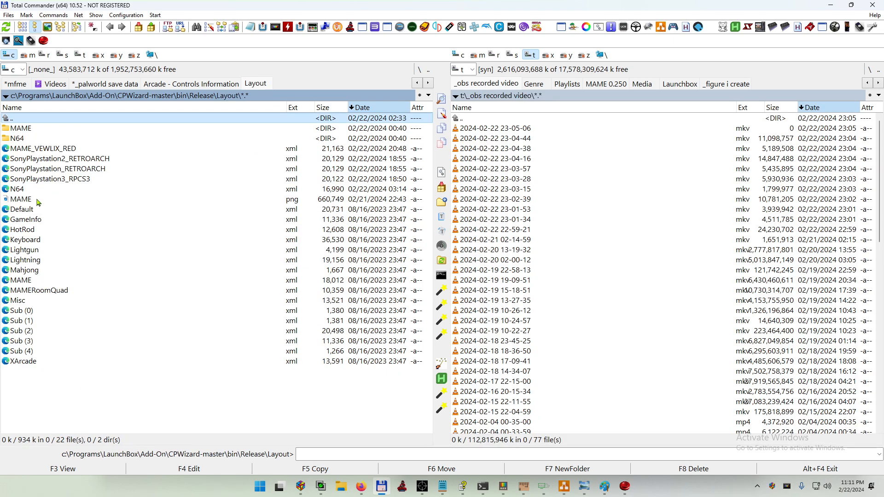
Step: Sort the layout files by name and select MAME_VEWLIX_RED.xml
click(40, 201)
click(51, 109)
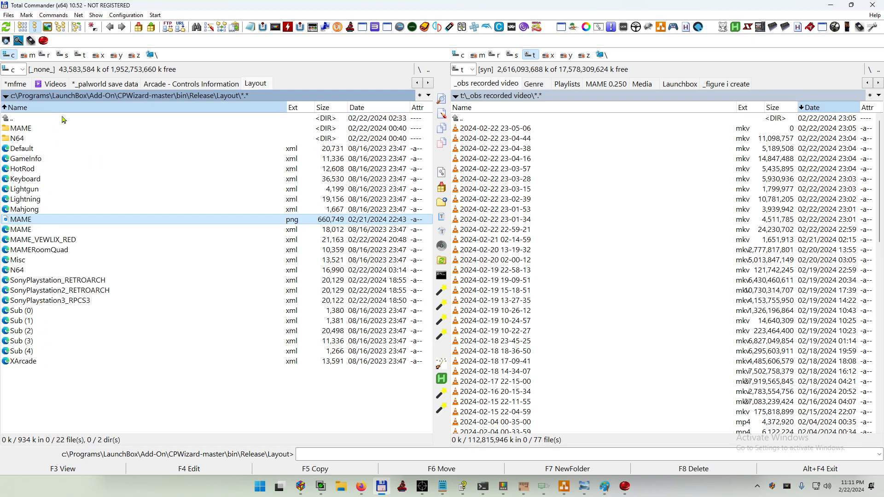
click(39, 231)
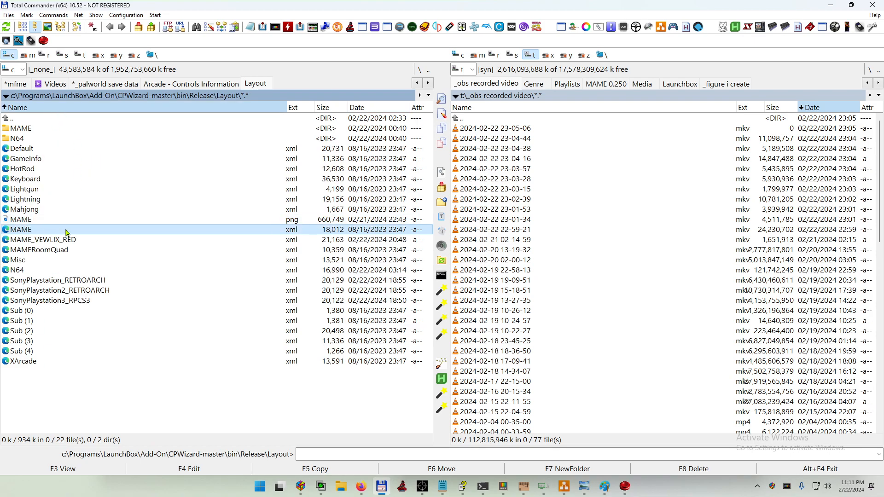
click(32, 244)
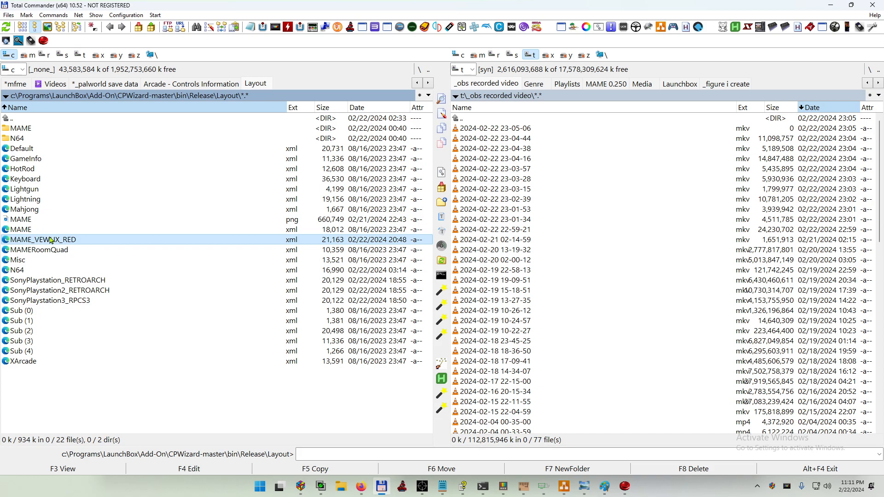
Step: Switch to CPWizard and open the MAME_VEWLIX_RED.xml layout from the Layout folder
click(625, 487)
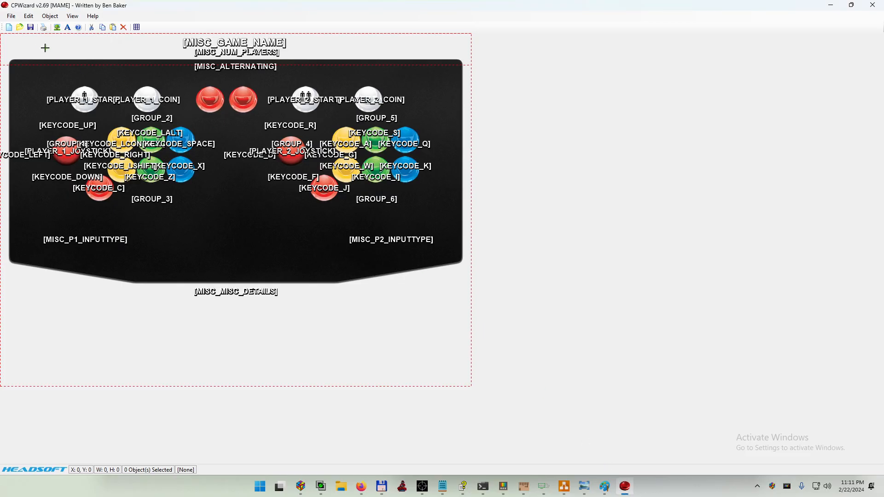
click(12, 16)
click(17, 37)
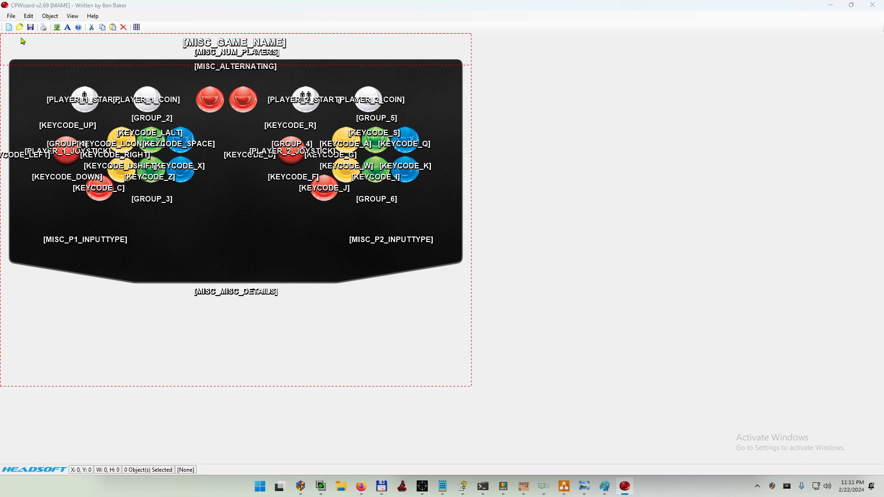
scroll(413, 229, down, 2)
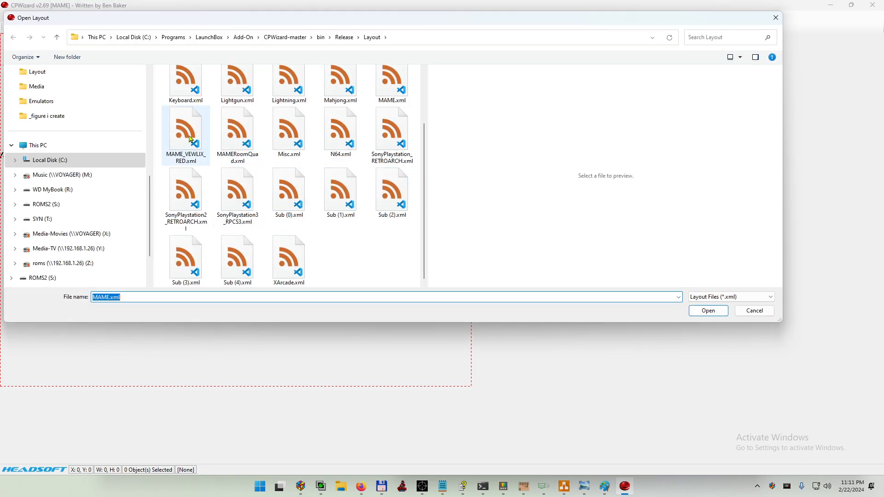
click(206, 154)
click(709, 311)
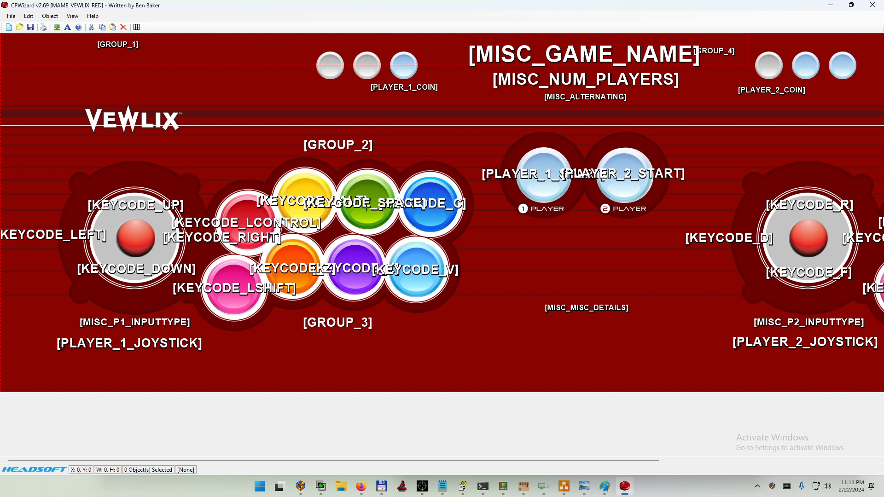
Step: Open the layout options and examine the full file name of the background image
click(29, 16)
click(49, 71)
click(356, 125)
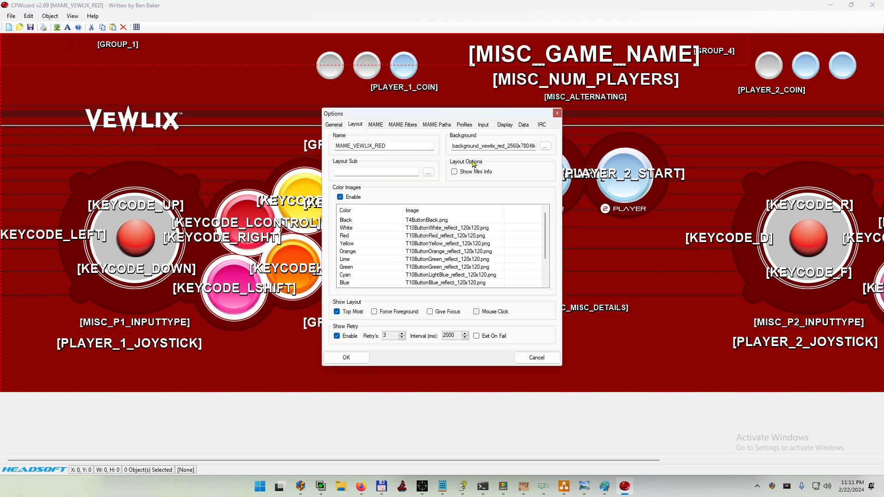
double_click(470, 146)
click(515, 146)
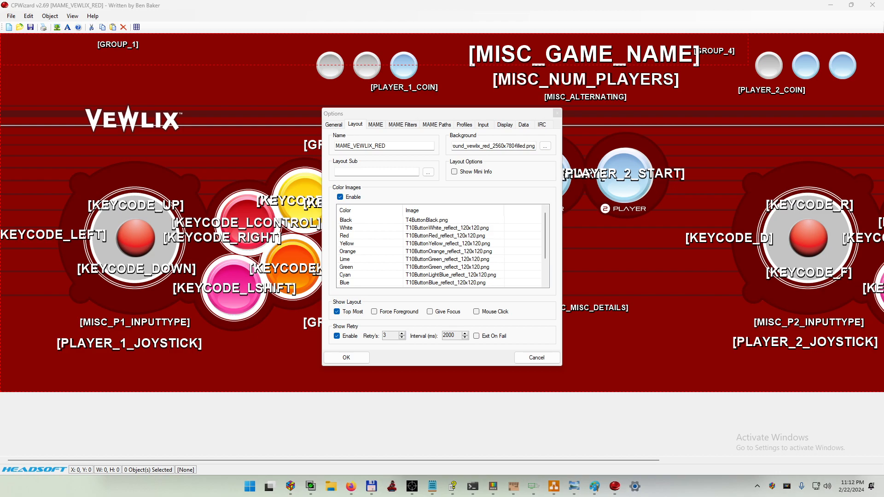
Step: Bring the Windows display settings onto this screen and check the resolution of display 5
drag(883, 35, 616, 96)
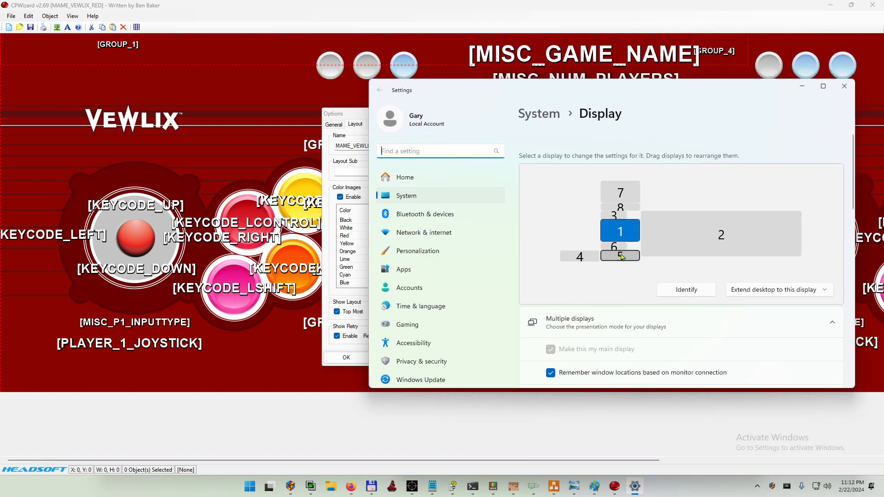
scroll(726, 335, down, 5)
scroll(726, 335, down, 2)
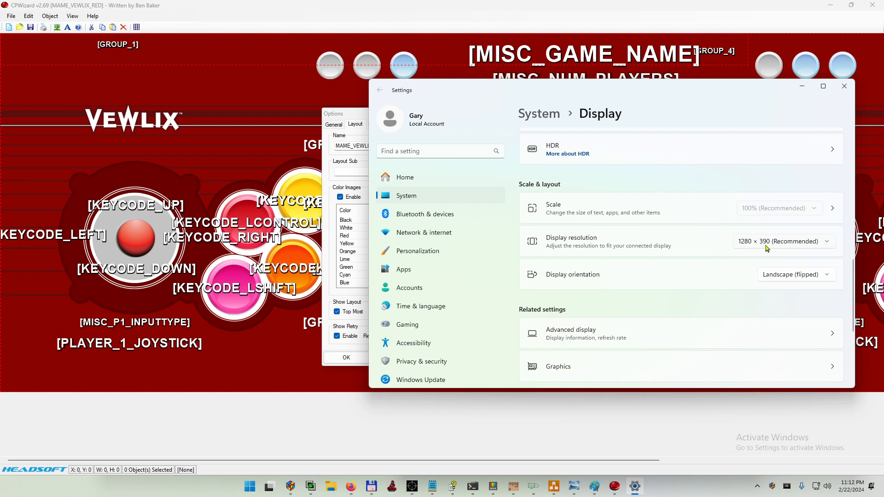
drag(746, 88, 535, 185)
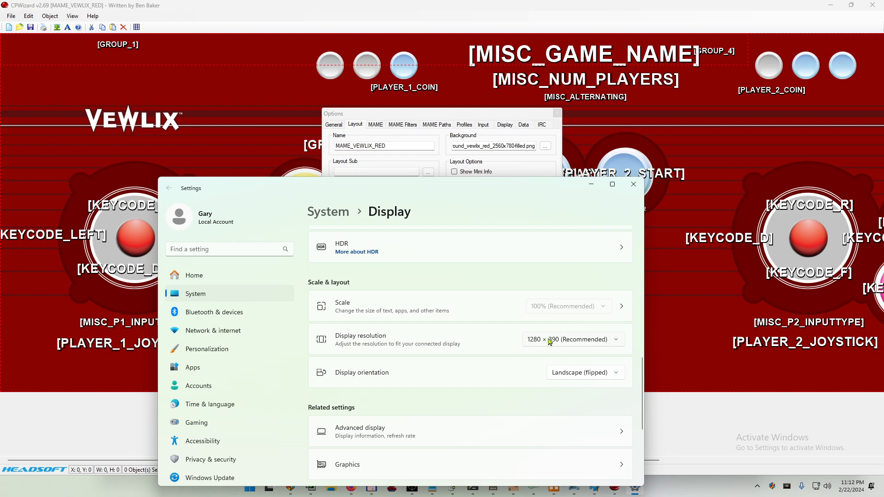
Step: Compare the background image's dimensions with the display resolution in Settings, and close CPWizard's Options dialog without changes
click(233, 83)
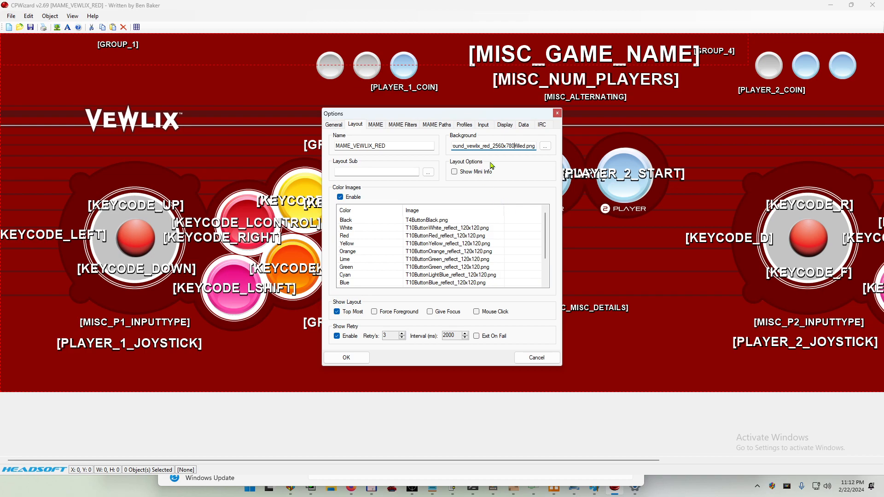
click(636, 490)
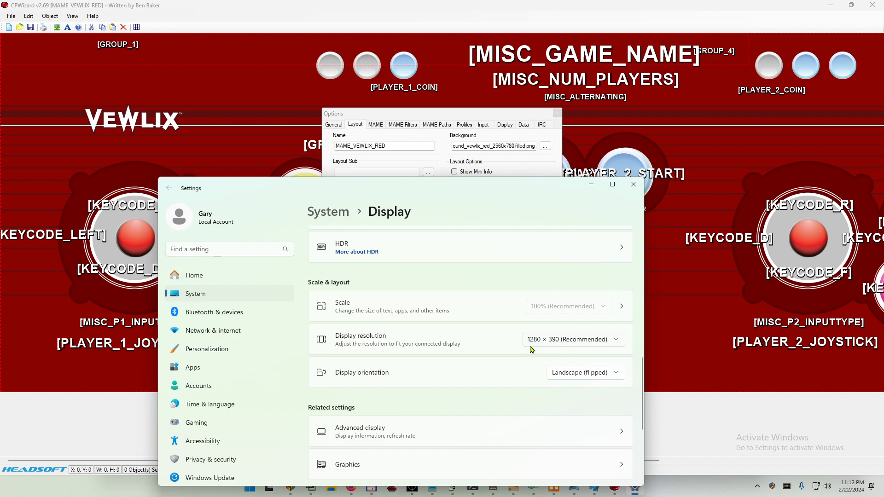
click(508, 165)
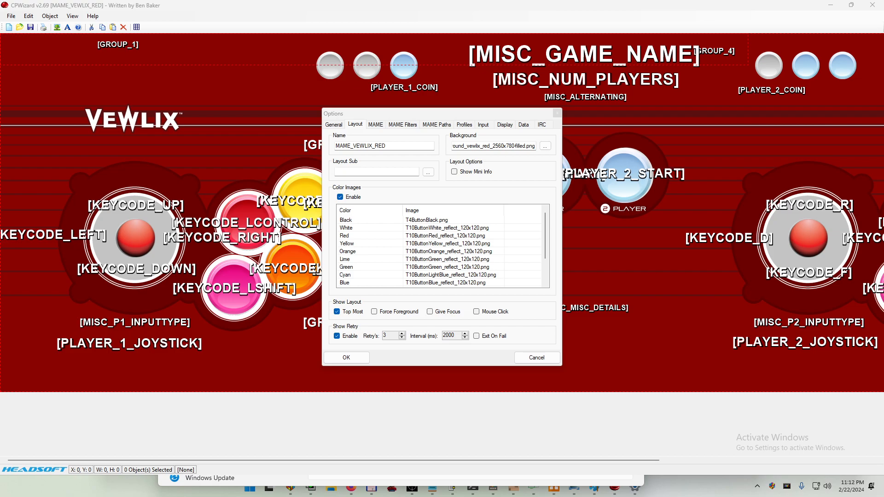
key(super+d)
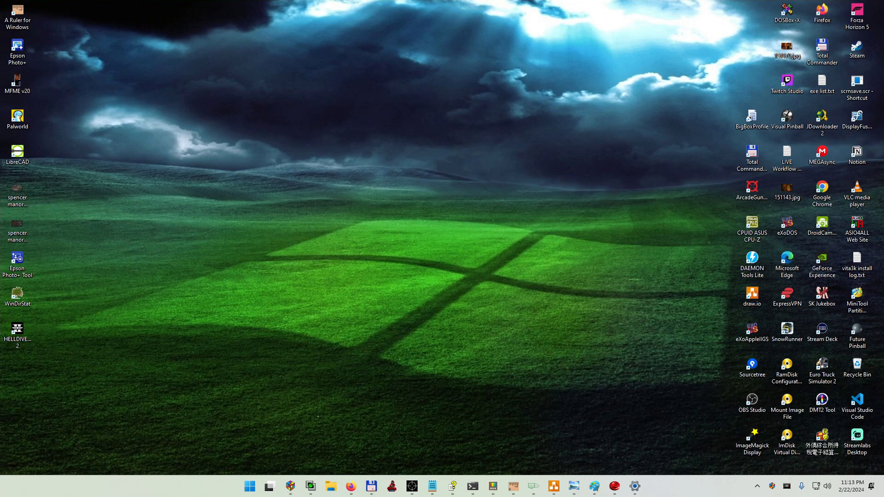
key(super+d)
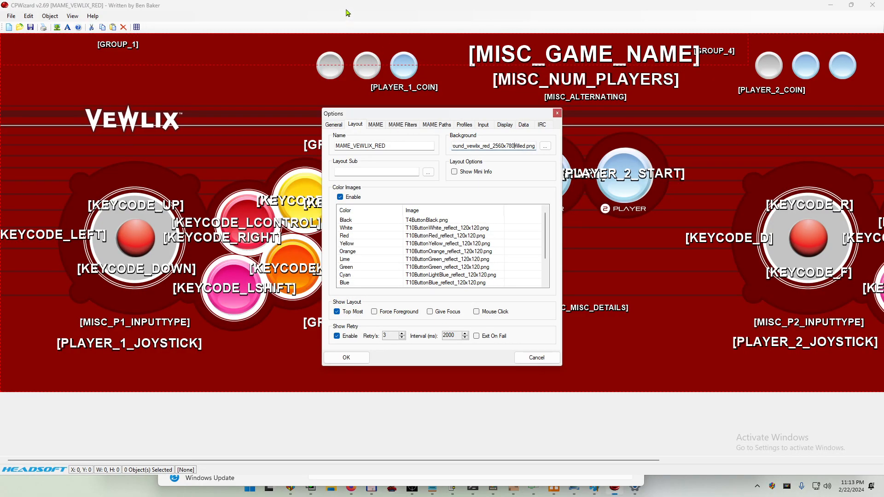
click(557, 113)
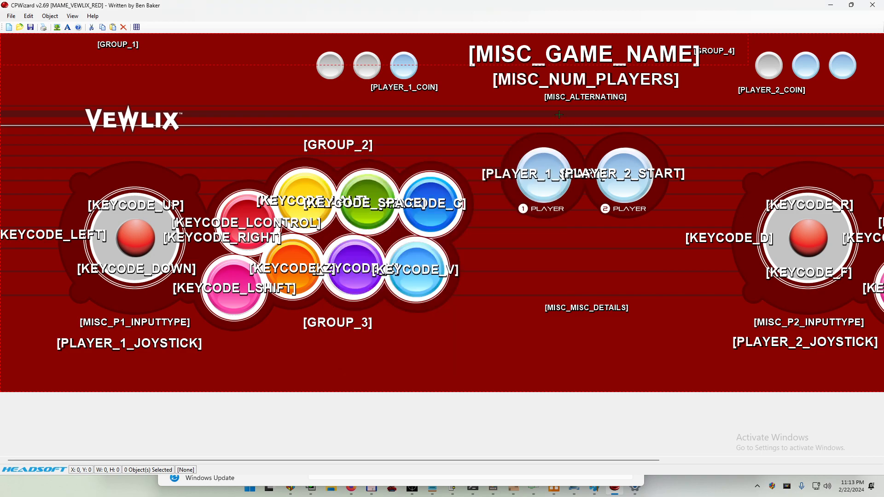
Step: Switch to Photopea in Firefox and create a new 2560 × 780 pixel project with a transparent background
mouse_move(350, 486)
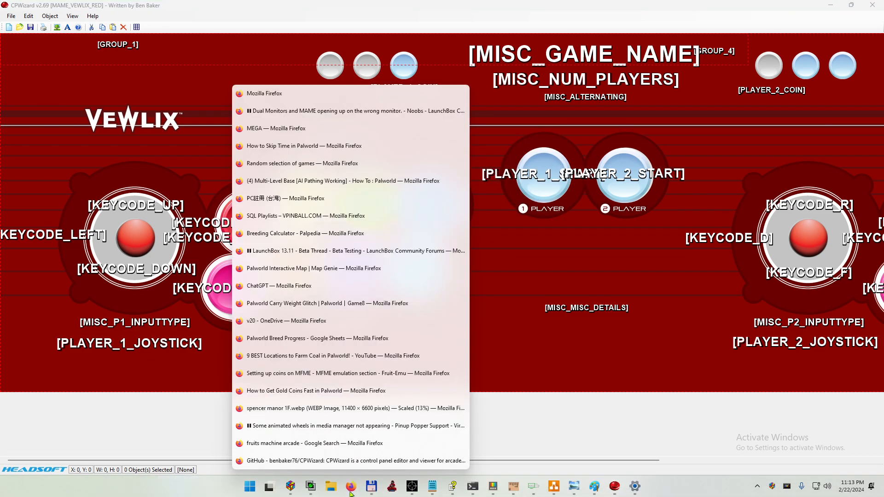
click(346, 466)
click(30, 10)
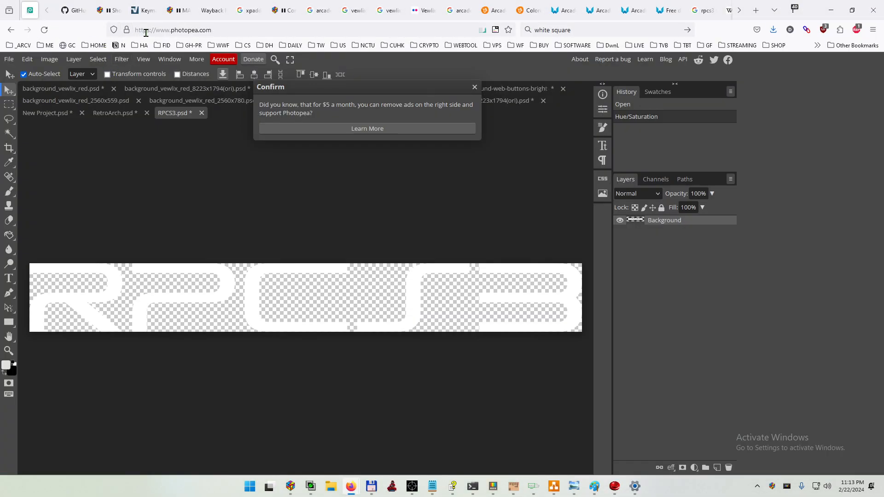
click(9, 59)
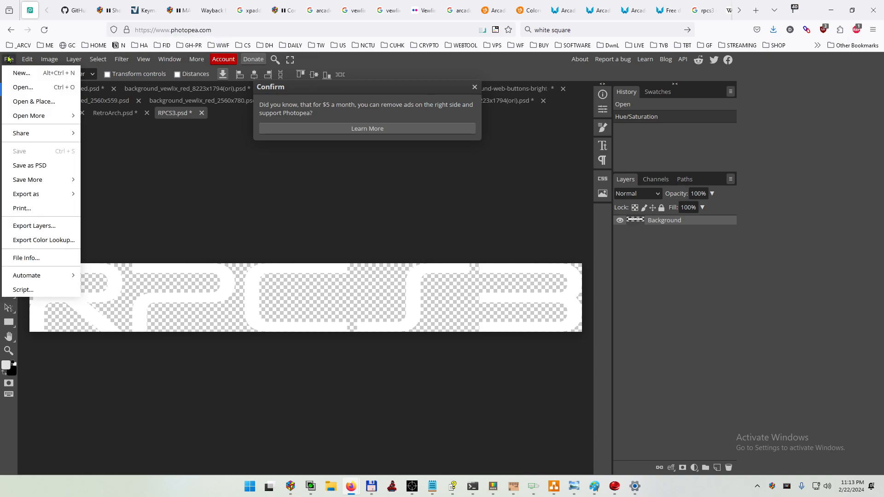
click(21, 73)
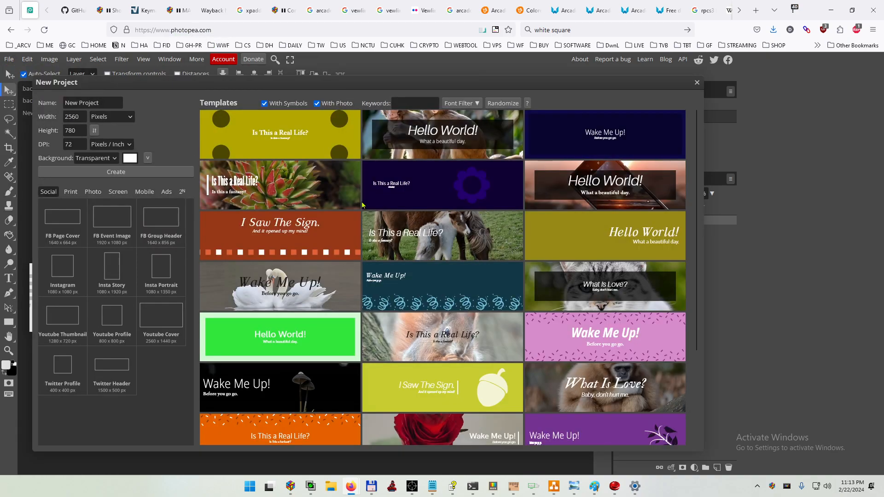
click(78, 129)
click(76, 119)
click(77, 129)
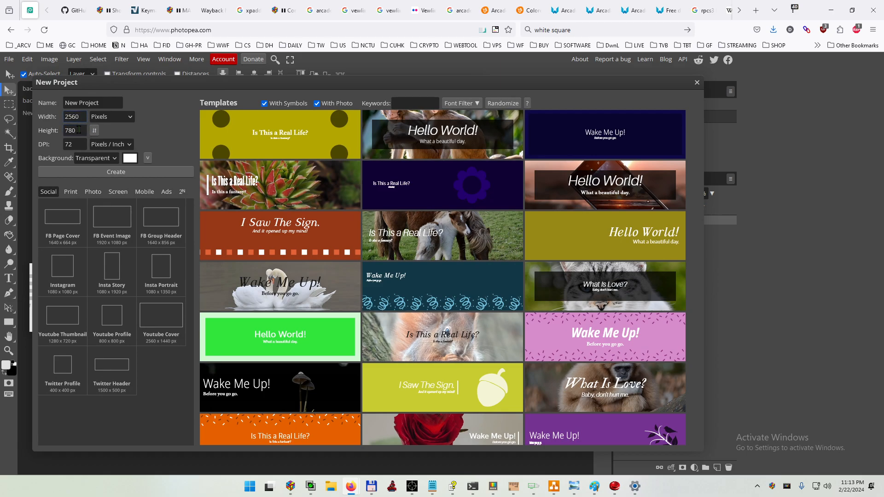
click(114, 158)
click(100, 196)
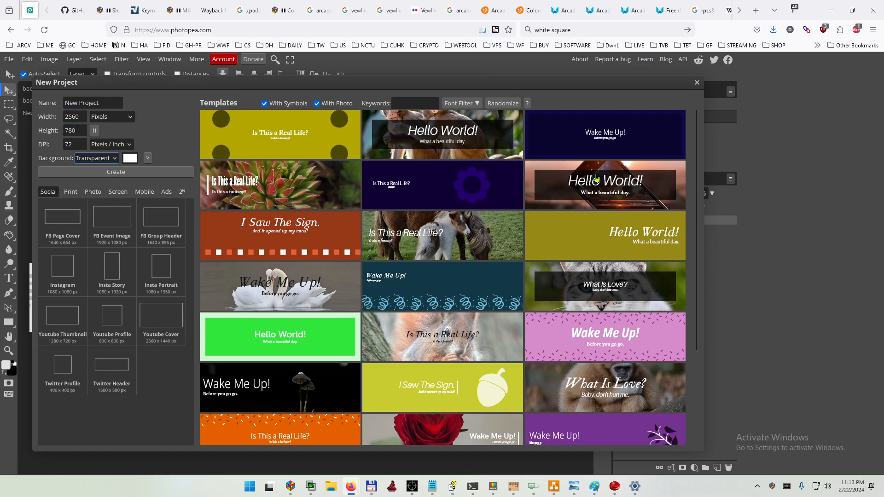
click(157, 171)
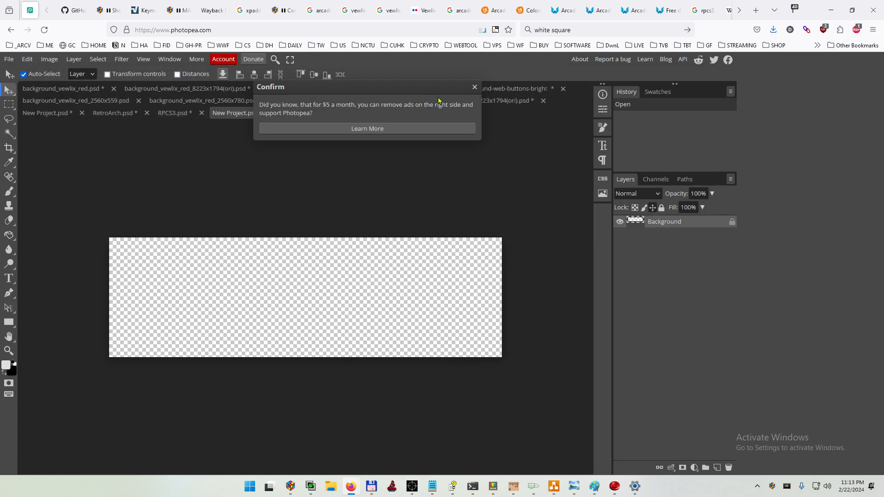
click(474, 88)
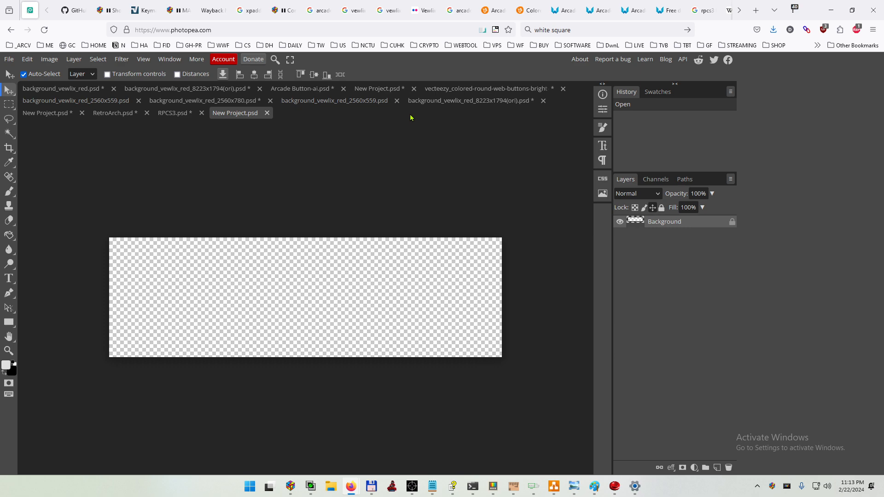
Step: Open the first background_vewlix_red_8223x1794(ori) document and examine the whole control panel artwork at a reduced zoom
click(159, 89)
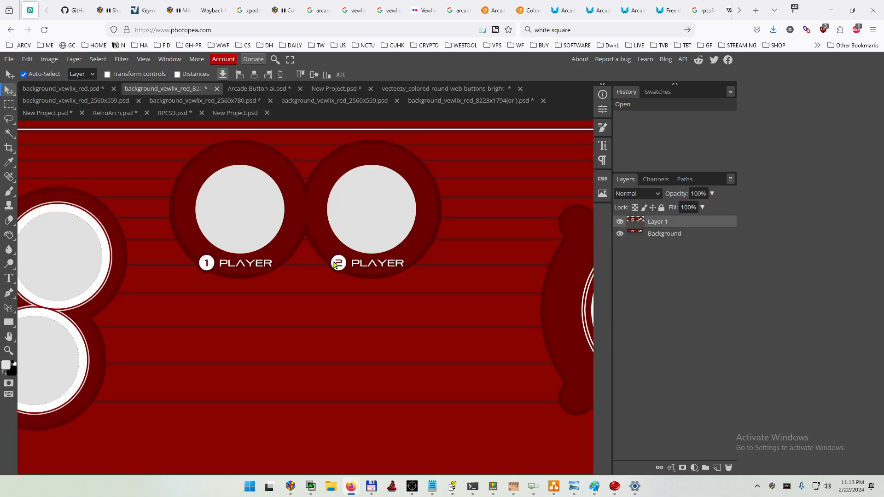
scroll(335, 264, right, 4)
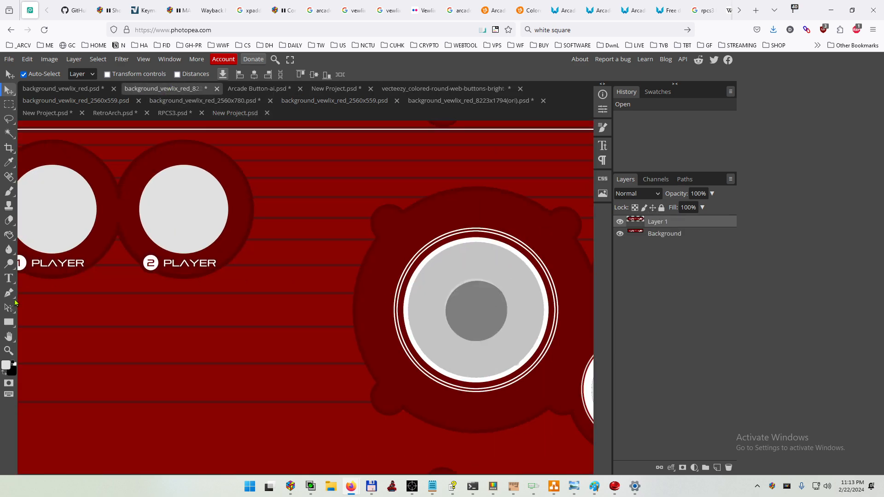
click(11, 351)
click(165, 286)
right_click(180, 284)
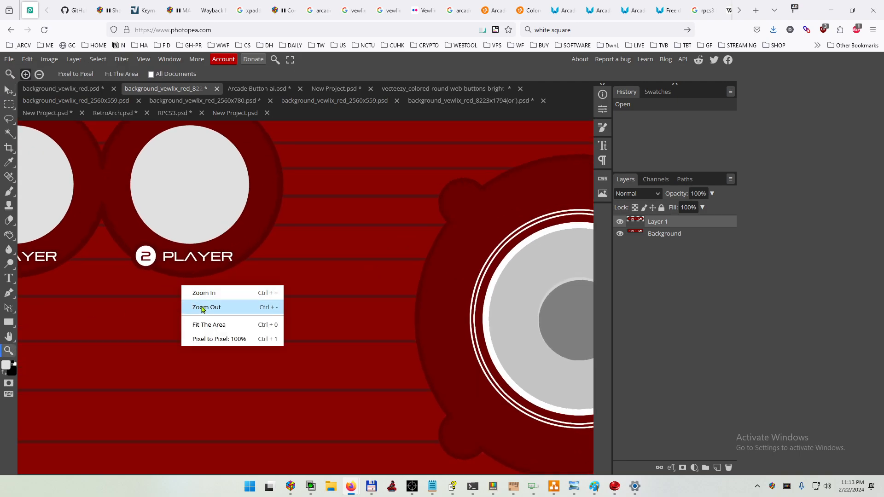
click(261, 296)
right_click(261, 296)
click(279, 303)
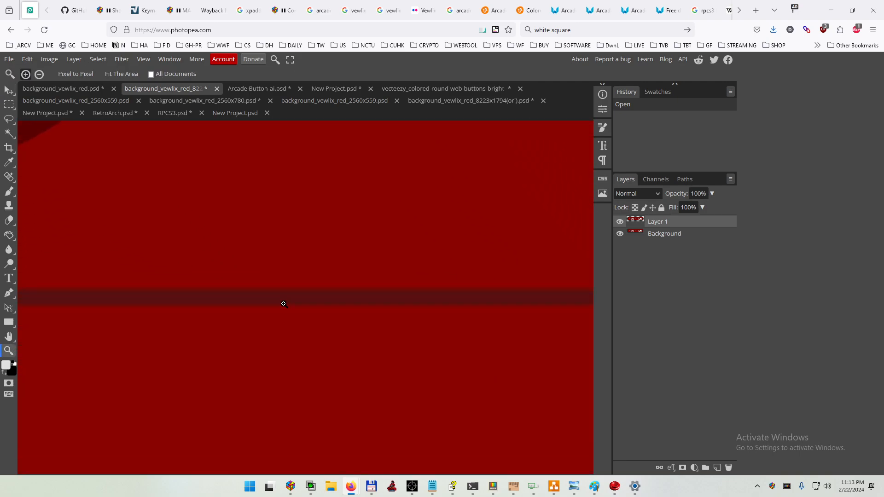
right_click(284, 305)
click(337, 326)
right_click(338, 325)
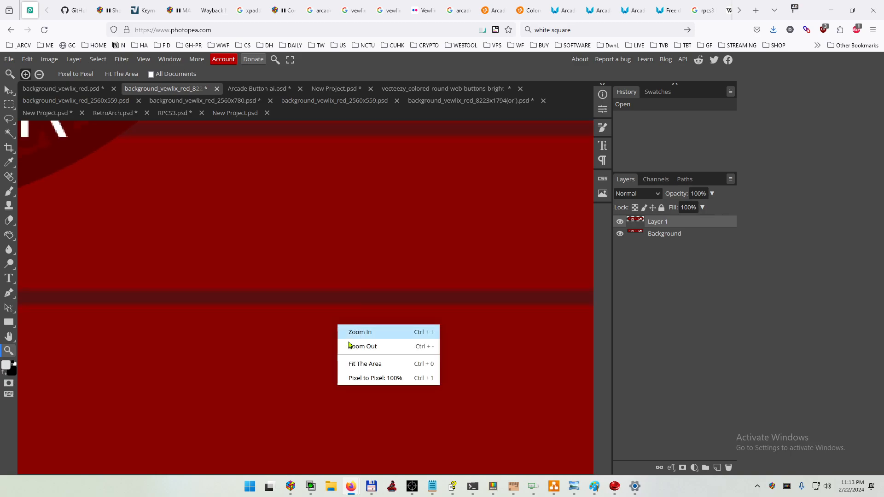
click(347, 346)
right_click(345, 334)
click(369, 355)
right_click(353, 336)
click(366, 358)
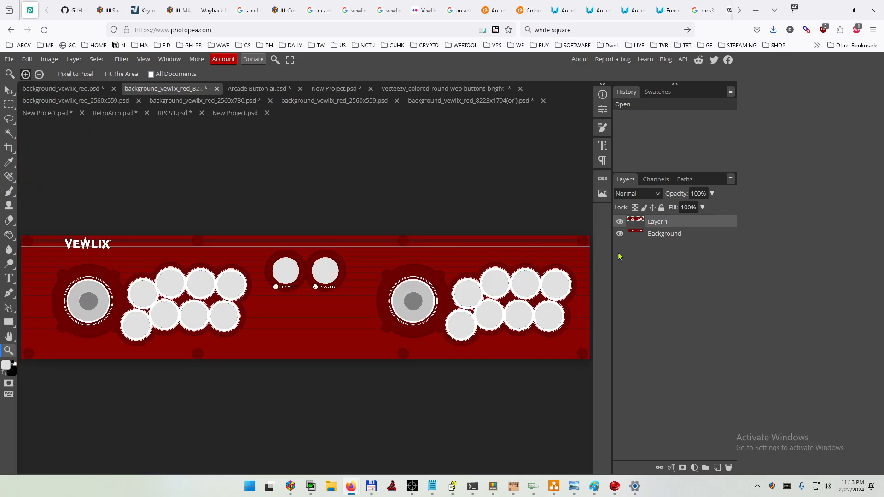
Step: Try to move the panel artwork, undo the move, and view the New Project document with the artwork over black
key(v)
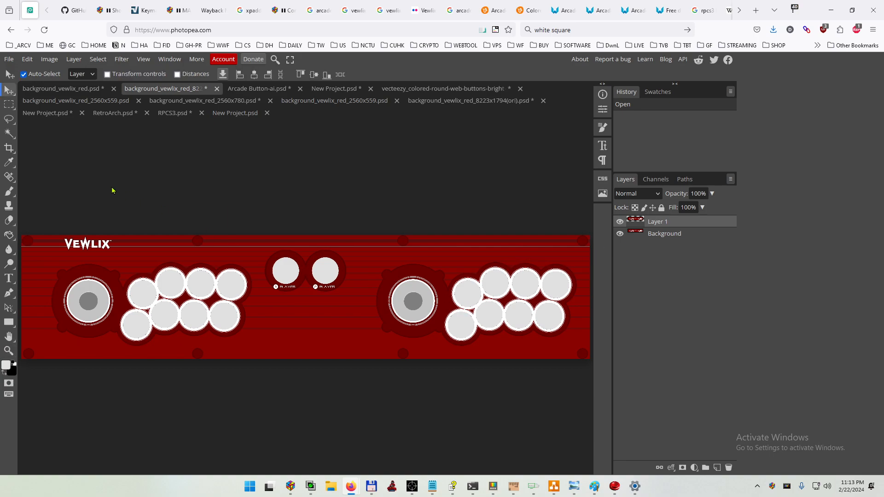
drag(353, 294, 378, 292)
key(ctrl+z)
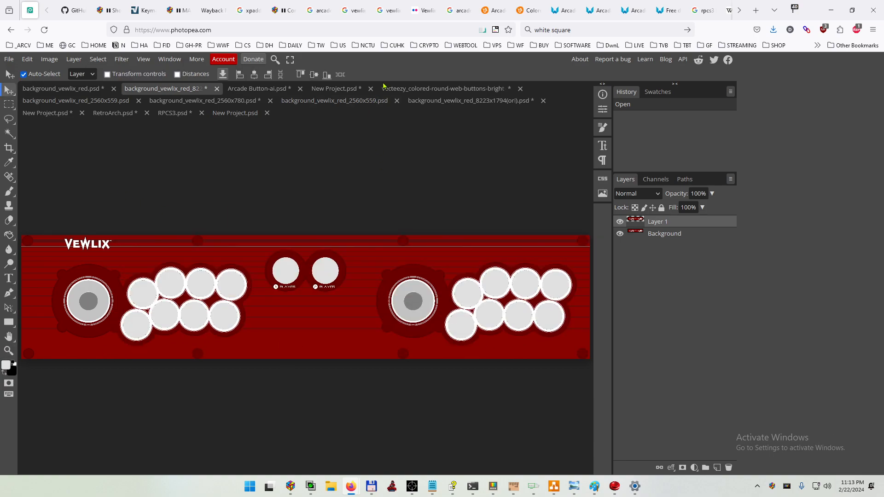
click(327, 90)
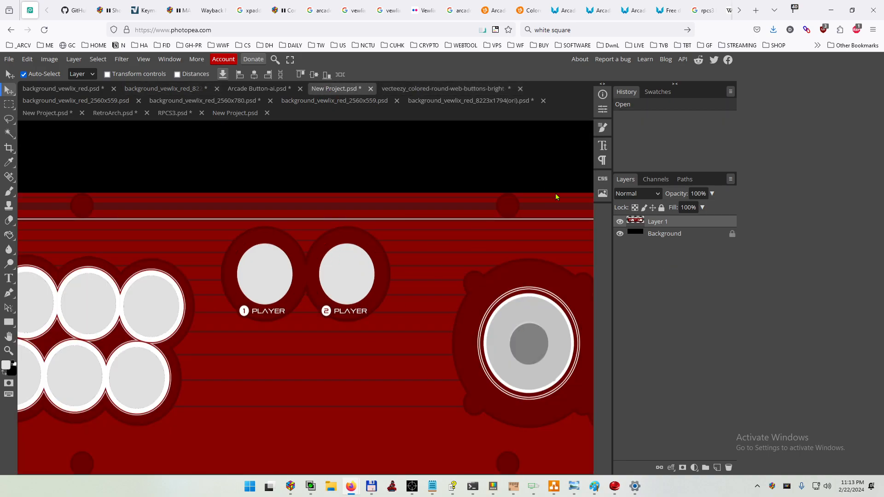
Step: Switch to CPWizard, review the MAME Paths options, and close the Options dialog without changes
click(615, 486)
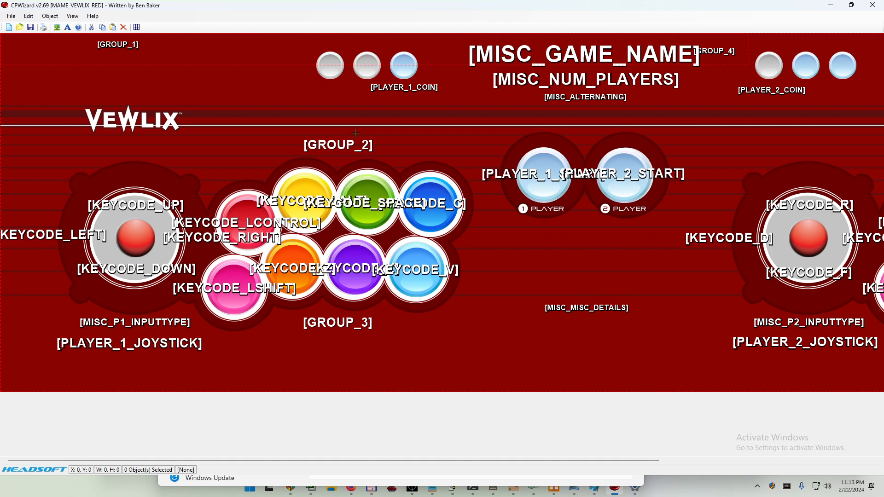
click(29, 16)
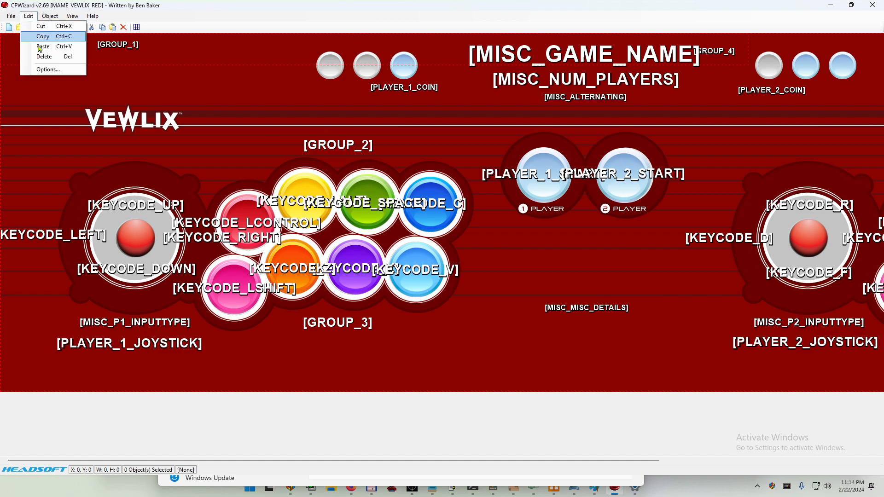
click(45, 70)
click(435, 125)
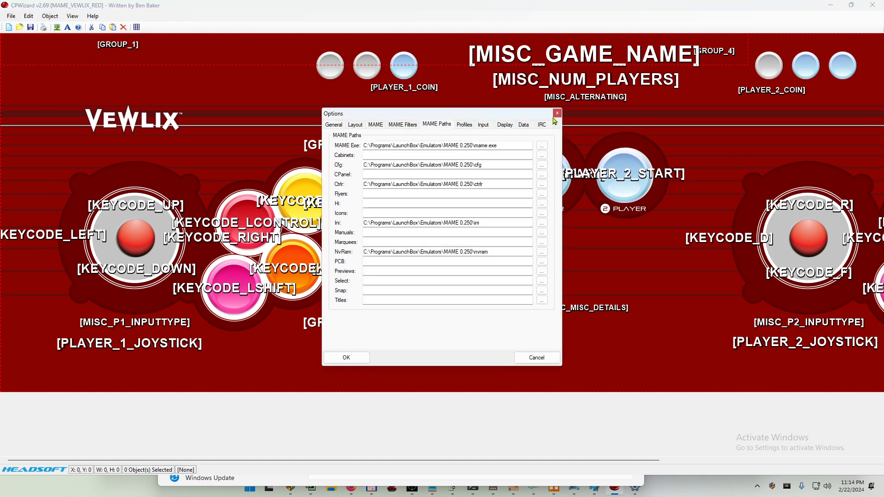
click(557, 113)
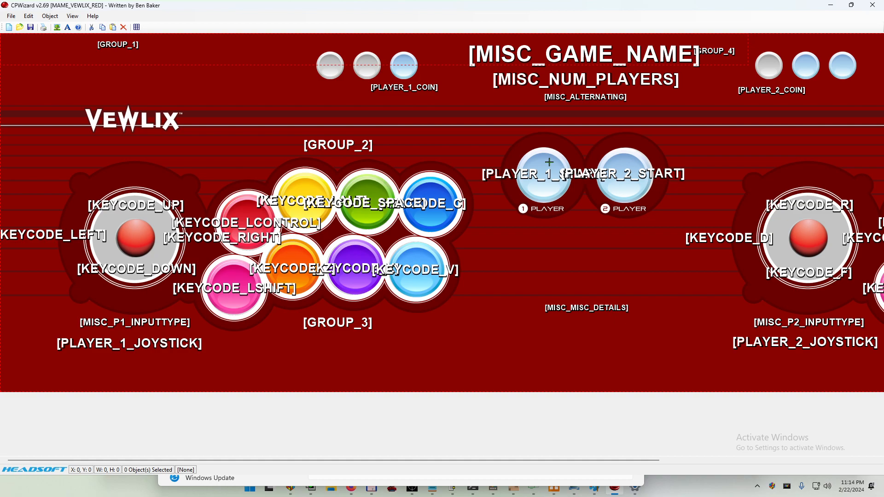
Step: Open CPWizard's game preview list and enlarge its window so more games and columns fit
click(72, 16)
click(89, 27)
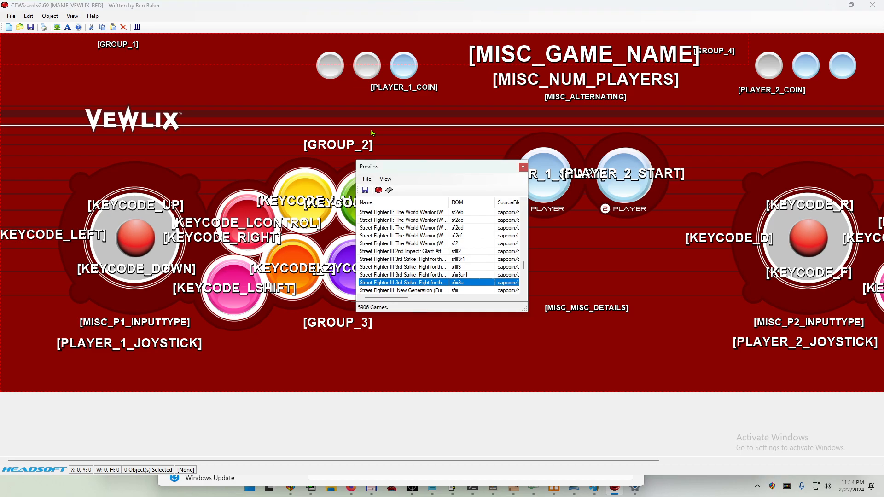
drag(449, 168, 472, 166)
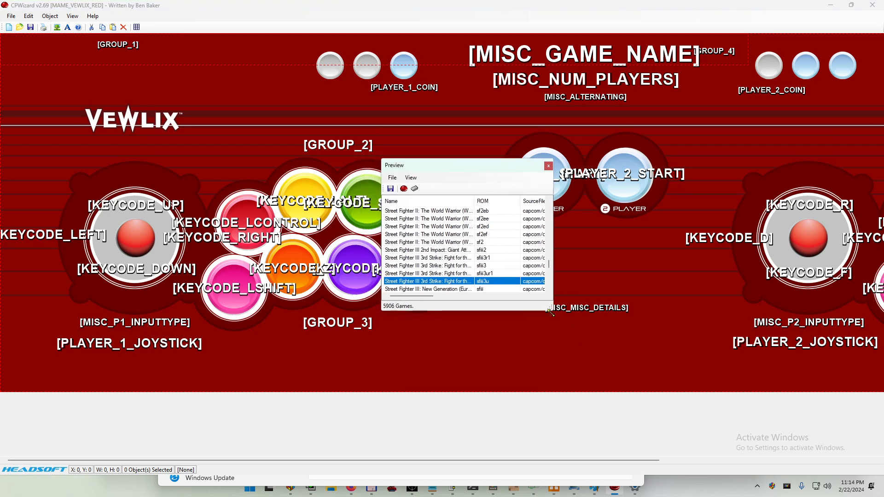
drag(550, 312, 698, 374)
mouse_move(696, 319)
mouse_down()
mouse_move(683, 244)
mouse_move(694, 329)
mouse_up()
Step: Find Street Fighter Alpha 2 (Euro 960229) in the game list and open its control panel layout preview
scroll(479, 262, up, 4)
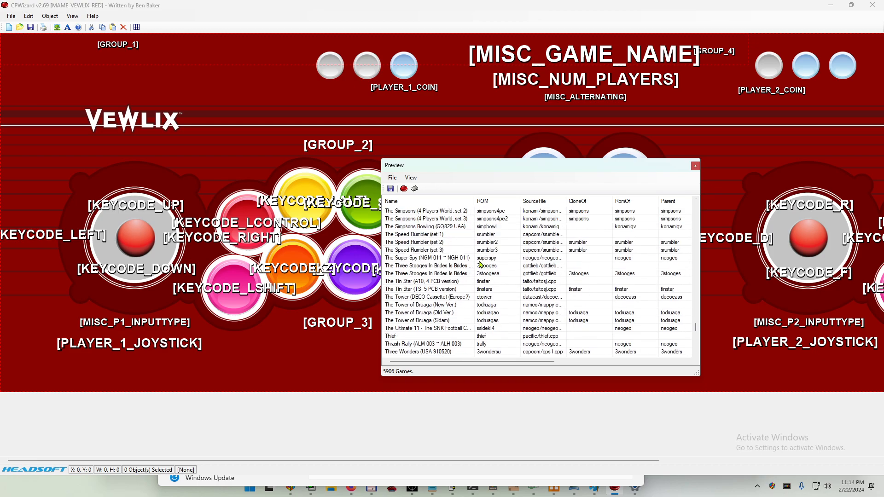
click(469, 244)
click(613, 306)
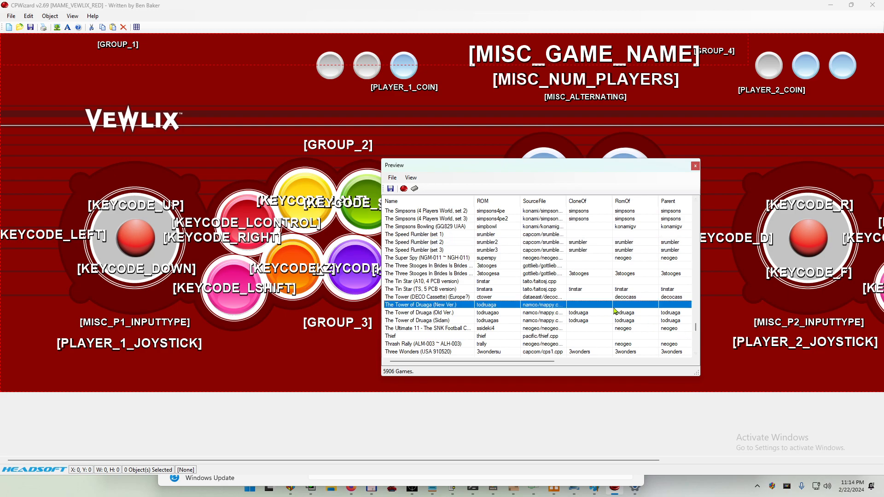
text(stre)
click(441, 290)
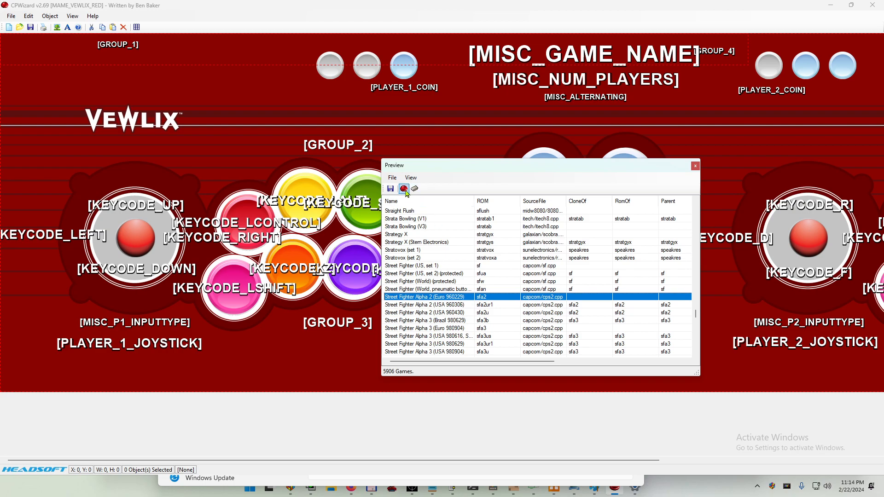
click(405, 190)
click(465, 272)
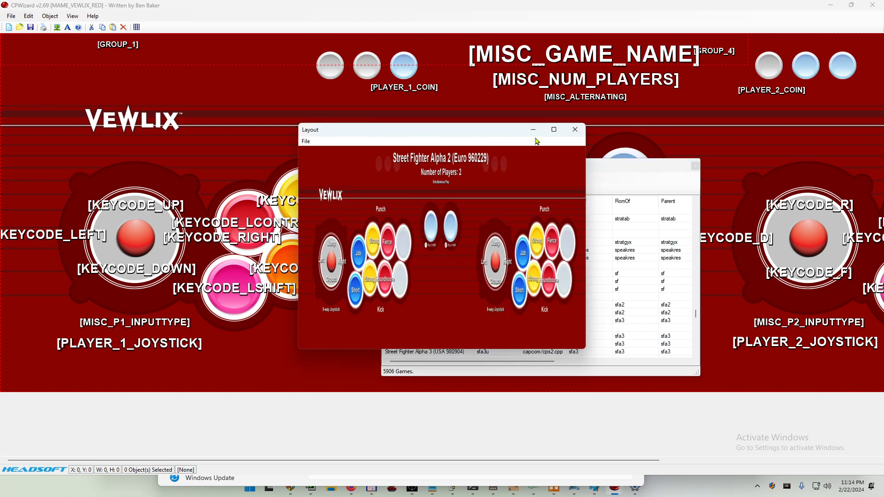
Step: Examine the Street Fighter Alpha 2 layout preview at full screen, and restore it to a small window
drag(483, 135, 511, 148)
double_click(595, 140)
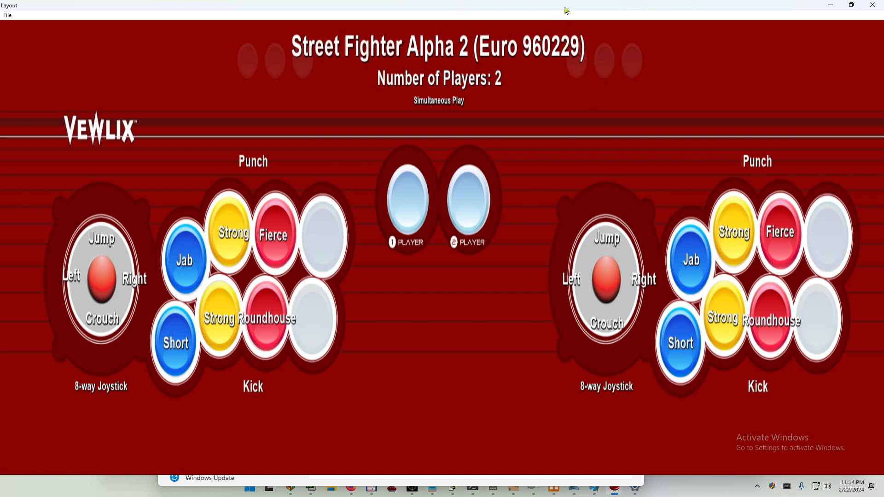
click(636, 491)
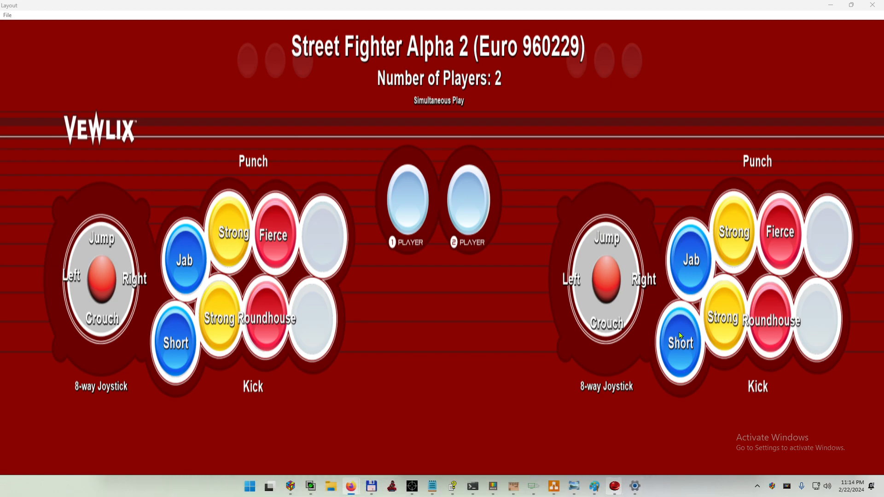
click(852, 5)
drag(782, 326, 785, 228)
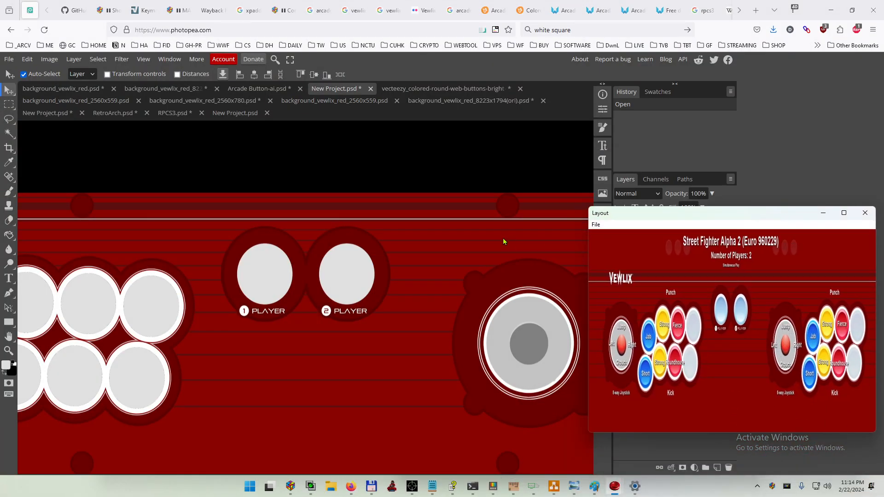
Step: Bring the Windows display settings forward and check the display resolution beside the layout preview
click(635, 490)
scroll(487, 355, down, 1)
scroll(487, 355, up, 2)
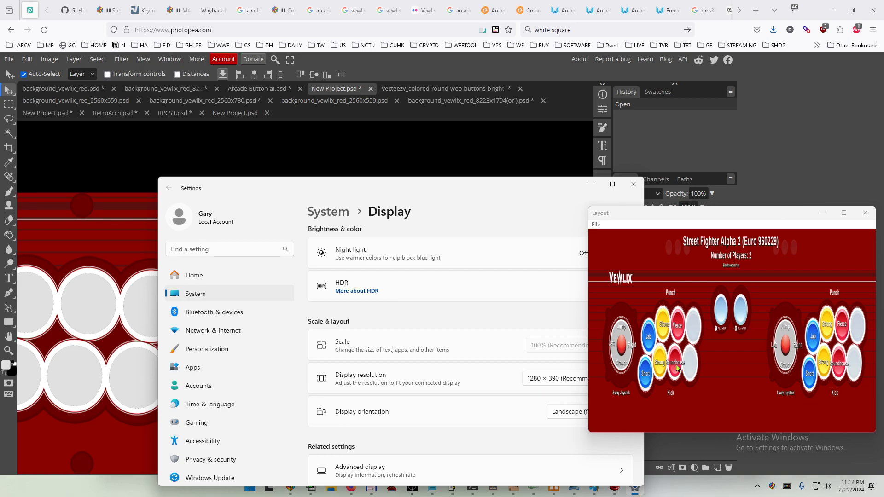
Step: View the layout preview maximized once more, restore it, and return to CPWizard's main window
click(772, 219)
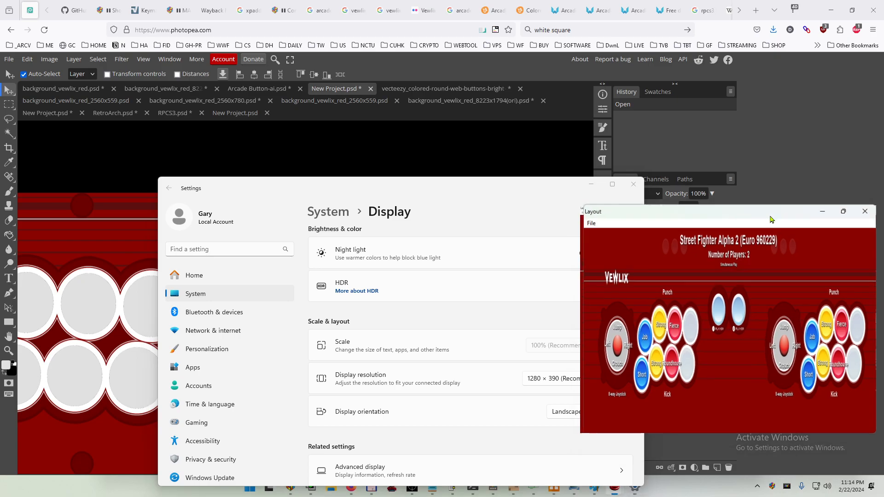
double_click(772, 220)
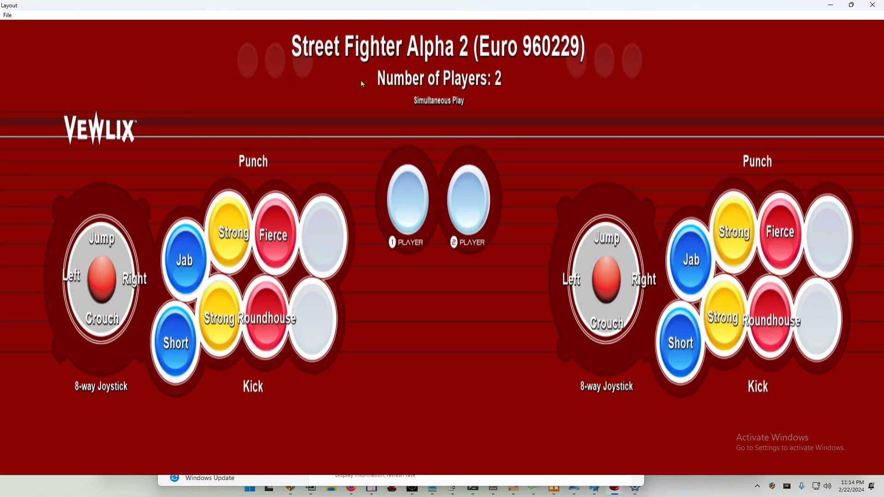
drag(454, 22, 599, 184)
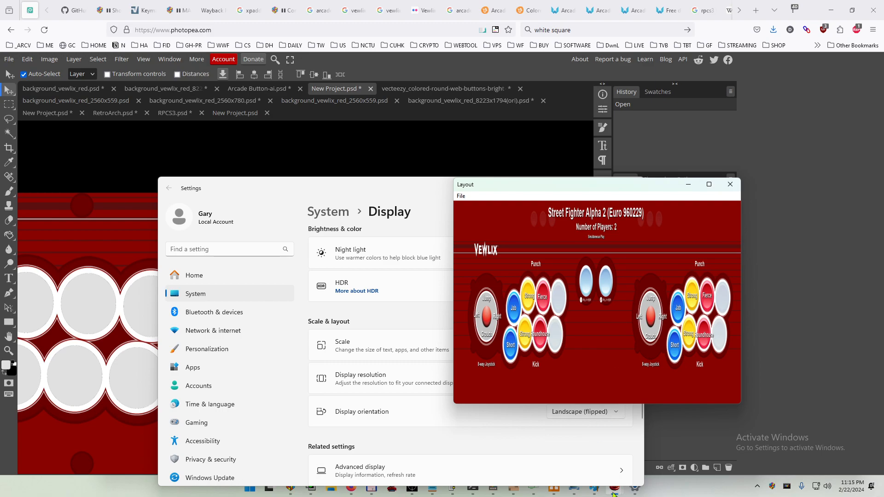
click(590, 447)
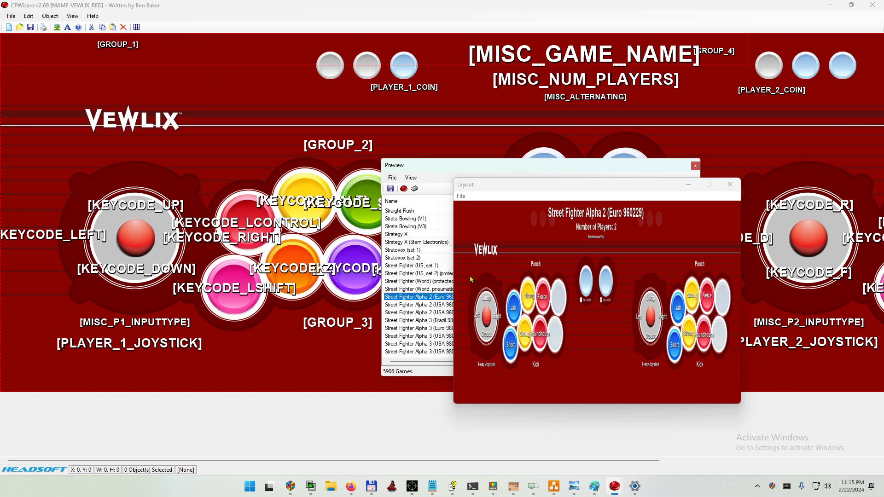
Step: View the Street Fighter Alpha 2 layout preview maximized, and close both it and the game preview list
double_click(620, 185)
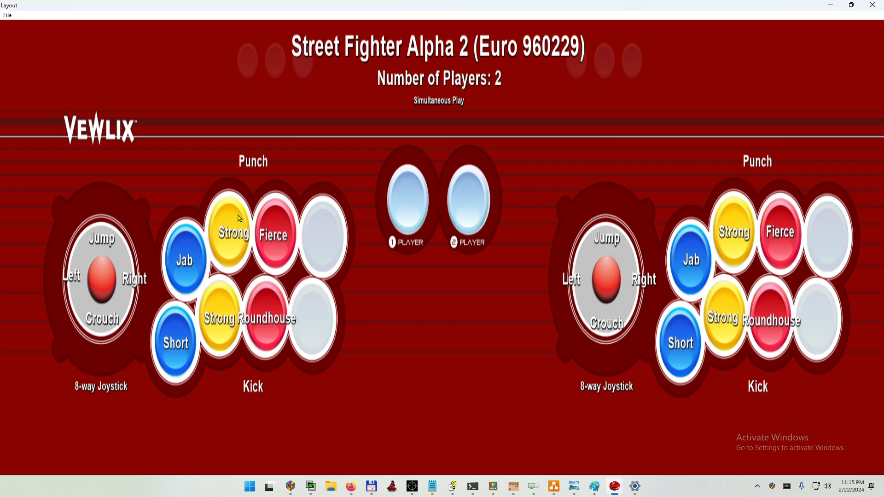
click(866, 8)
click(691, 169)
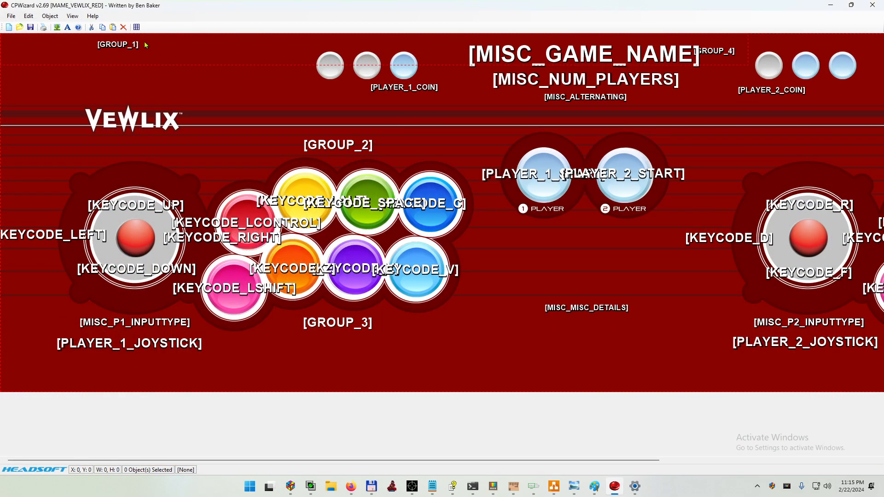
Step: Open CPWizard's layout options and review which image file is assigned to each button colour
click(29, 16)
click(32, 70)
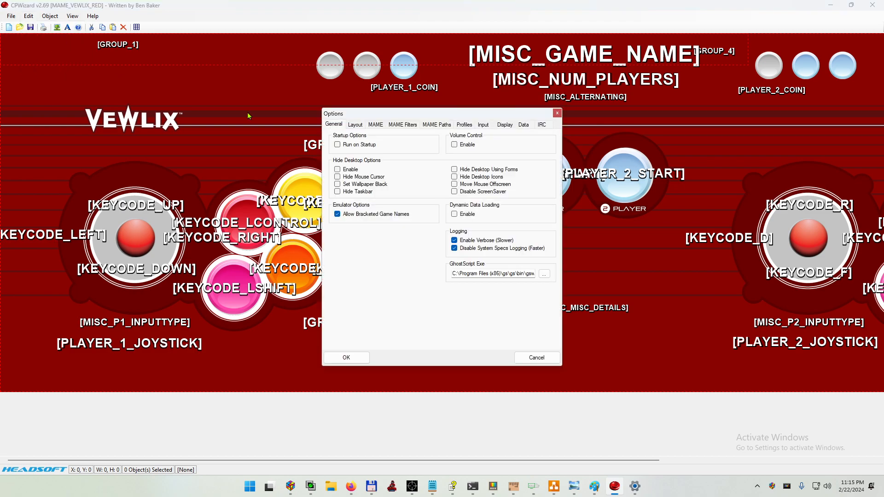
click(355, 125)
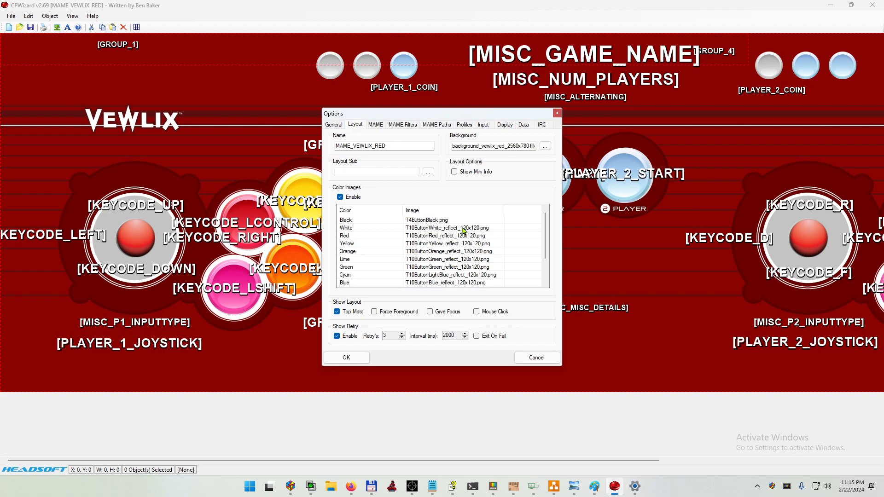
right_click(351, 484)
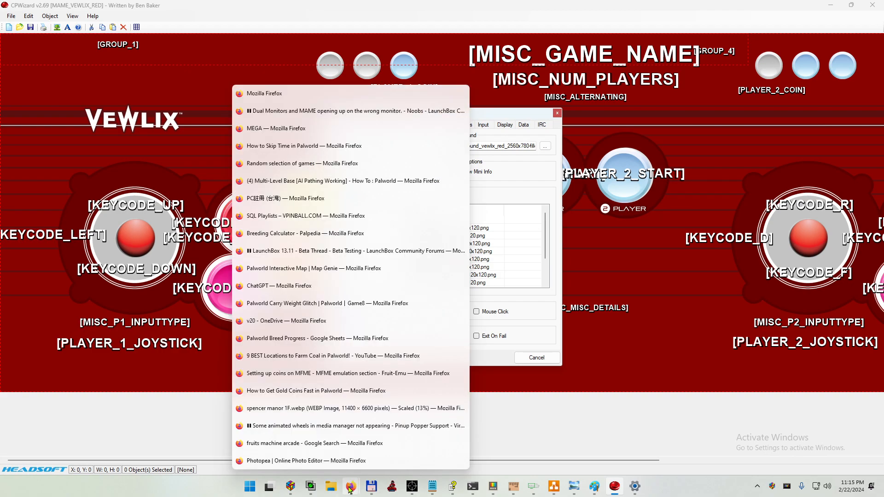
click(511, 240)
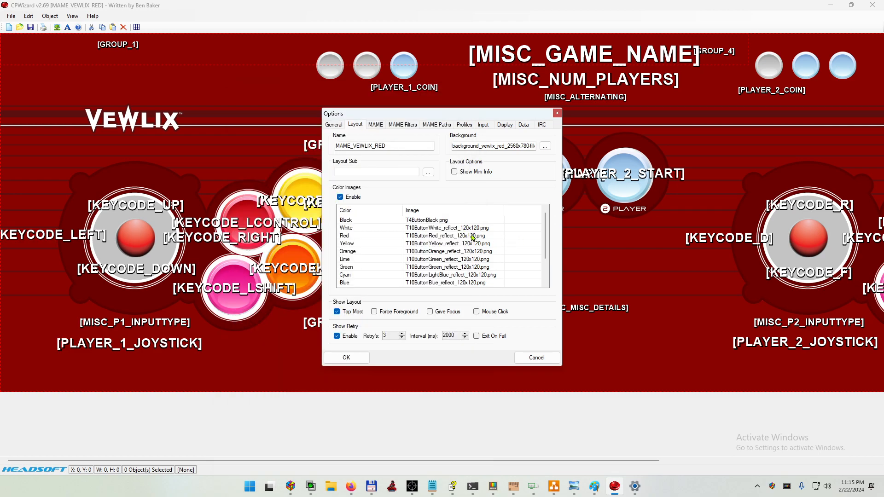
right_click(351, 485)
Step: Switch to Total Commander and open the Media folder inside CPWizard's Release folder
click(371, 486)
click(196, 208)
double_click(96, 121)
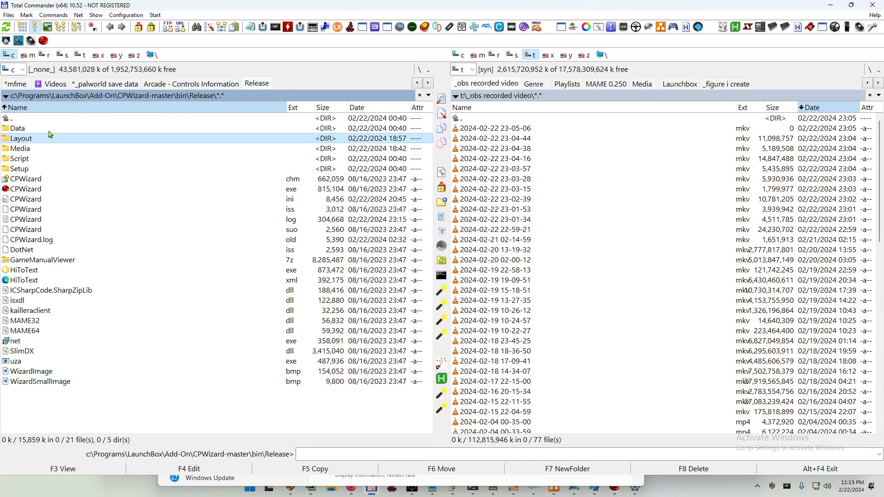
double_click(41, 150)
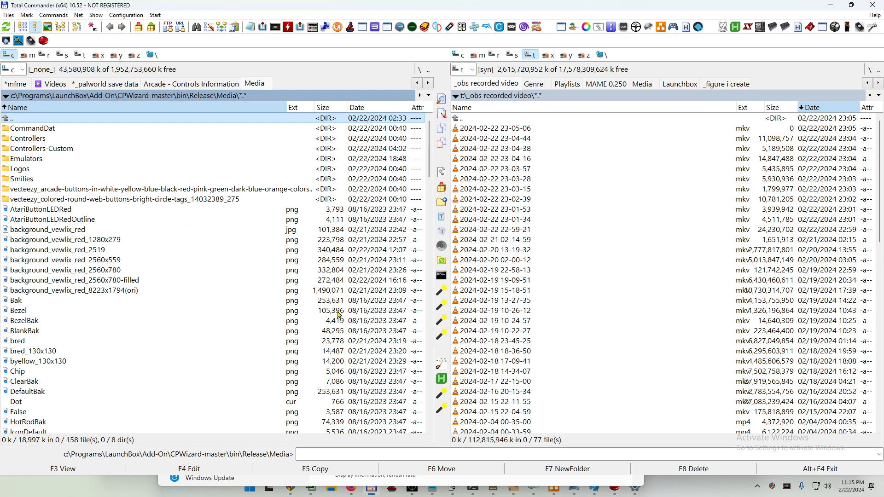
Step: Display the Media folder as thumbnails sorted by date, and look through the button and joystick images
click(47, 27)
click(328, 270)
scroll(314, 299, down, 2)
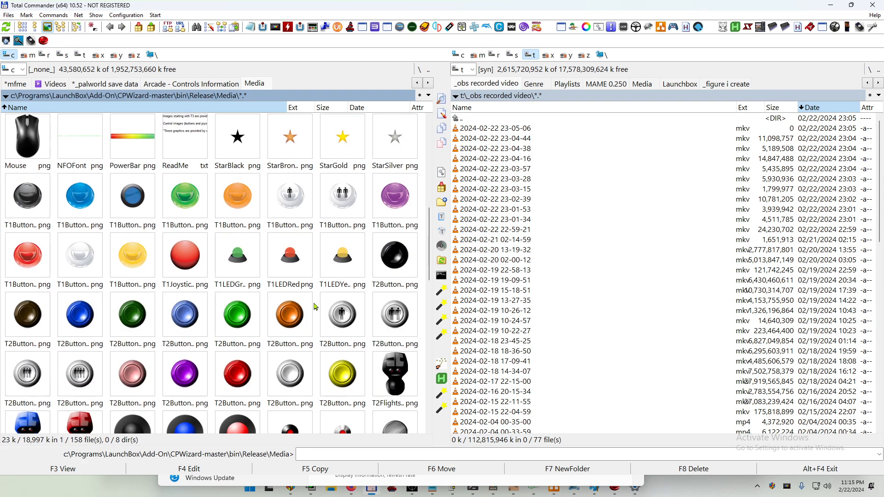
click(361, 108)
scroll(341, 278, up, 2)
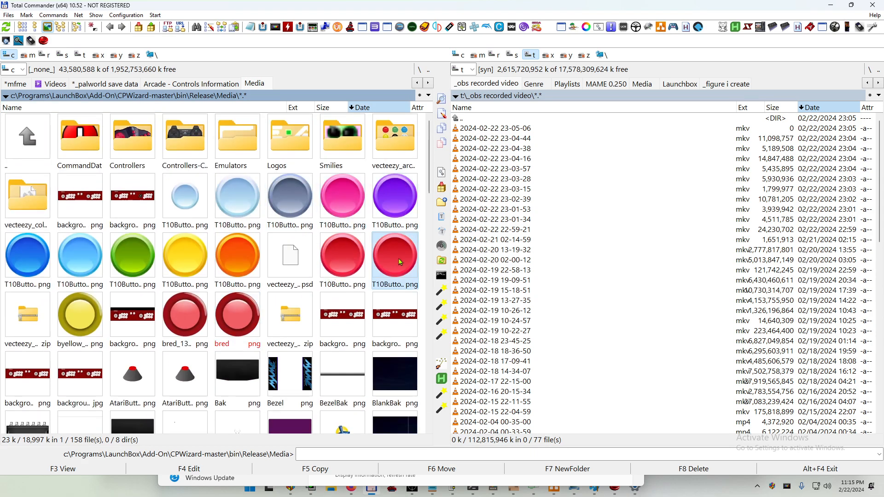
scroll(397, 260, down, 2)
scroll(395, 289, down, 3)
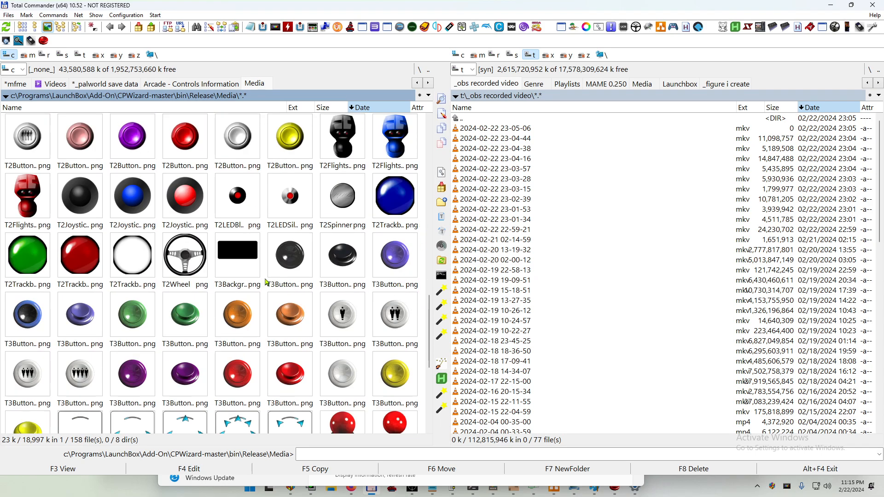
scroll(231, 257, up, 1)
scroll(232, 257, up, 1)
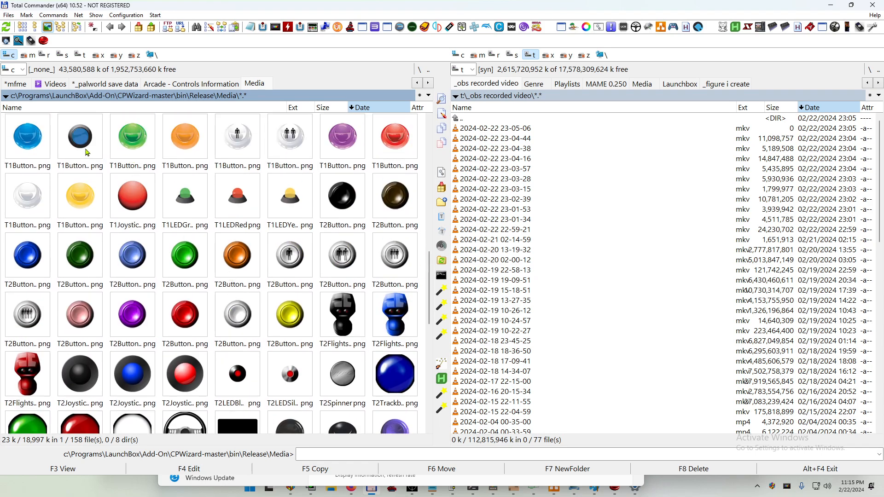
Step: Examine the bundled T1 to T4 button image sets in the Media folder
click(131, 143)
right_click(171, 144)
click(343, 157)
click(174, 264)
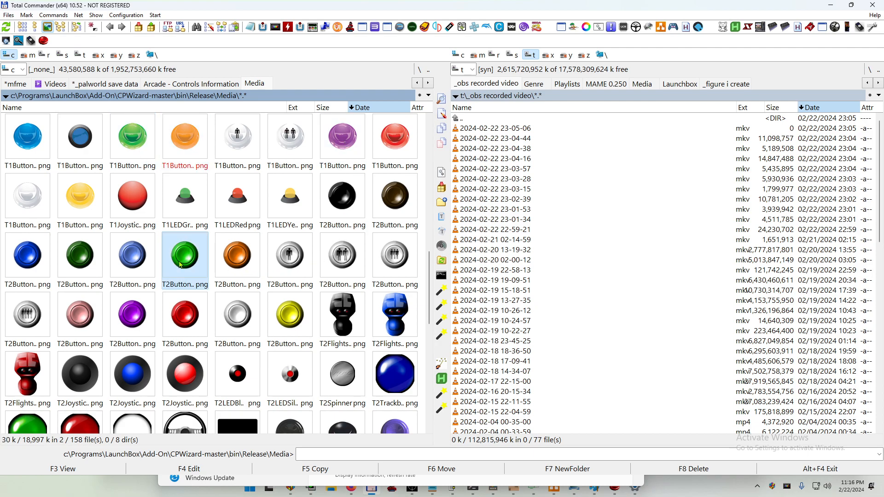
scroll(272, 319, down, 3)
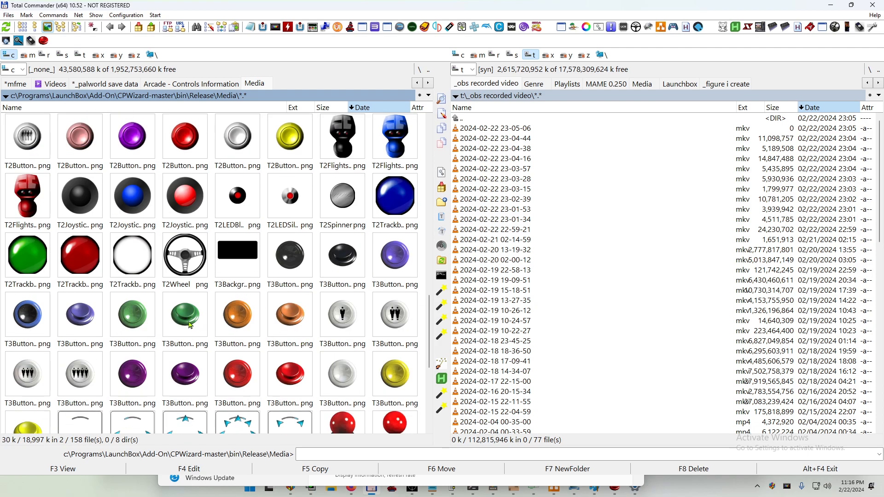
scroll(337, 383, down, 4)
click(190, 347)
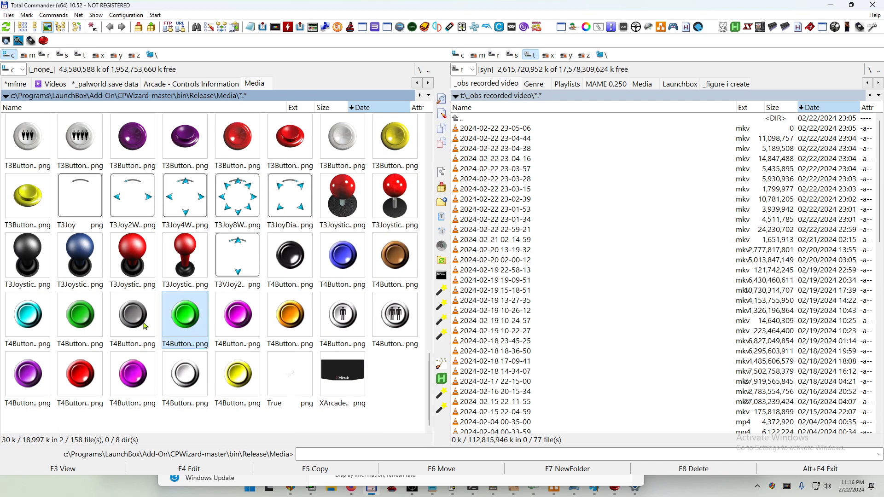
Step: Open the magenta T4 button image, enlarge it to inspect its quality, and close the photo viewer
double_click(237, 330)
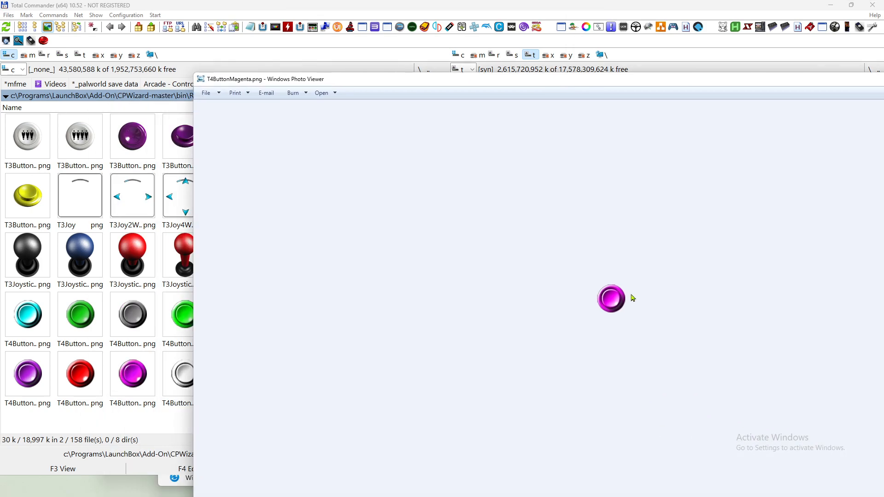
scroll(623, 303, up, 4)
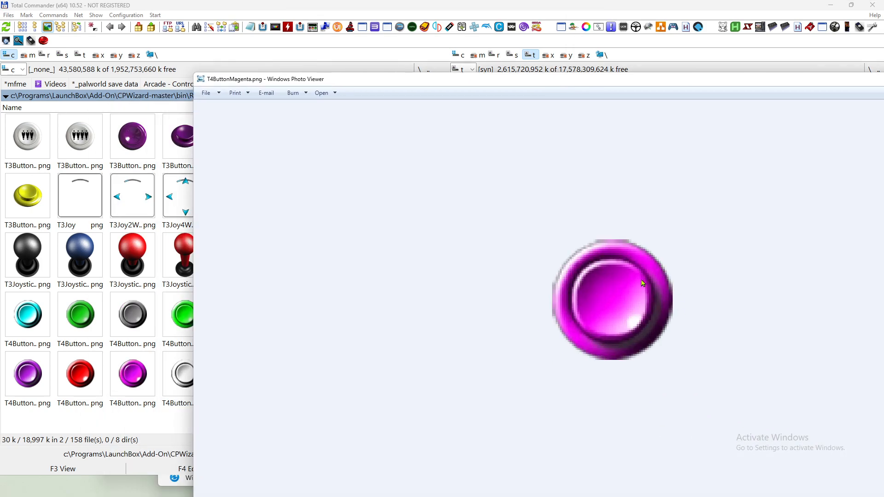
drag(655, 82, 415, 162)
click(778, 159)
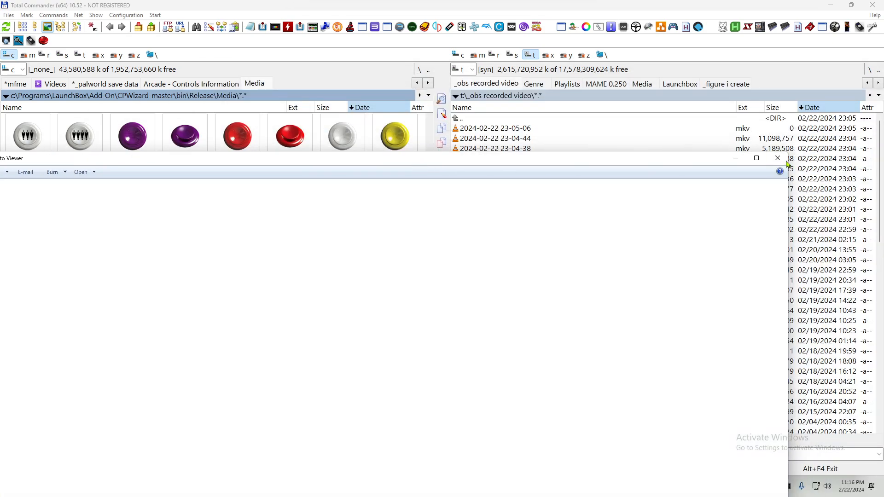
Step: Switch to Firefox, show the Vewlix artwork in Photopea, and view the red Vewlix control panel found through Google Images
mouse_move(350, 484)
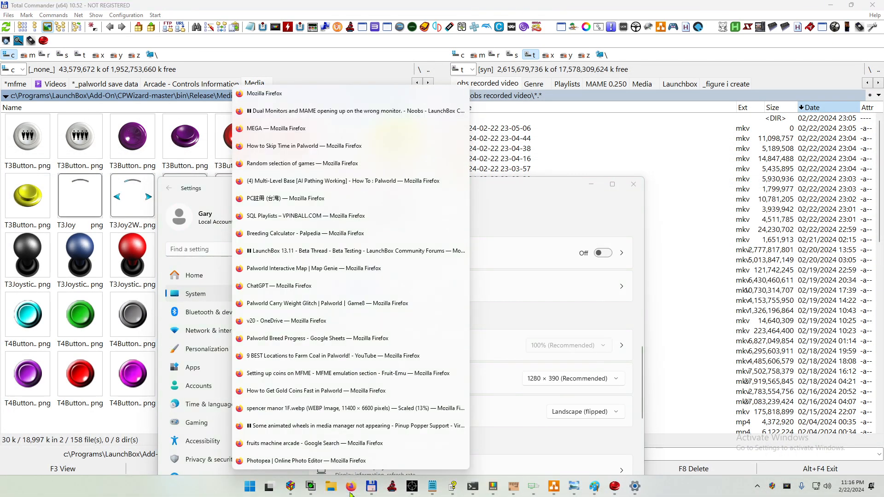
click(344, 465)
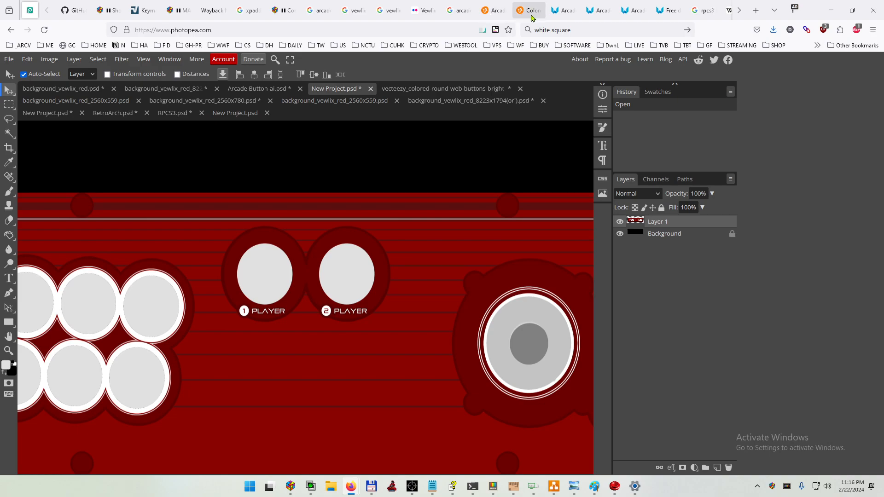
click(484, 11)
click(343, 11)
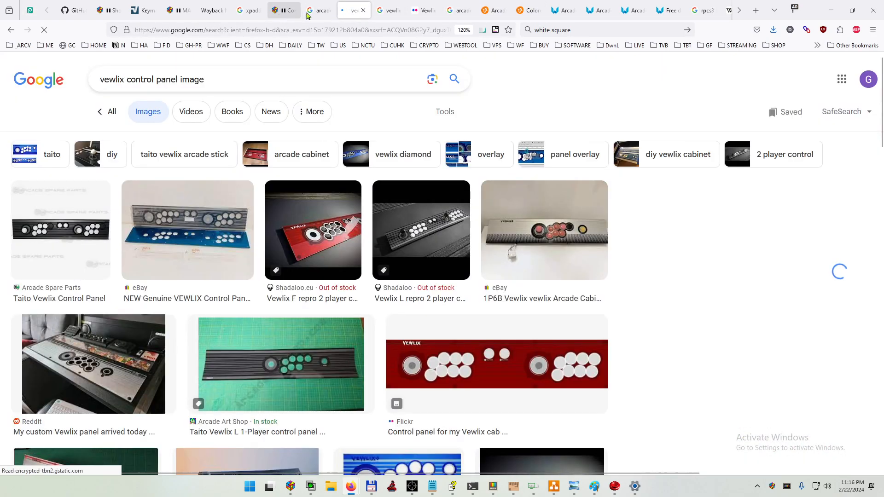
click(333, 11)
click(343, 11)
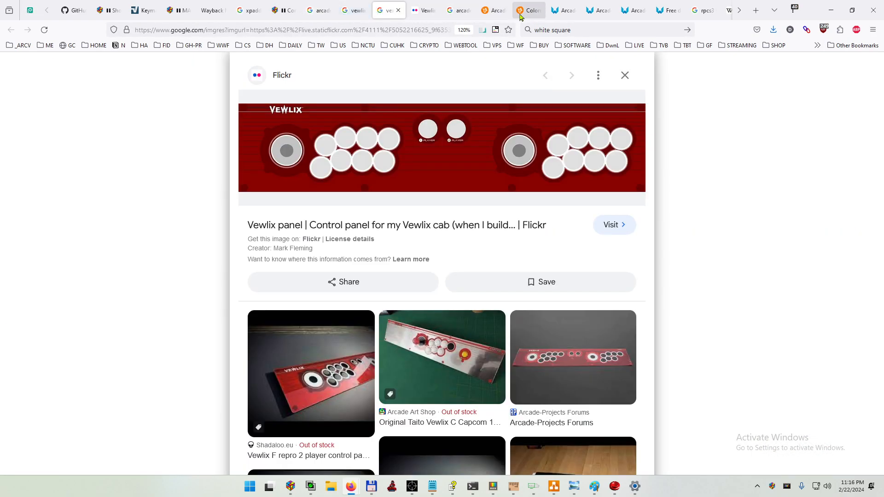
Step: View the coloured round web buttons on Vecteezy and the Arcade Button-ai.psd artwork in Photopea
click(527, 10)
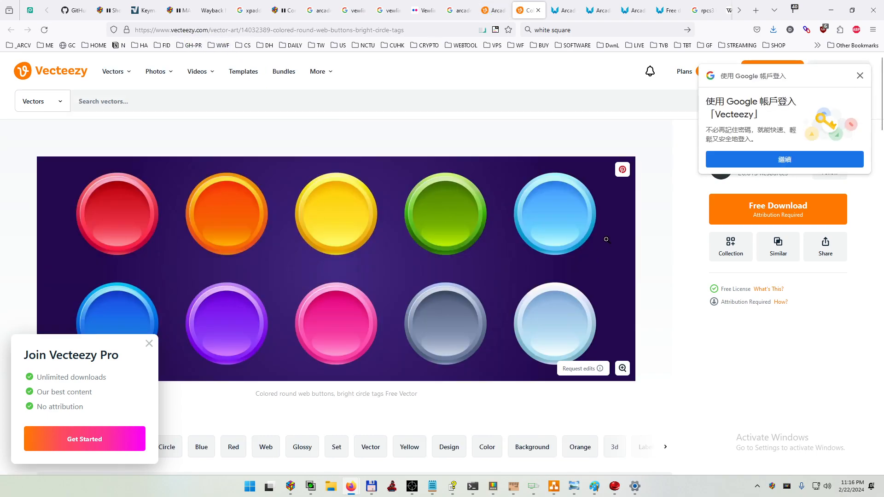
click(859, 75)
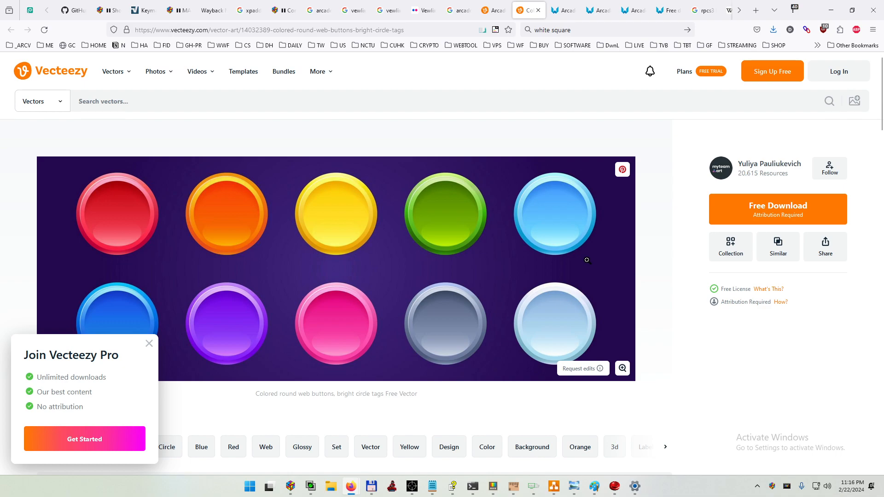
click(30, 10)
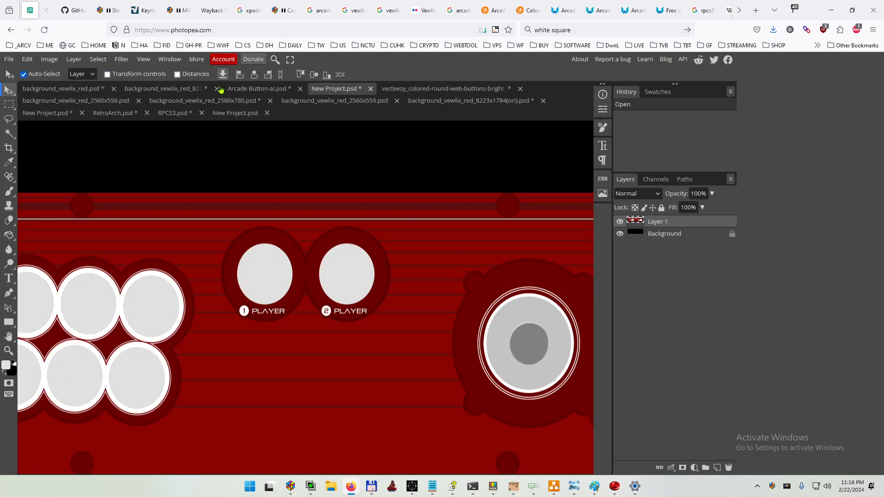
click(248, 92)
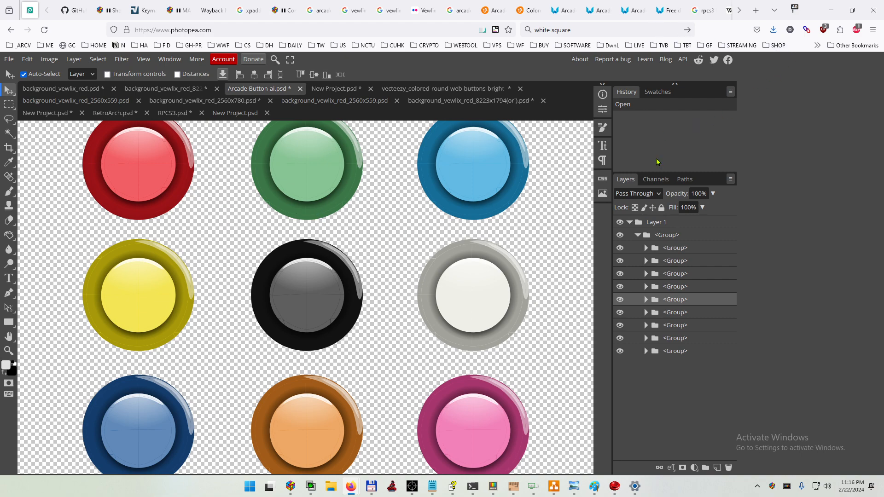
Step: Return to CPWizard, close the options, and replace player 1's red button image with T10ButtonWhite_reflect_120x120.png
click(624, 489)
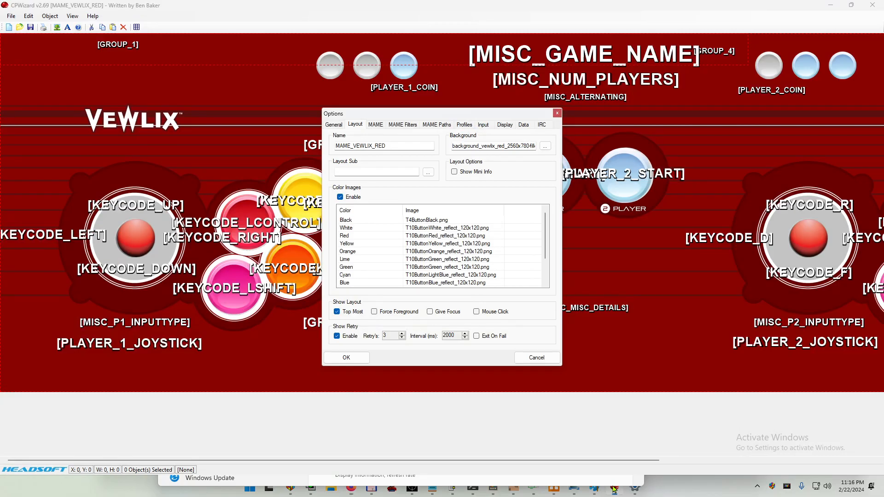
click(558, 110)
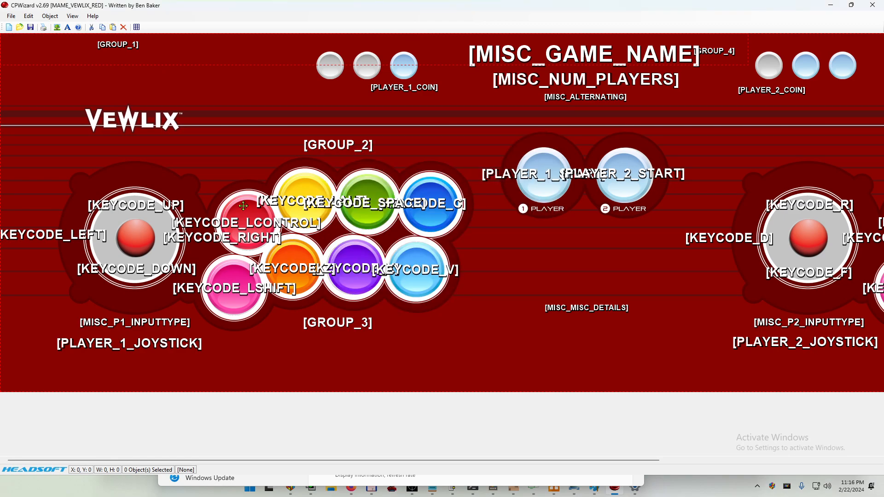
click(243, 206)
right_click(238, 206)
click(264, 277)
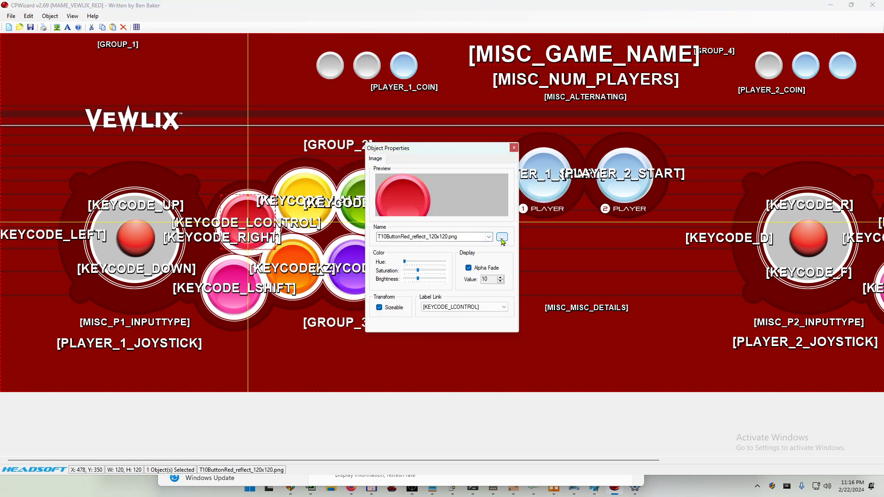
click(503, 240)
click(602, 376)
double_click(602, 377)
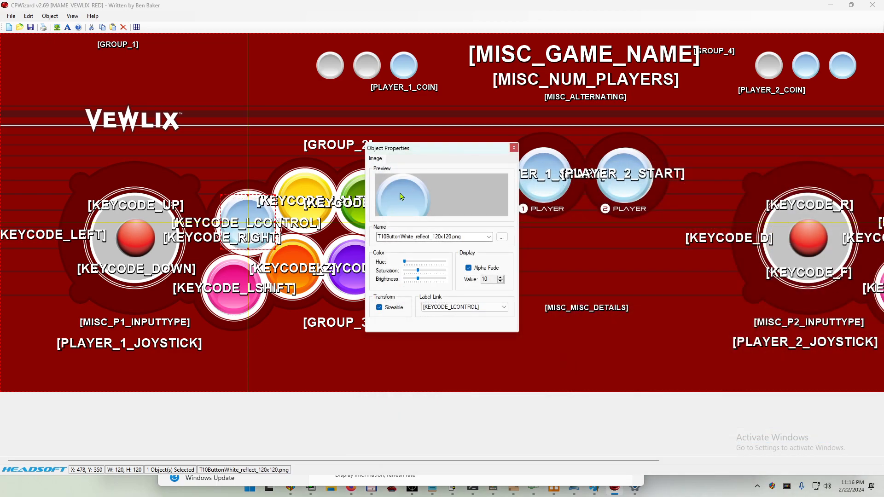
Step: Increase the replaced button image's hue, saturation and brightness, leave it sizeable, and close its properties
drag(405, 262, 434, 282)
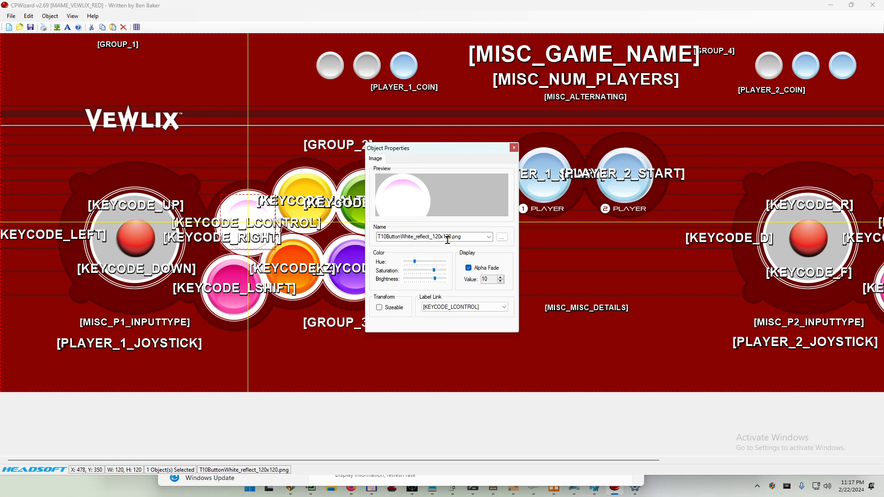
click(392, 308)
click(514, 148)
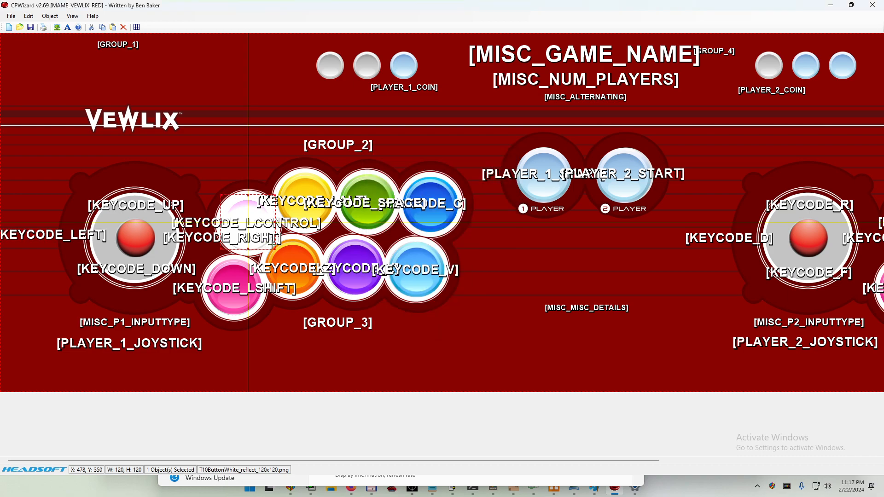
Step: Stretch the recoloured button image to about 175 by 254, try to undo the resize, and check its properties
drag(274, 248, 300, 310)
key(ctrl+z)
right_click(261, 303)
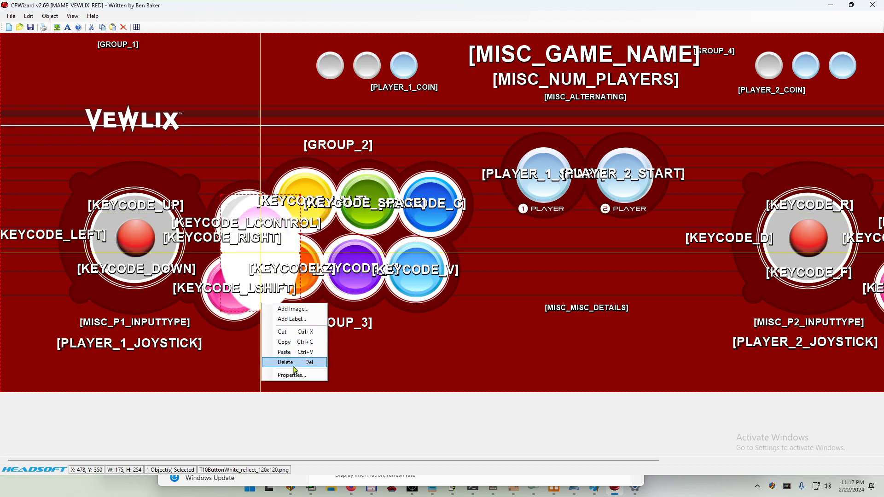
click(285, 380)
click(514, 148)
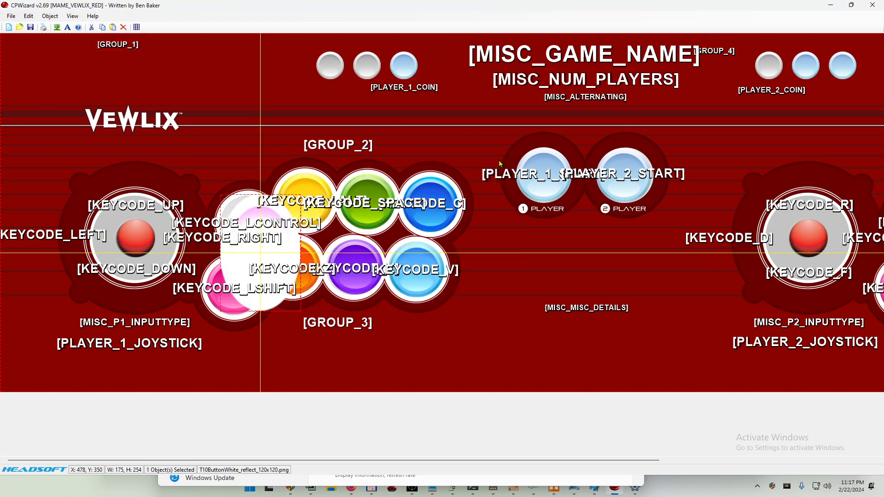
Step: Select the stretched button image together with the [GROUP_3] label and move both to about X 459, Y 331
drag(302, 324, 270, 301)
drag(262, 261, 274, 289)
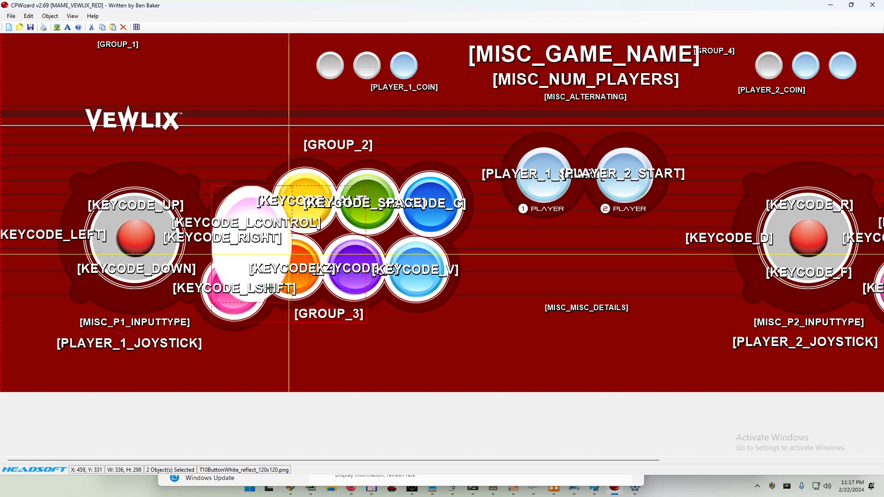
Step: Move the [PLAYER_1_COIN] label slightly down to about X 802, Y 115
click(309, 183)
drag(331, 226, 339, 230)
click(349, 198)
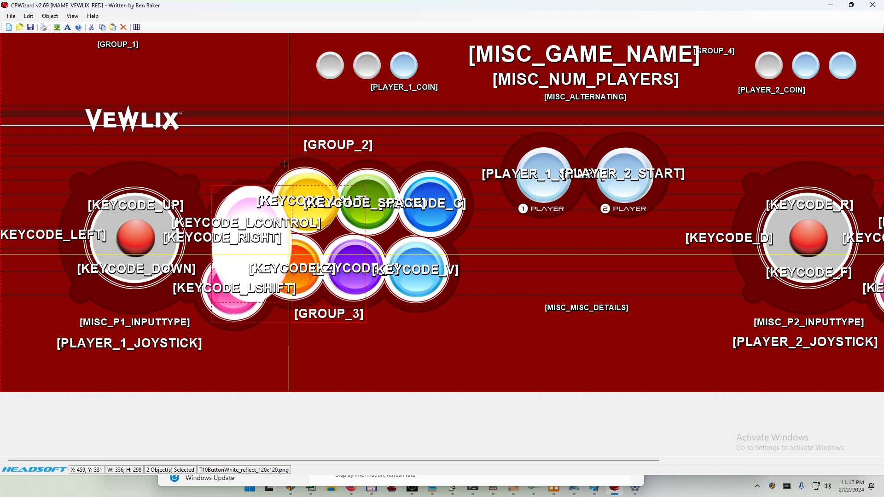
click(426, 203)
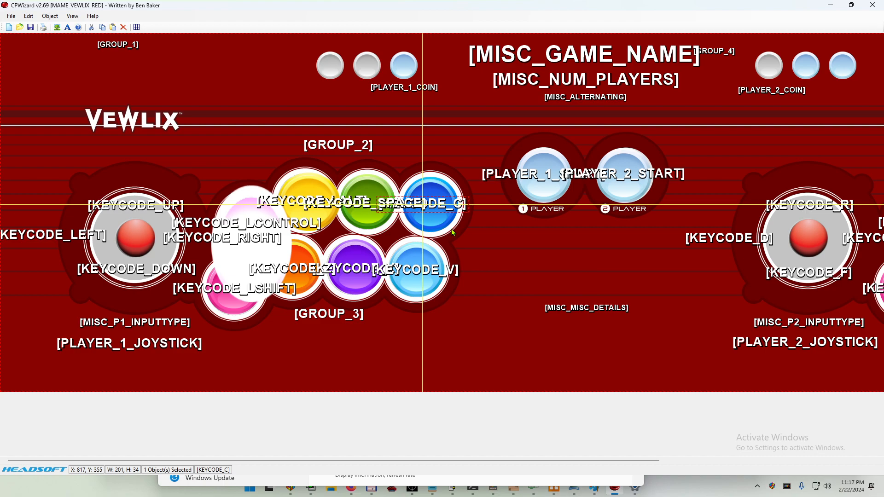
drag(402, 89, 403, 93)
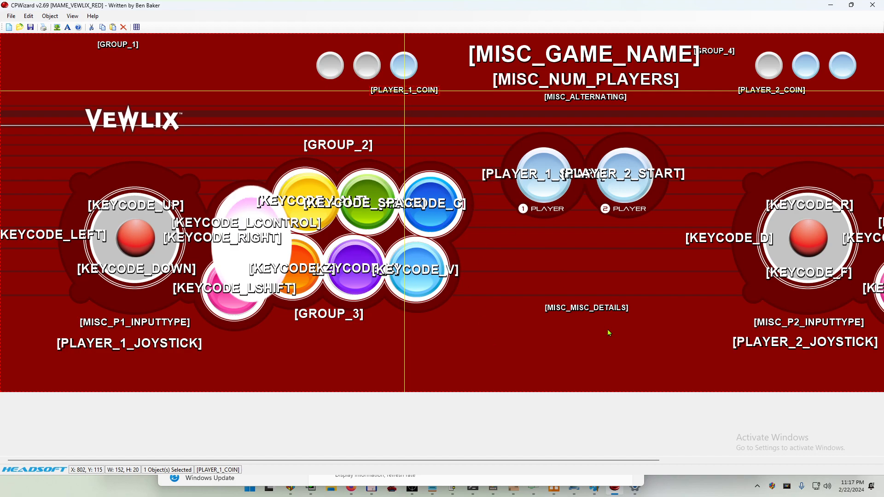
drag(570, 461, 544, 457)
Step: Switch to Total Commander, go to CPWizard-master\bin\Release, and show its contents as a detailed list
click(372, 489)
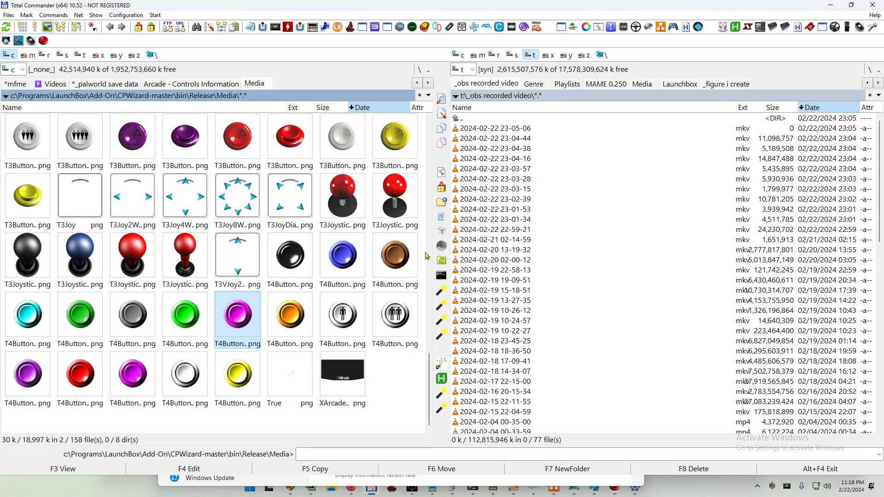
scroll(290, 243, up, 10)
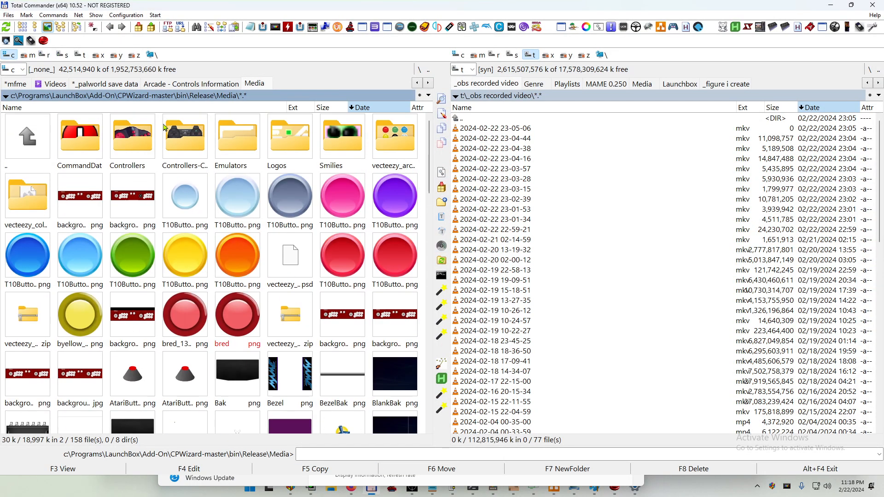
click(201, 97)
click(184, 97)
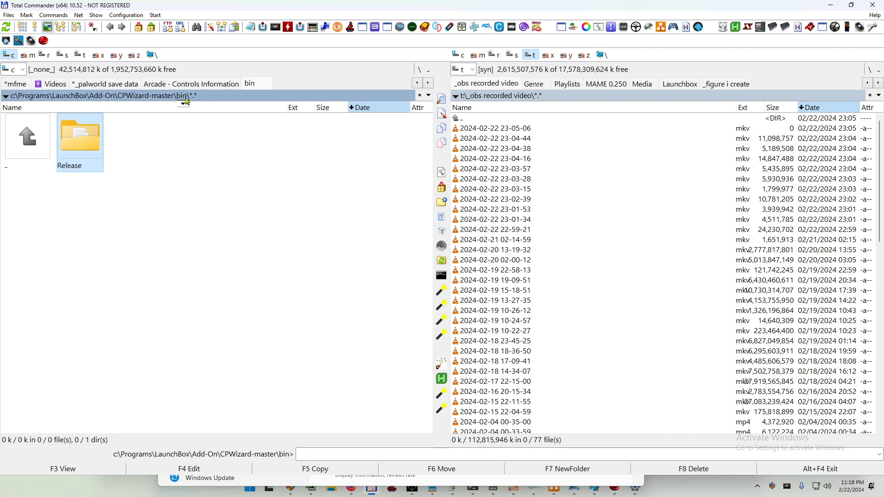
double_click(96, 147)
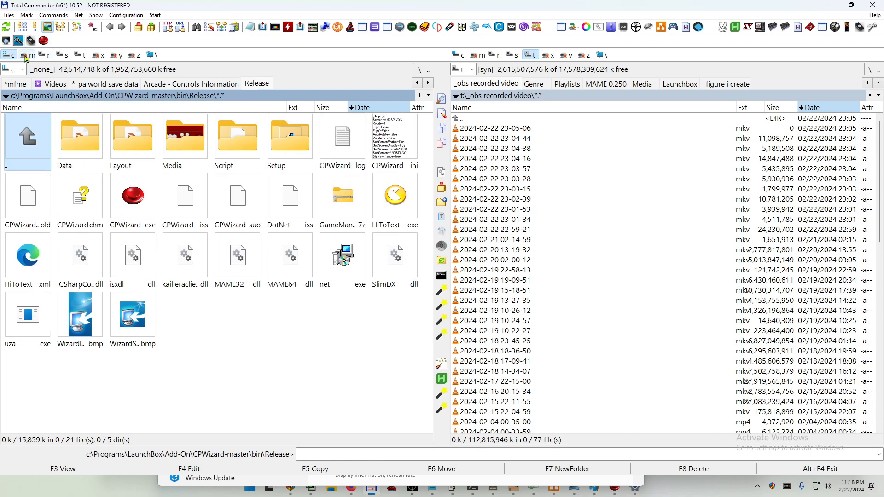
click(35, 26)
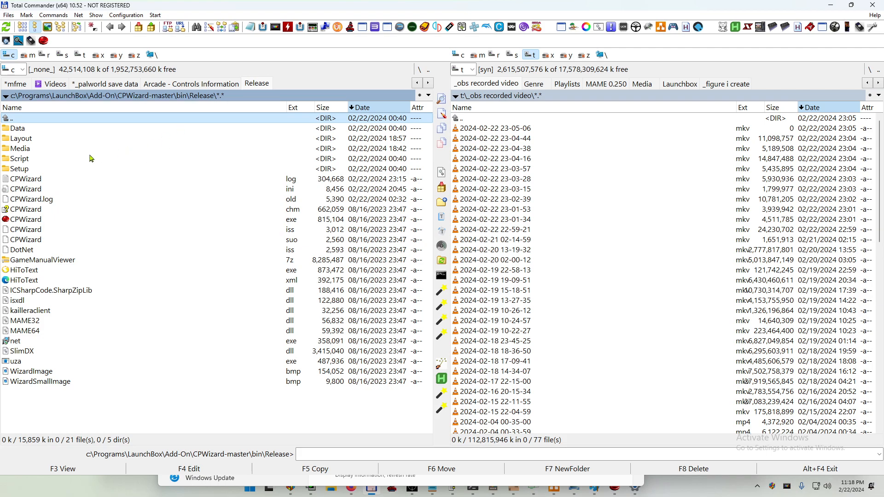
Step: Open the Layout folder and highlight the MAME_VEWLIX_RED.xml layout file
double_click(26, 139)
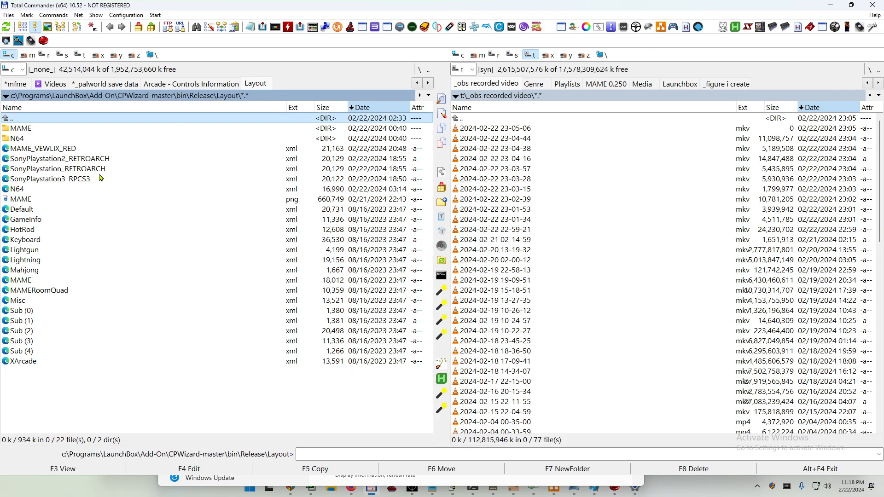
click(66, 149)
click(64, 169)
click(66, 149)
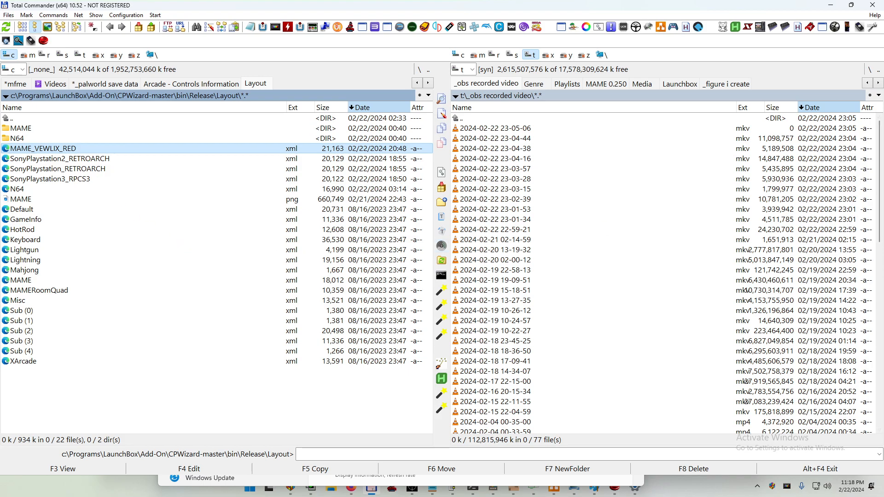
Step: Bring the Visual Studio Code window onto this screen, maximize it, and widen the MAME_VEWLIX_RED.xml editor pane
drag(883, 69, 484, 93)
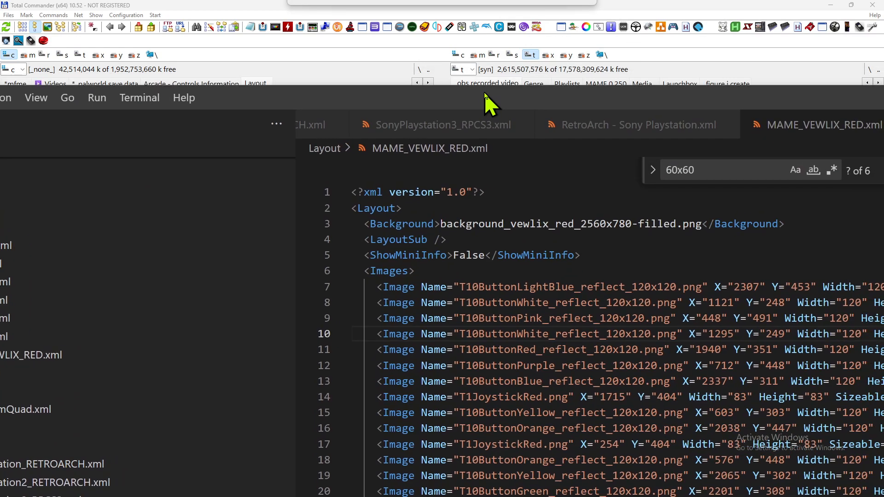
double_click(486, 95)
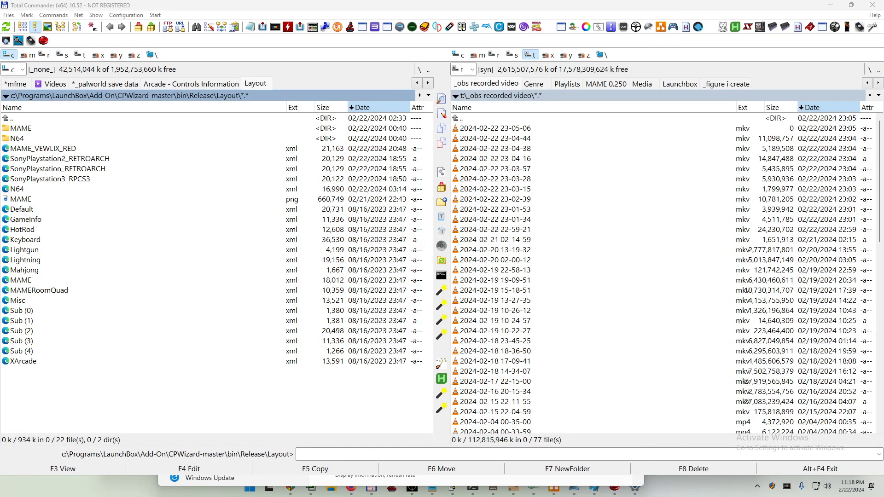
drag(883, 64, 307, 85)
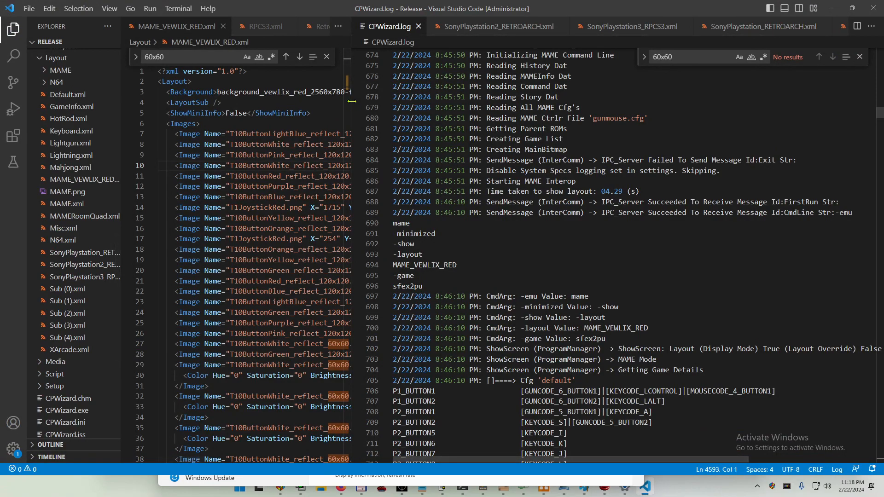
drag(352, 101, 542, 119)
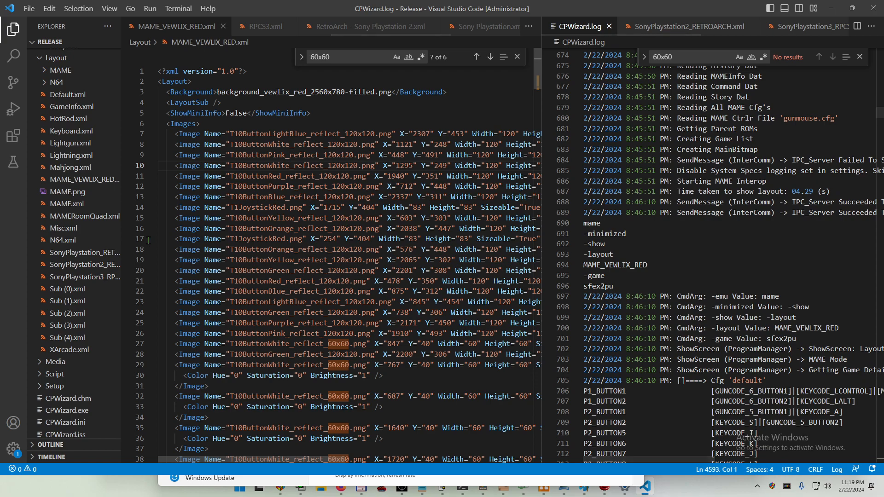
Step: Open the CPWizard-master\bin\Release folder as the working folder in the code editor
scroll(61, 238, up, 2)
scroll(62, 239, up, 10)
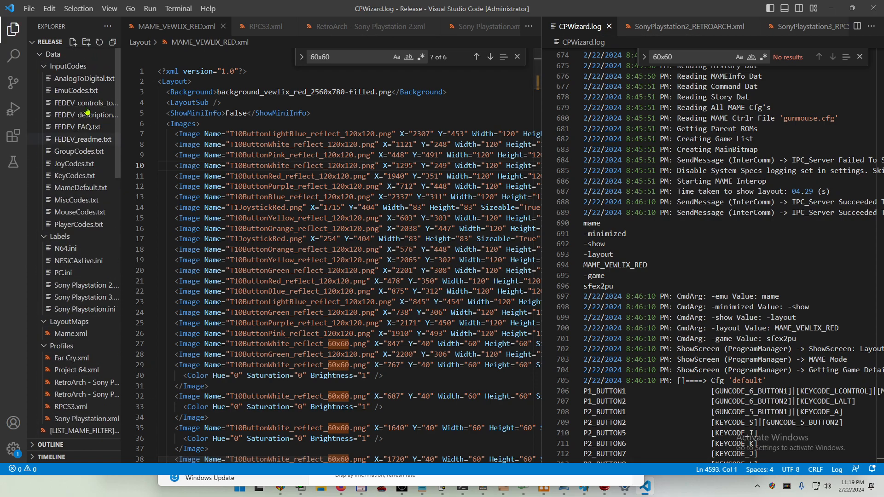
click(25, 11)
click(65, 89)
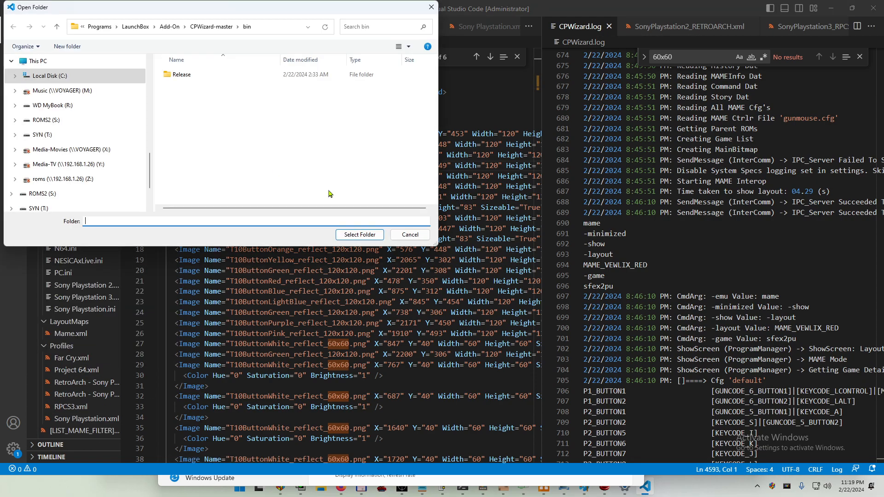
double_click(180, 75)
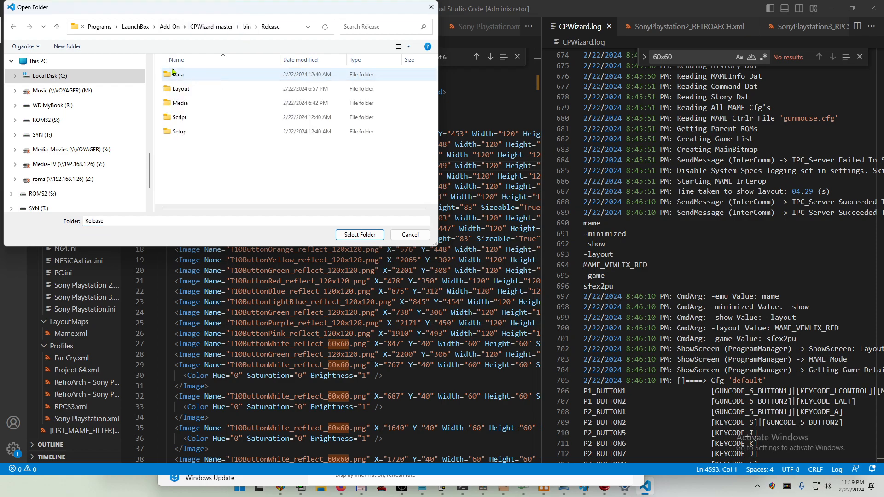
click(213, 26)
double_click(180, 74)
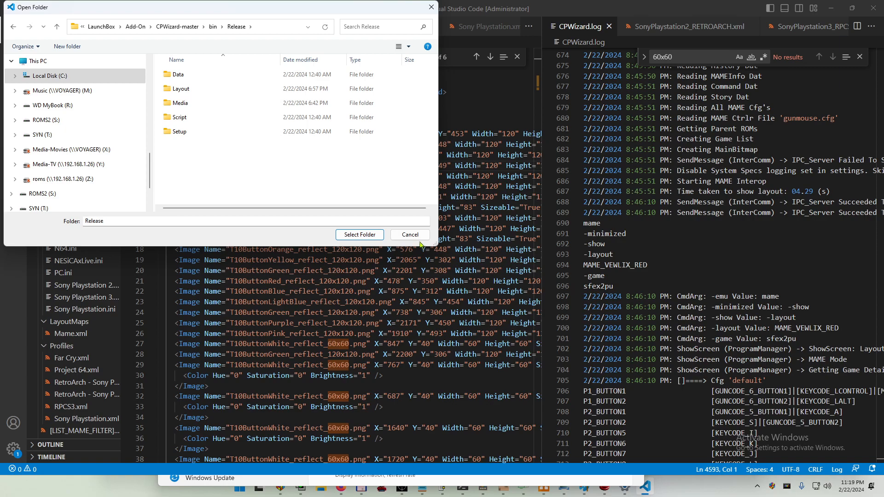
click(360, 235)
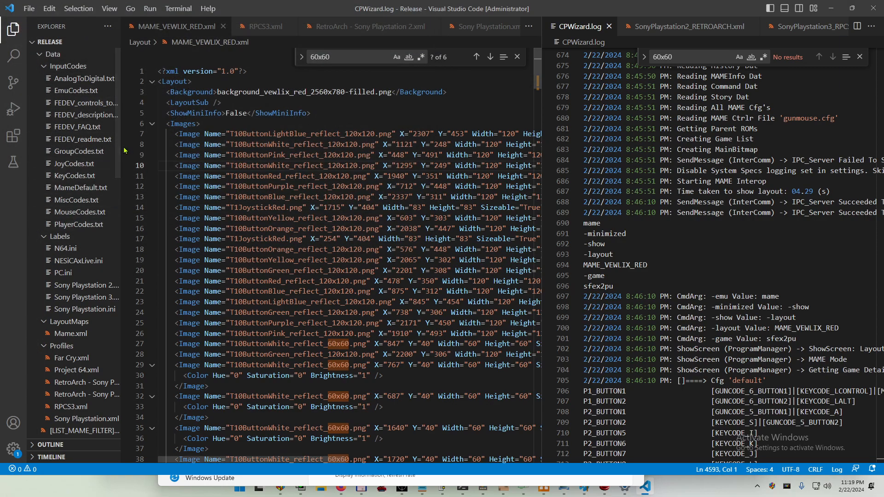
Step: Widen the file explorer and collapse the Data folder so the Layout files are in view
drag(123, 150, 203, 150)
click(38, 65)
click(38, 57)
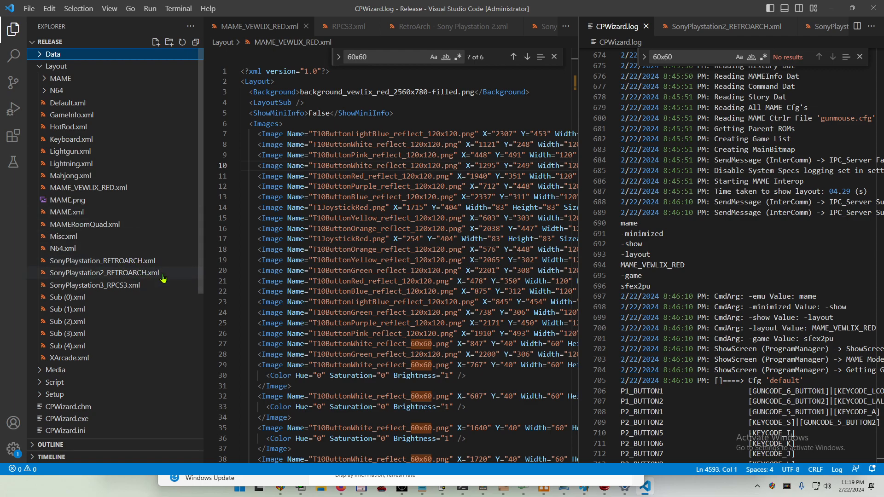
Step: Close all open files in both editor groups
click(201, 266)
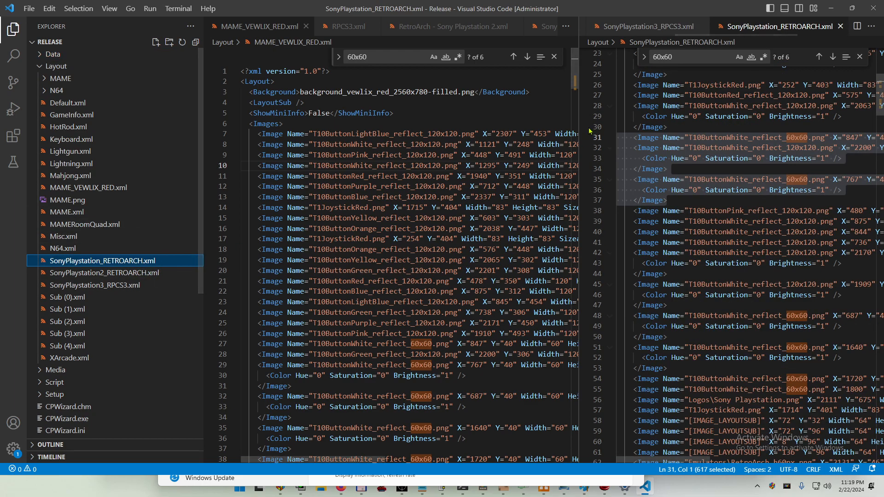
right_click(755, 26)
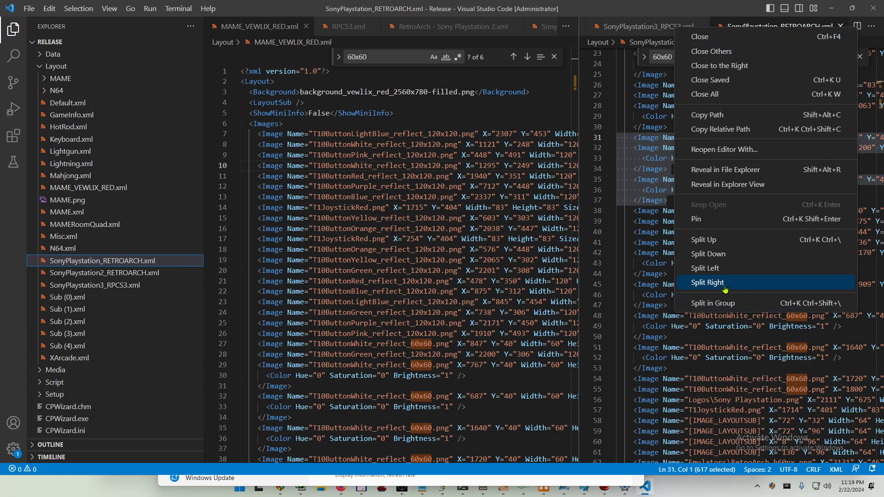
click(729, 345)
click(841, 26)
right_click(746, 35)
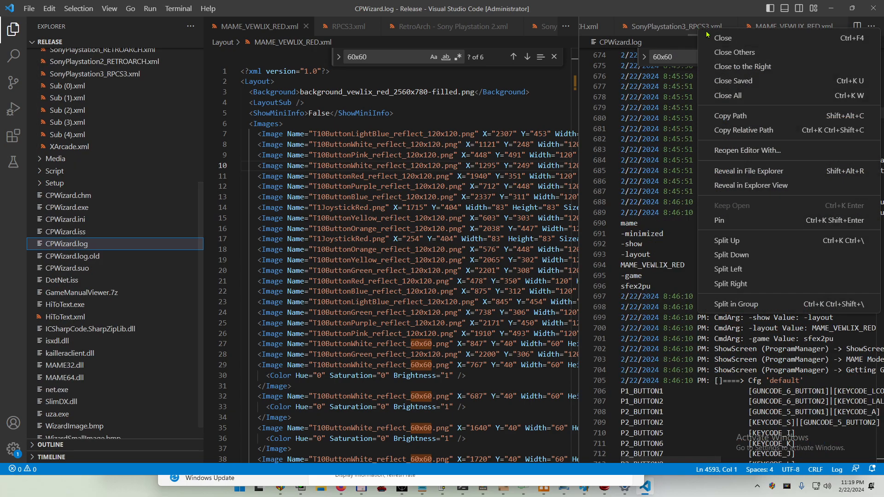
click(755, 92)
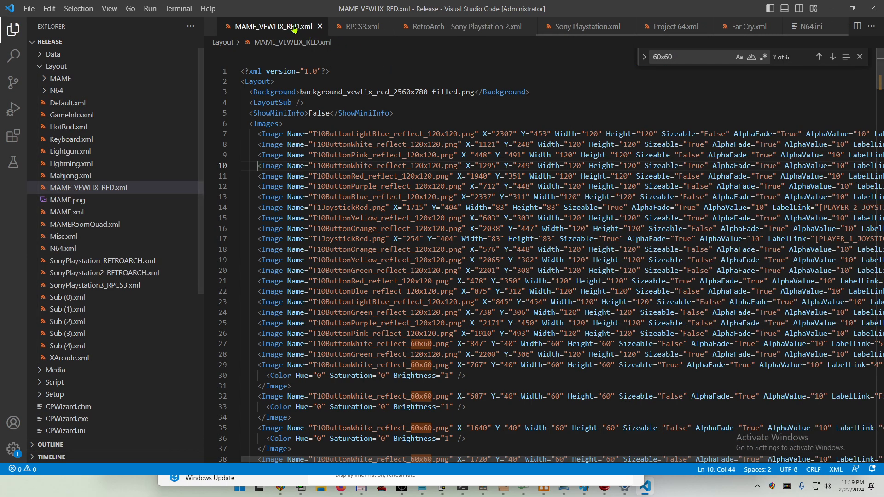
right_click(276, 27)
click(345, 90)
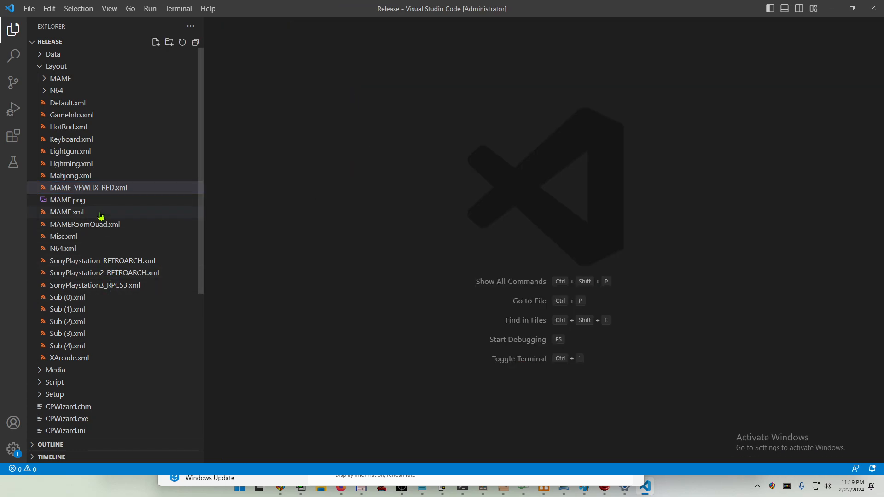
Step: Open SonyPlaystation_RETROARCH.xml and examine its button image entries, including their positions, sizes and colour settings
click(98, 260)
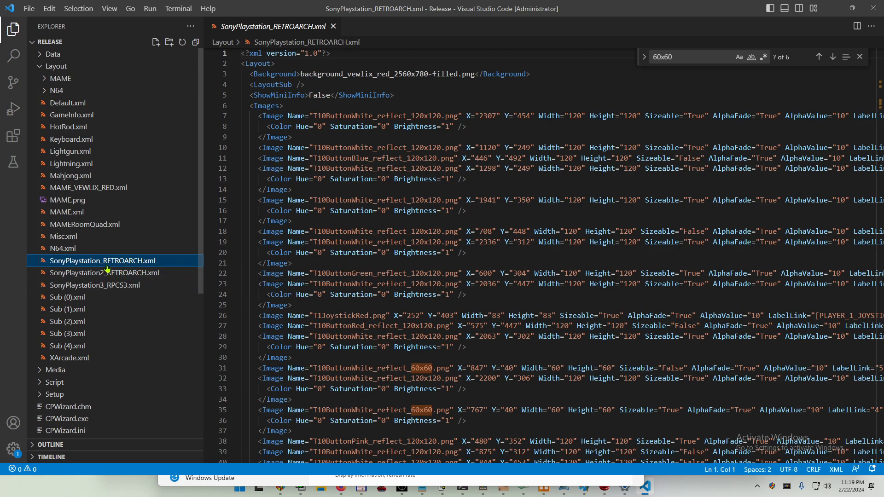
click(390, 168)
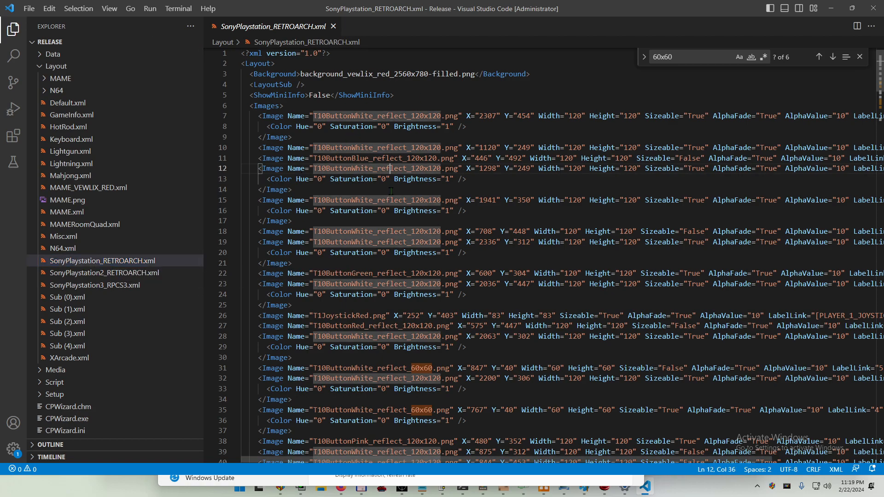
click(625, 488)
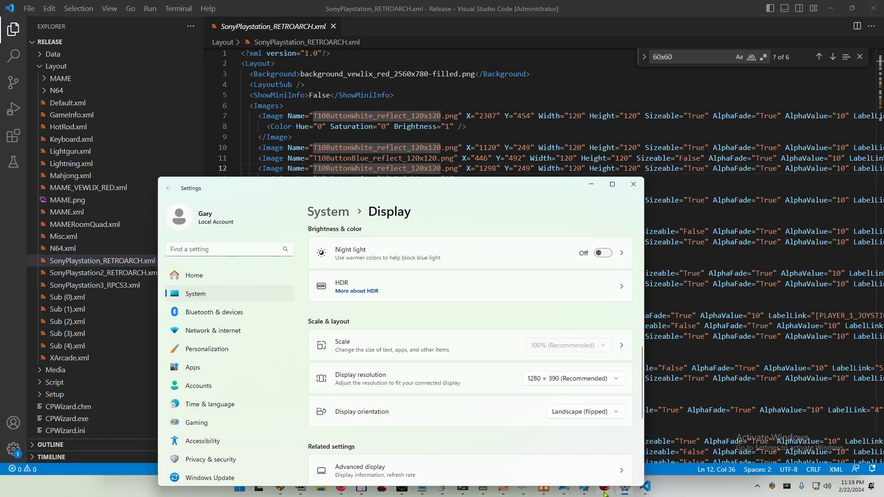
click(604, 489)
click(645, 486)
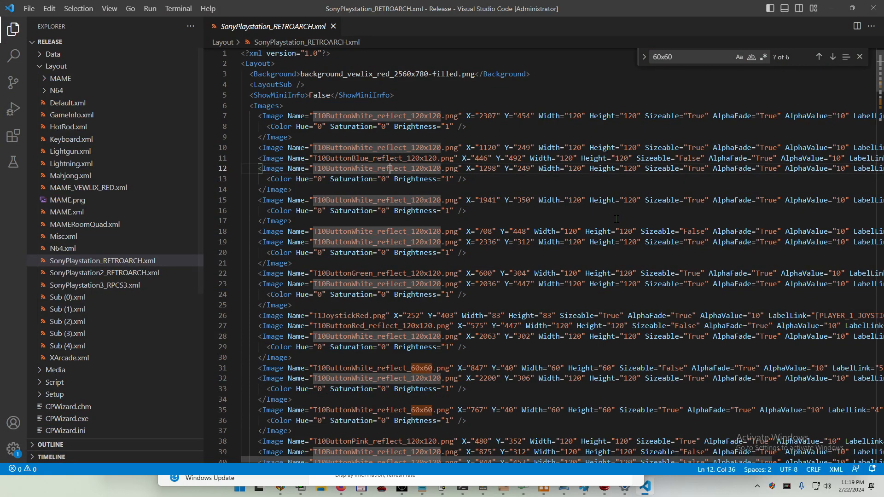
click(622, 220)
scroll(541, 321, down, 3)
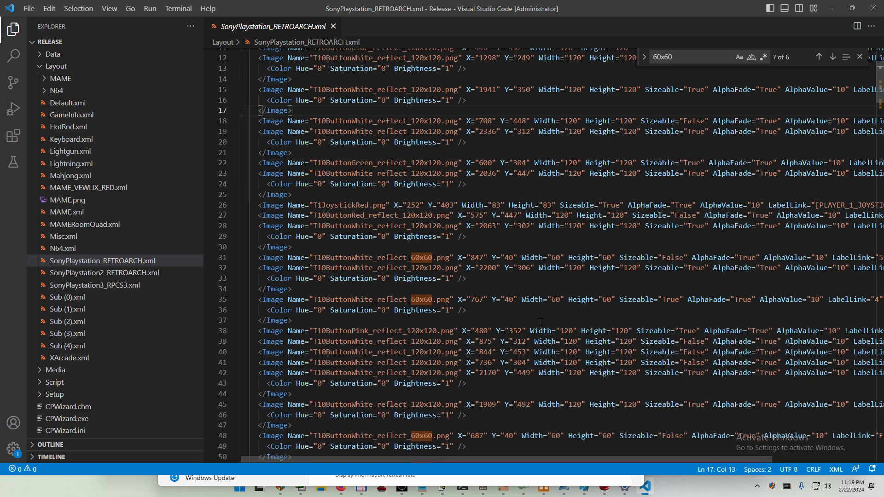
scroll(466, 321, up, 3)
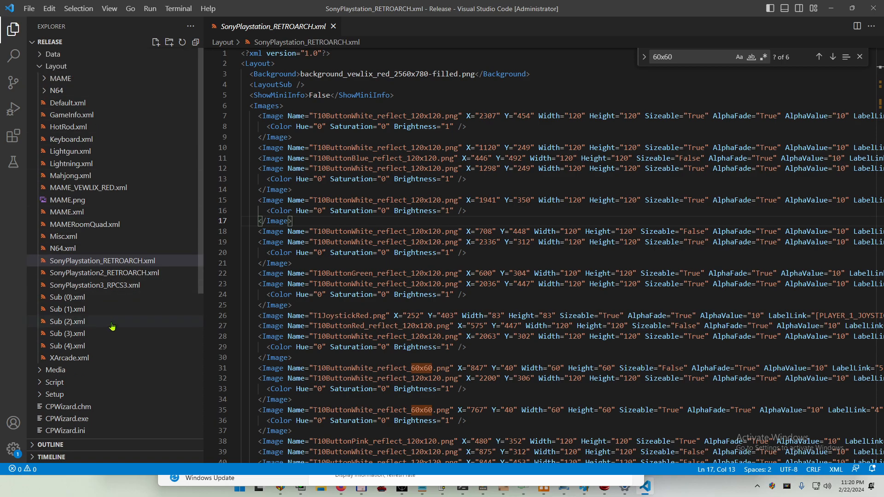
Step: Expand the Data and Labels folders and view the N64.ini and Sony Playstation.ini label files
click(95, 58)
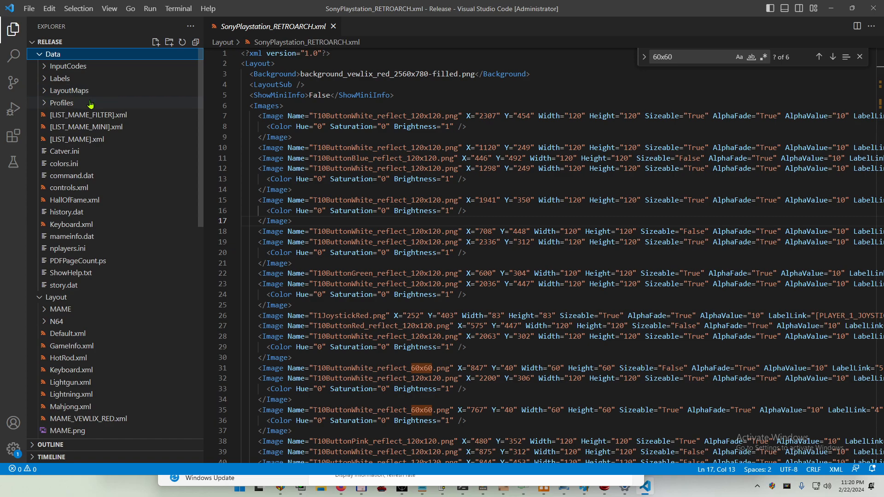
click(94, 82)
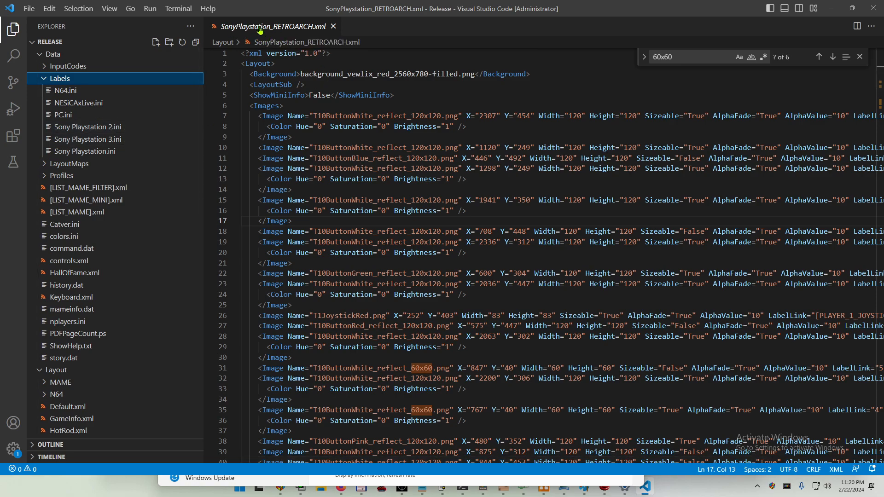
click(97, 92)
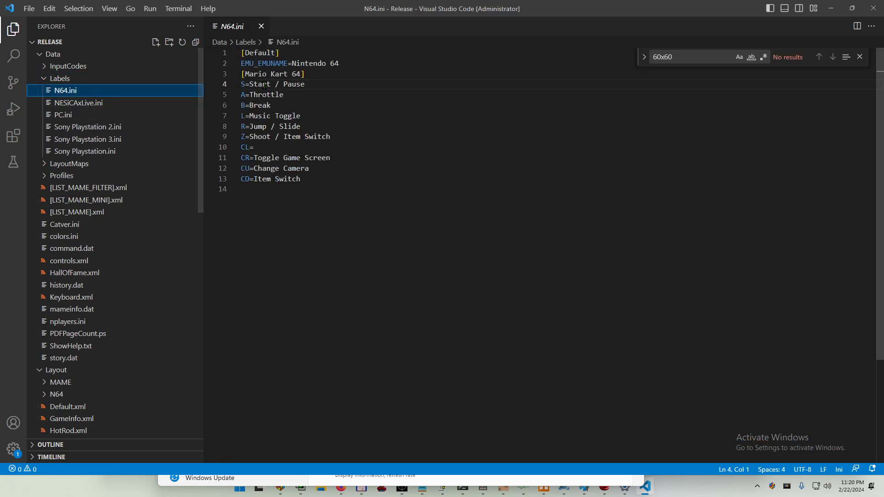
click(122, 153)
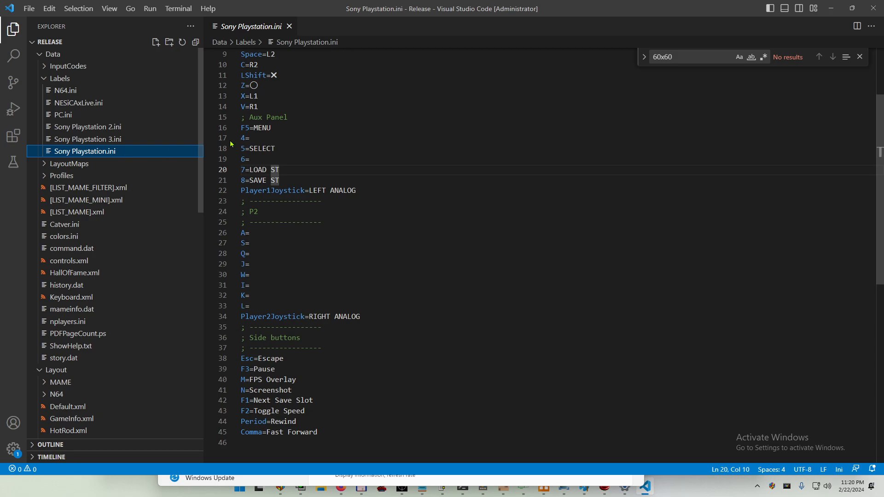
Step: Review the button labels in Sony Playstation.ini, open SonyPlaystation_RETROARCH.xml from the Layout folder, and return to the label file
scroll(322, 219, up, 3)
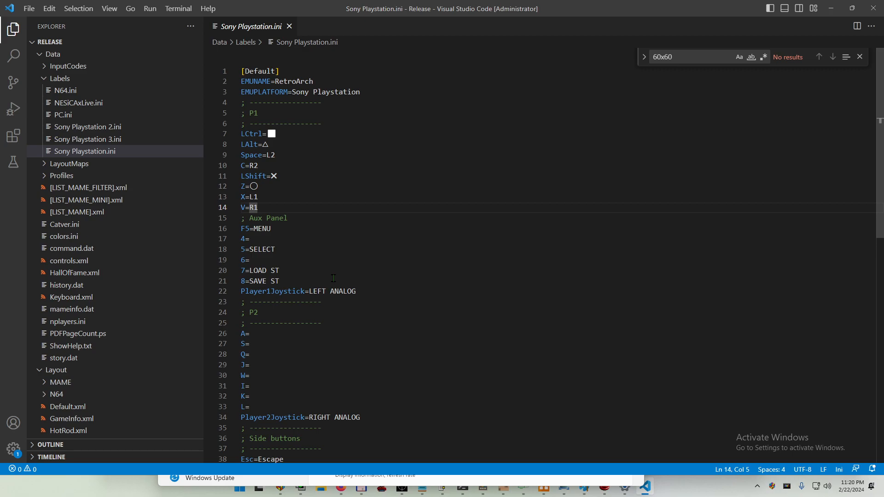
click(352, 154)
scroll(145, 336, down, 8)
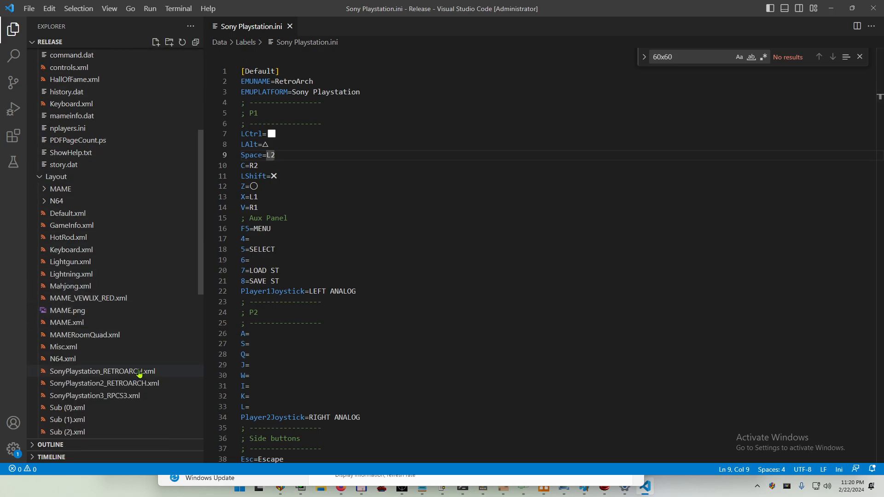
click(139, 371)
click(258, 26)
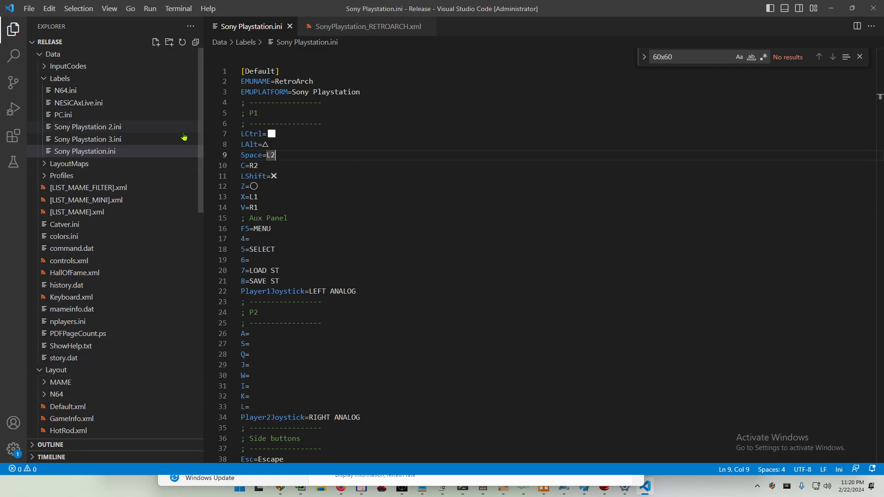
click(597, 253)
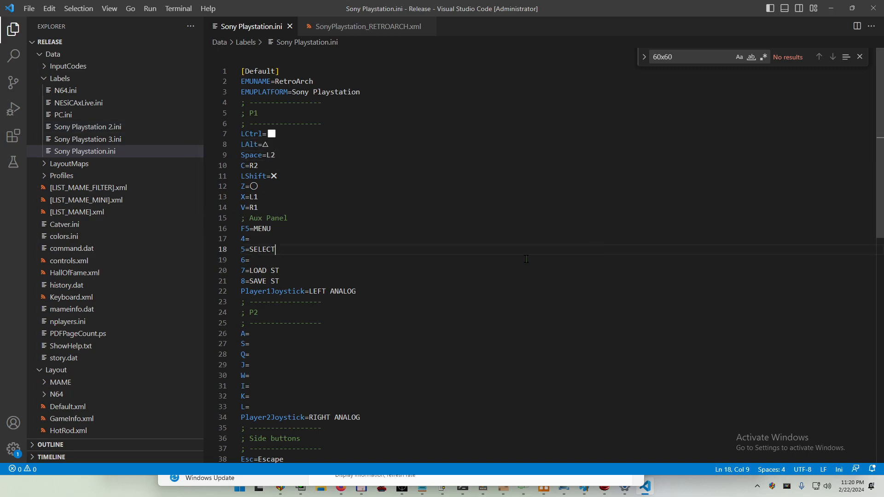
Step: Expand the Profiles folder and view the Project 64.xml and RetroArch - Sony Playstation.xml profiles
click(108, 175)
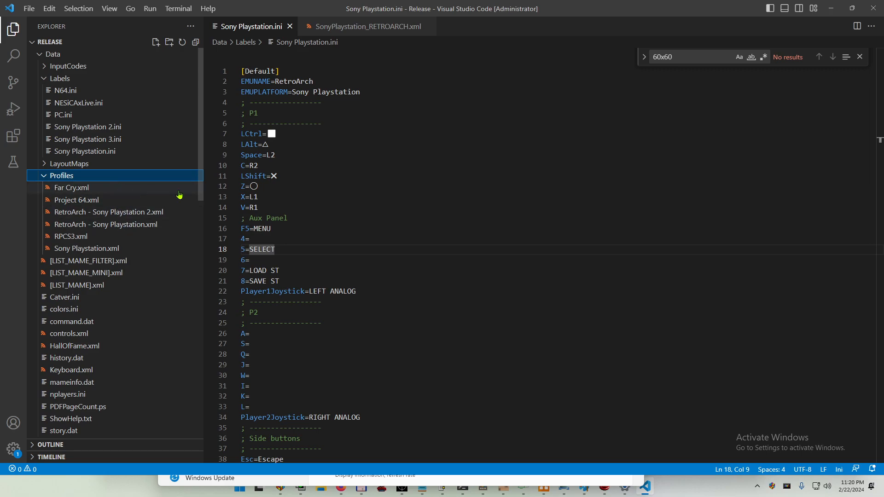
click(305, 156)
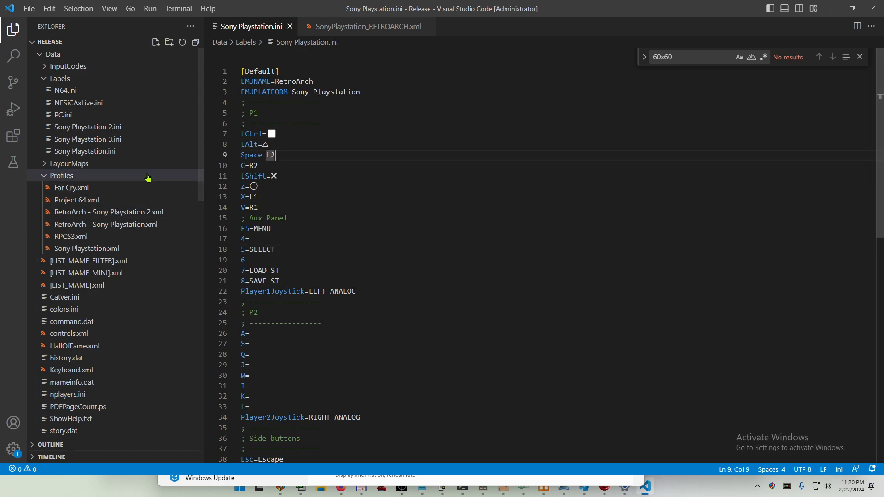
click(111, 203)
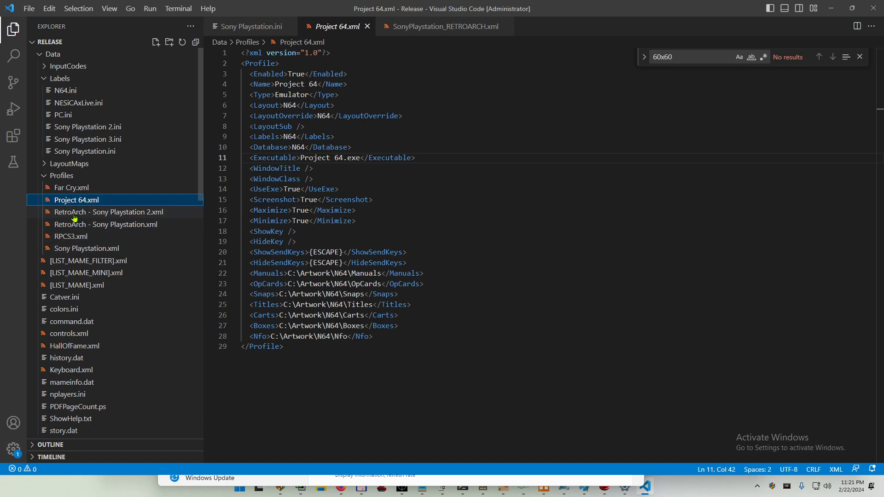
click(131, 226)
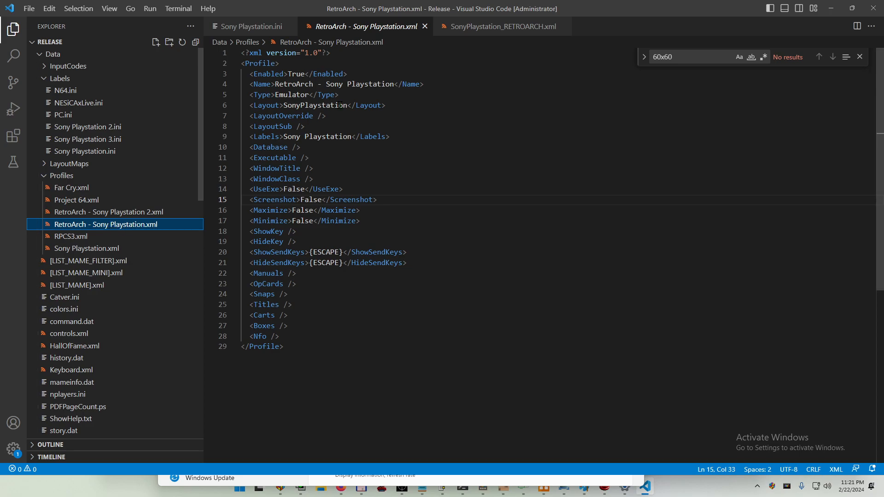
Step: Examine the Layout, LayoutOverride and Labels entries in the RetroArch - Sony Playstation.xml profile
click(364, 147)
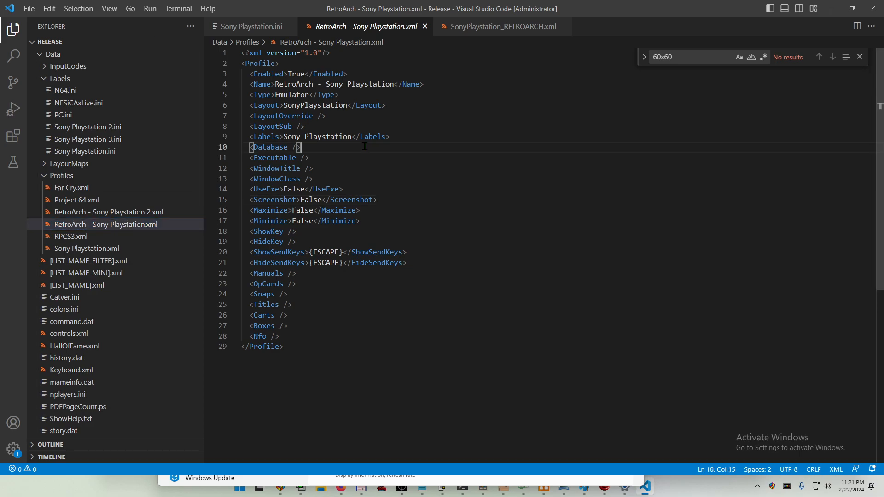
click(329, 136)
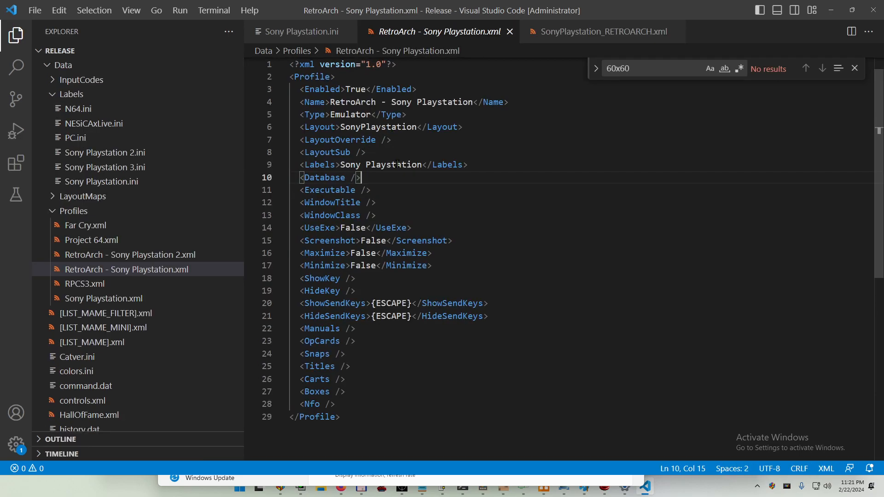
click(401, 144)
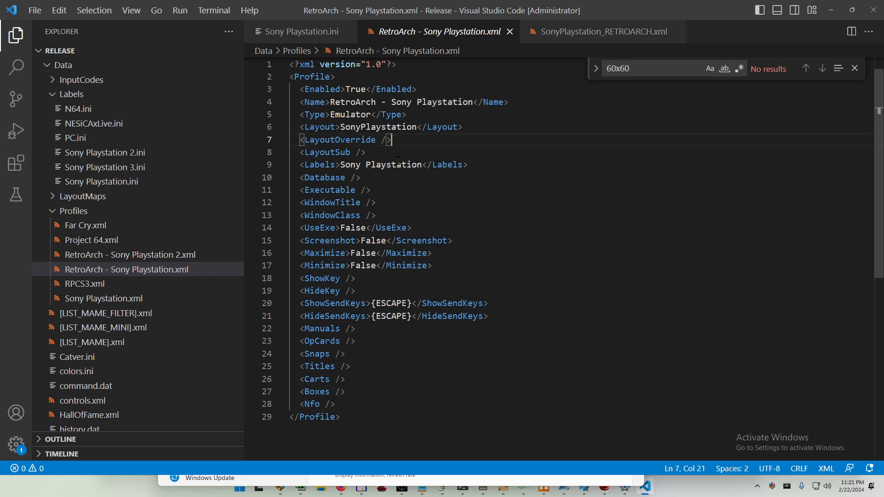
triple_click(326, 129)
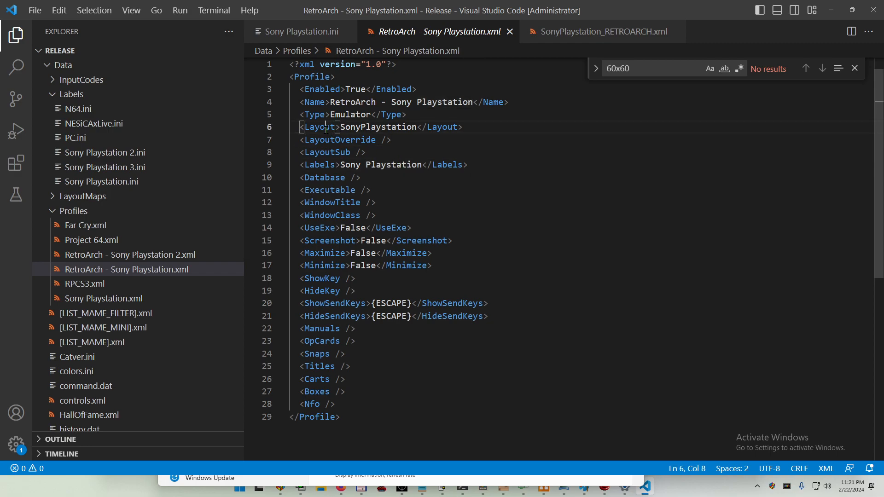
click(335, 141)
double_click(319, 127)
double_click(339, 140)
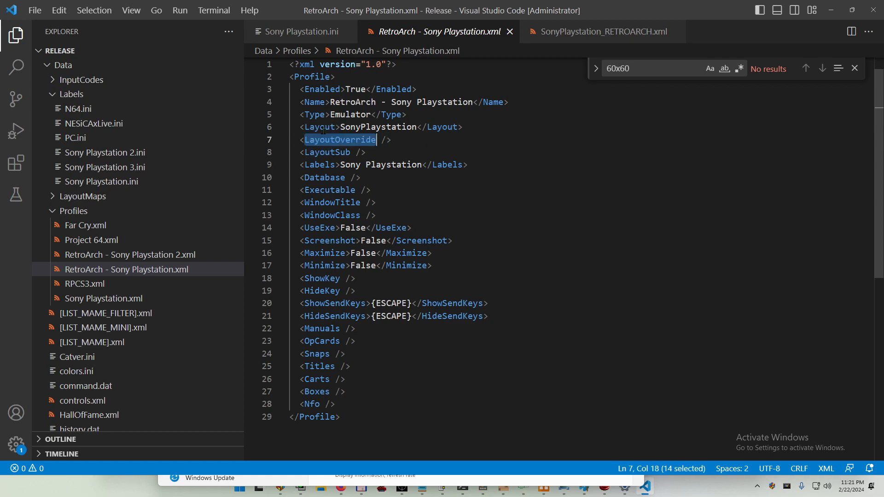
triple_click(323, 128)
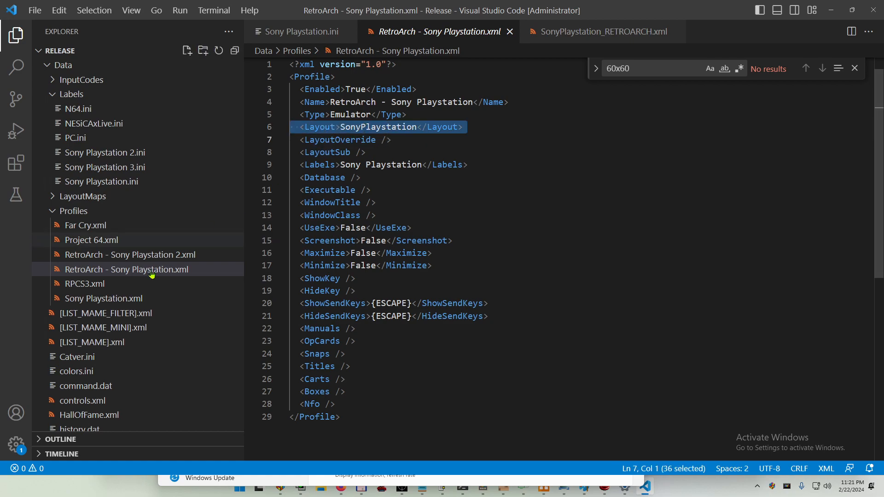
Step: Compare the profile's Layout value with the PlayStation layout file names in the Layout folder
scroll(165, 302, down, 10)
scroll(165, 302, up, 2)
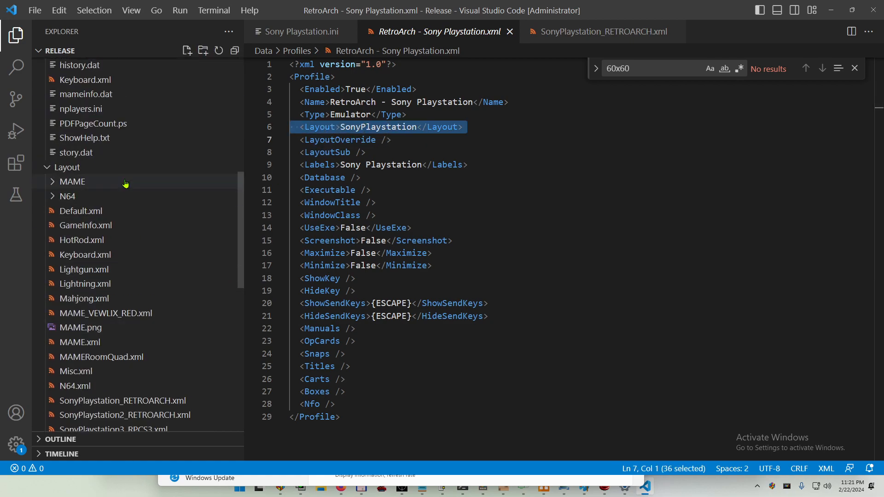
scroll(178, 344, down, 2)
scroll(180, 350, up, 1)
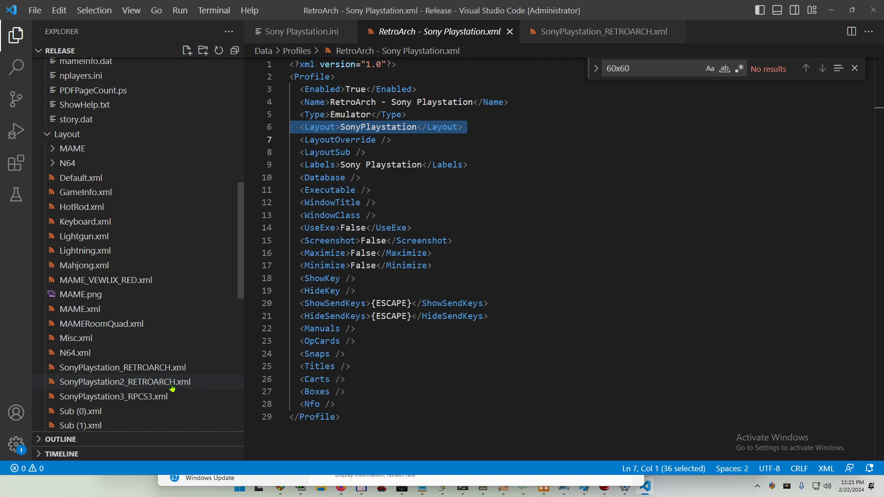
click(391, 138)
double_click(391, 127)
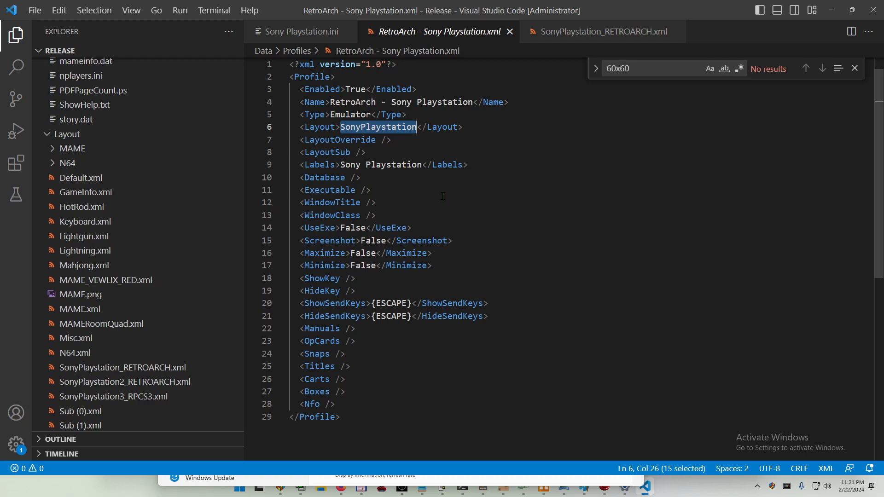
scroll(221, 304, down, 1)
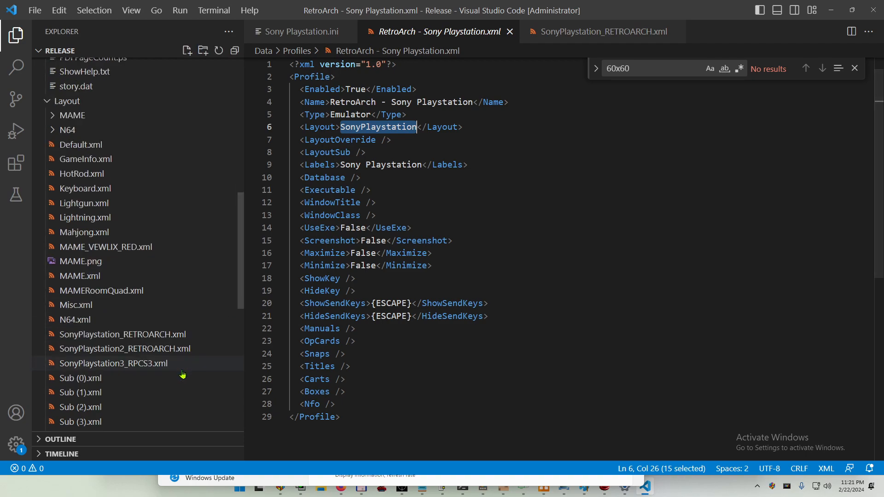
click(392, 127)
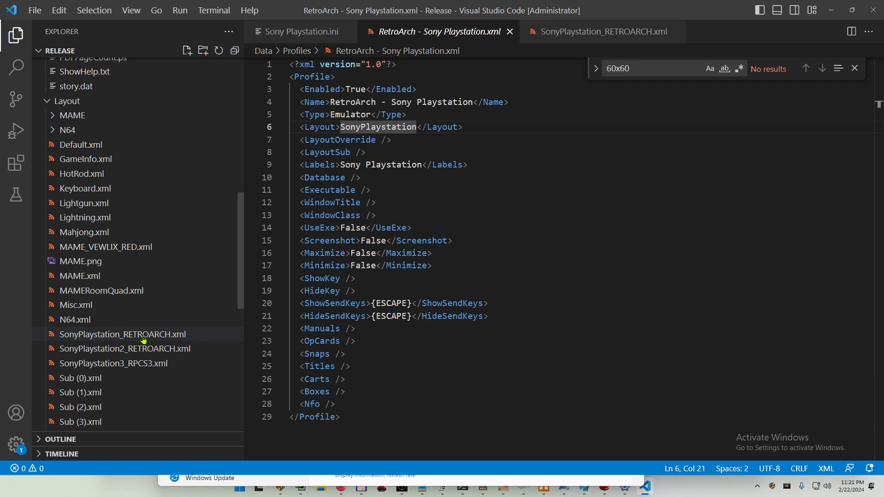
click(417, 164)
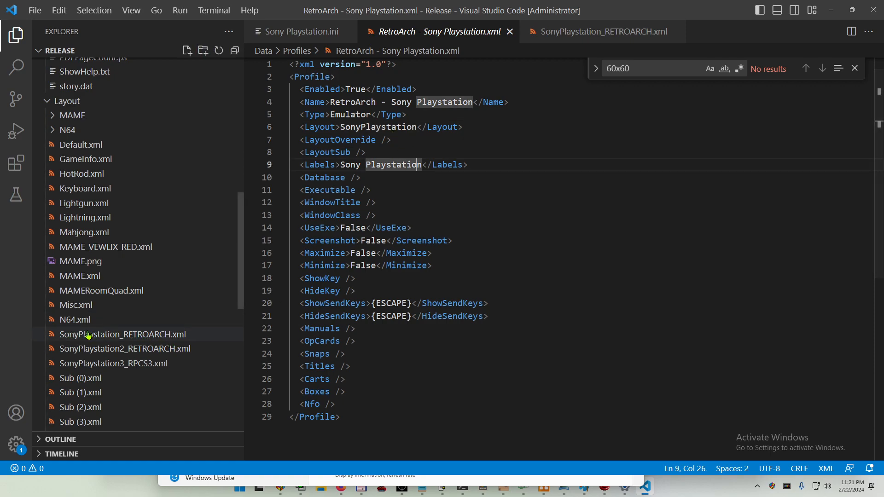
double_click(394, 127)
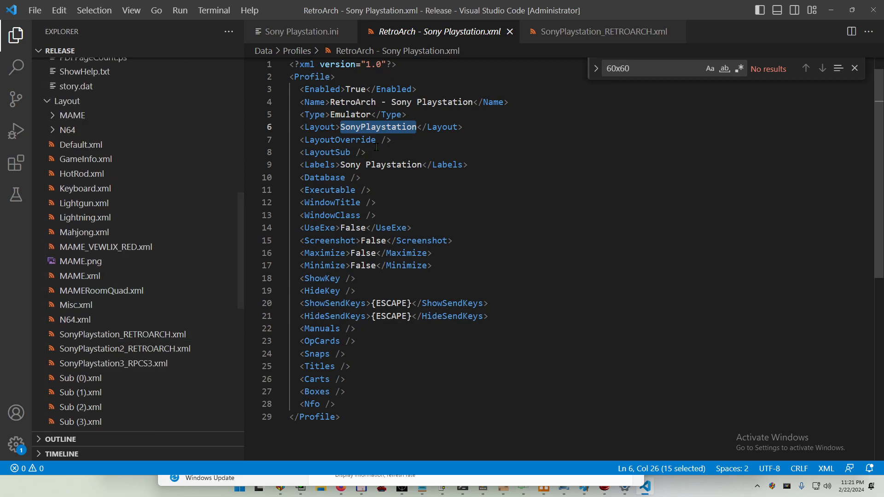
scroll(182, 331, down, 1)
Step: Append _RETROARCH to the profile's Layout value so it reads SonyPlaystation_RETROARCH
click(419, 145)
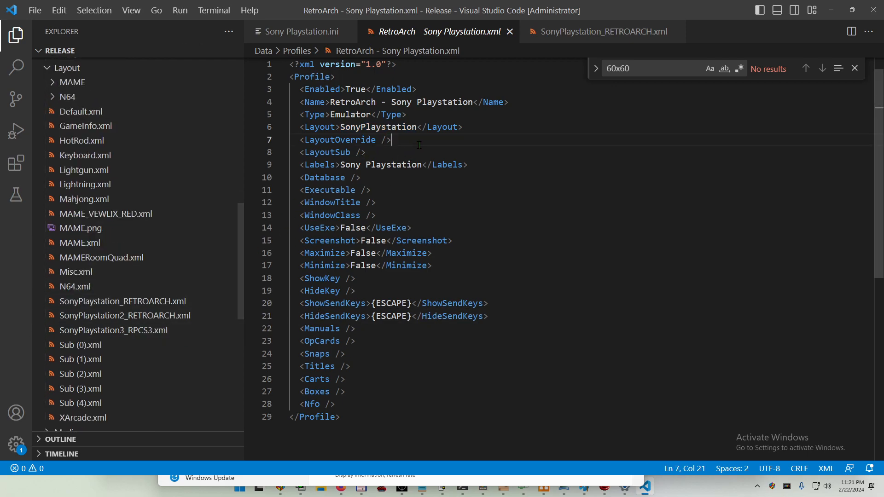
click(419, 128)
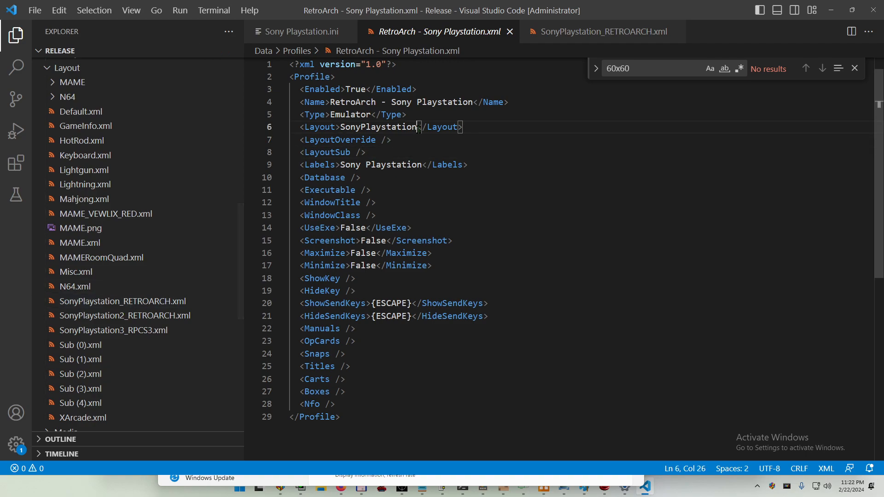
text(_RETROA)
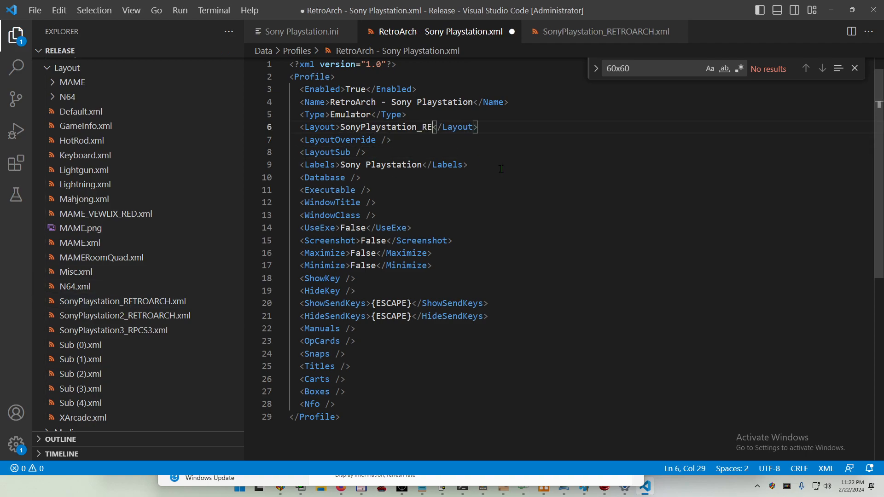
text(RCH)
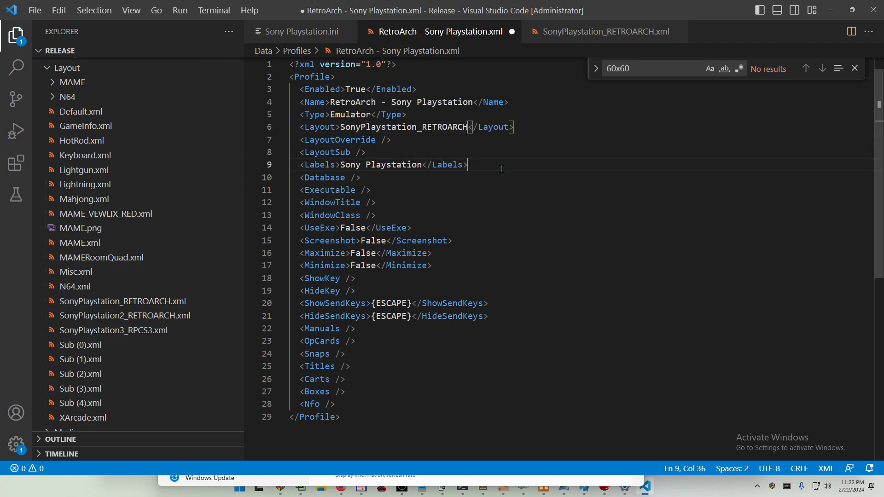
double_click(433, 126)
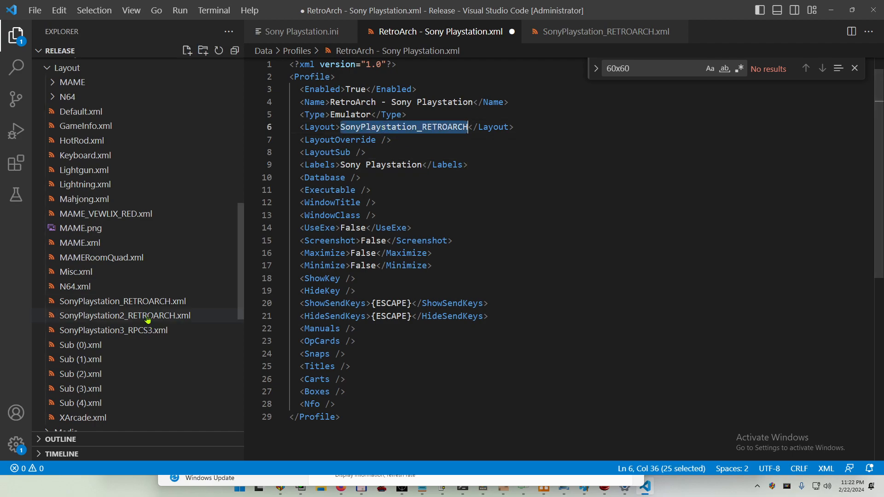
click(366, 151)
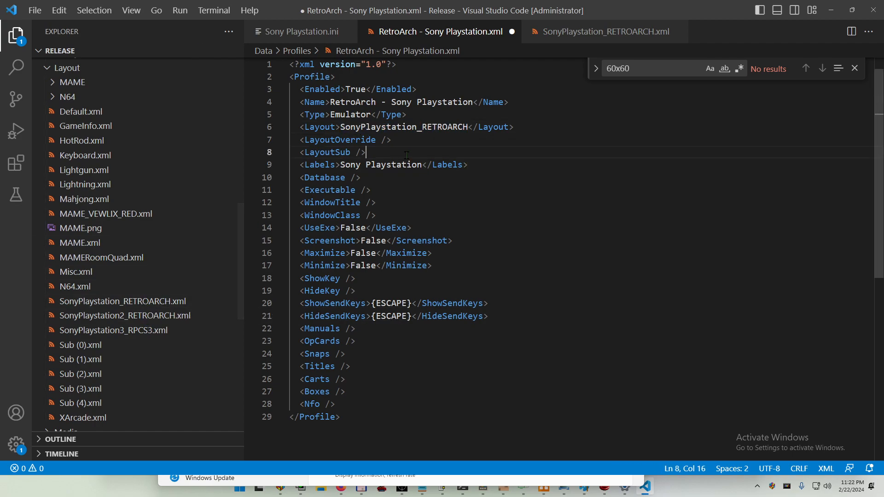
Step: Compare the profile's Labels value with the label file names in the Labels folder
double_click(393, 164)
double_click(320, 165)
drag(337, 165, 423, 164)
scroll(167, 290, up, 15)
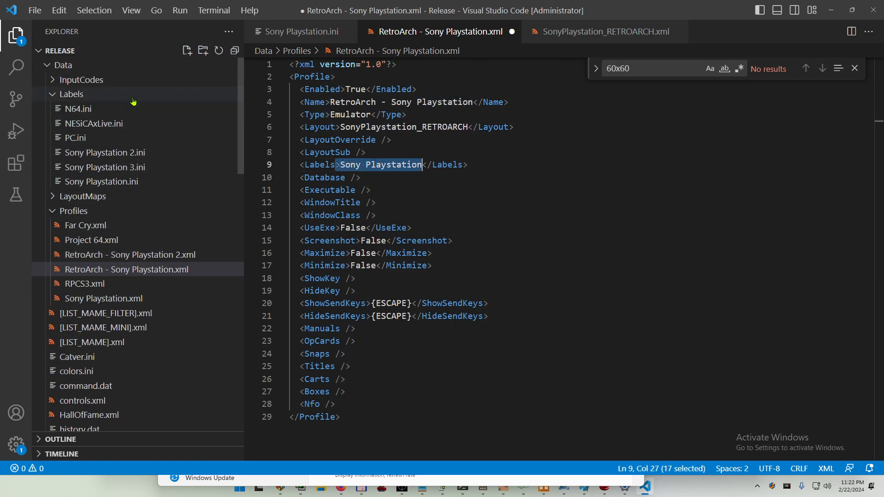
click(368, 180)
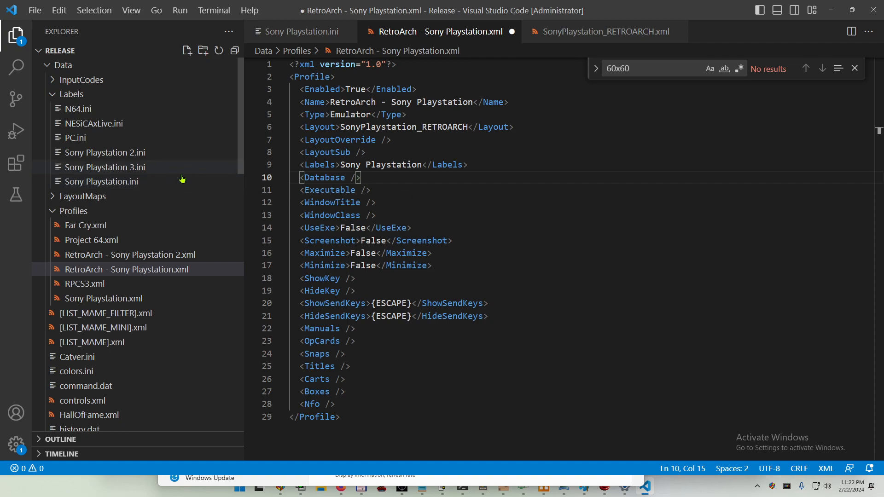
click(345, 165)
drag(341, 164, 432, 165)
Step: Examine the profile's Database and Executable entries and its UseExe, Screenshot, Maximize and Minimize settings
click(405, 178)
click(385, 190)
click(315, 178)
click(399, 189)
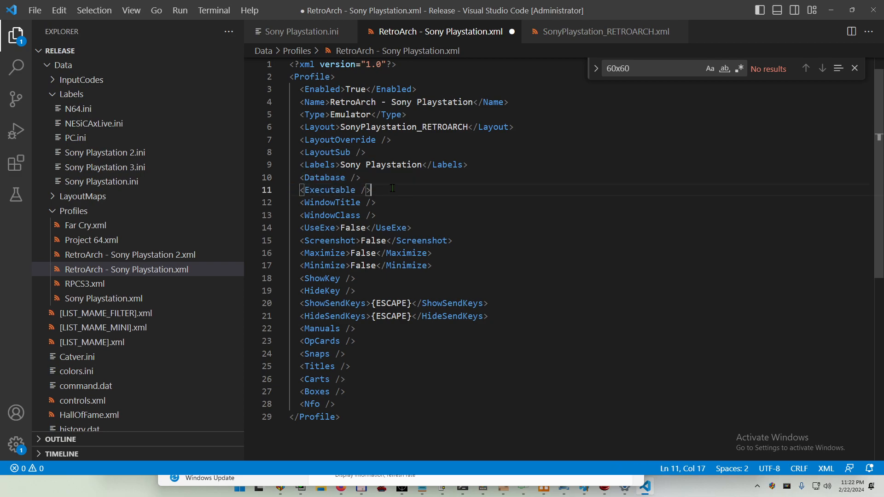
click(351, 228)
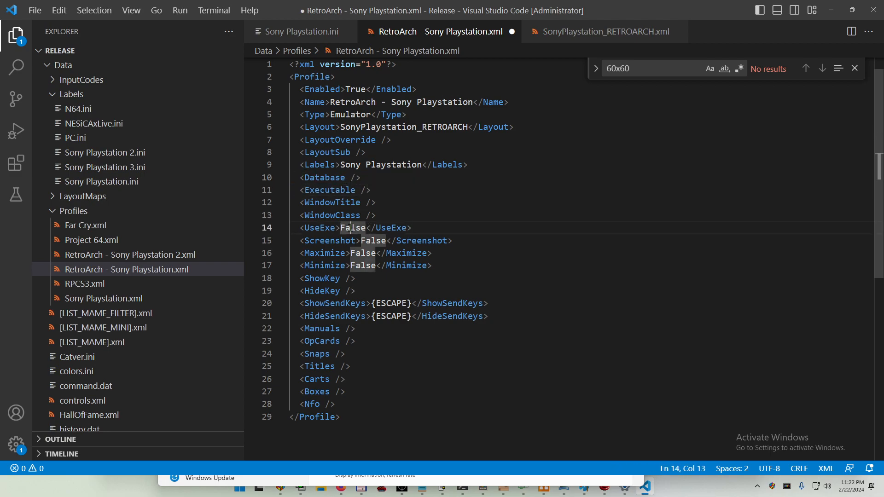
drag(315, 229, 432, 269)
click(432, 270)
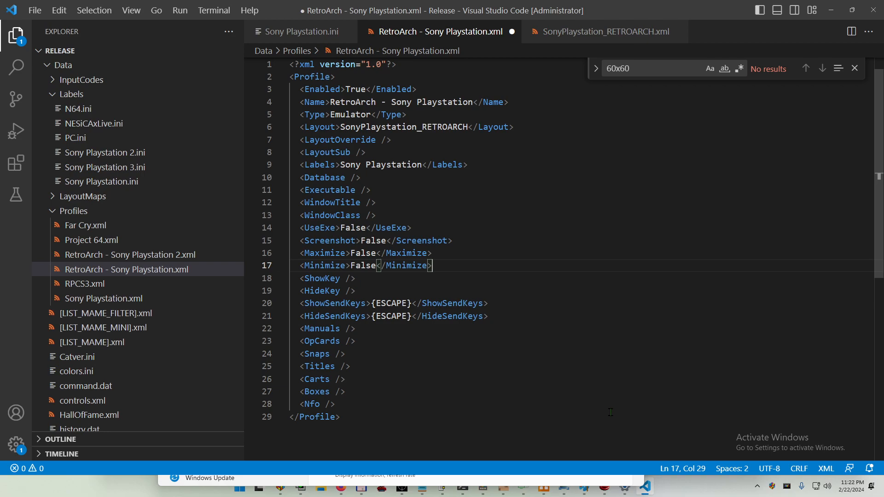
key(Down)
key(Up)
key(Up)
key(Up)
key(Up)
key(Up)
key(Up)
Step: Highlight the profile's Name value and look through the Labels, Profiles and Layout files in the file explorer
click(399, 139)
drag(330, 102, 473, 103)
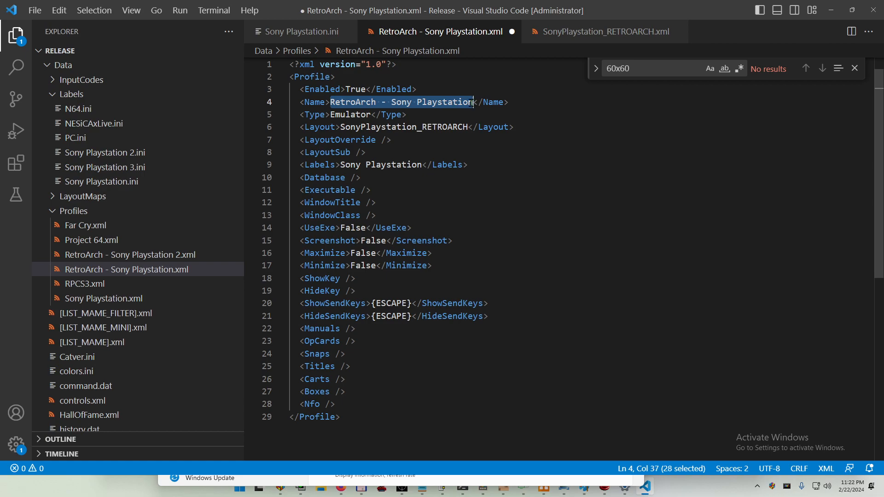
scroll(175, 332, down, 14)
scroll(175, 327, up, 8)
scroll(174, 319, up, 8)
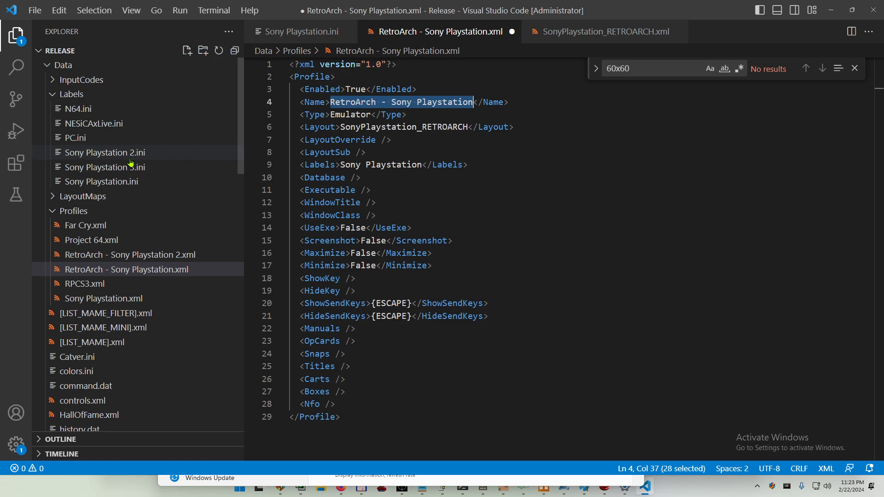
scroll(167, 313, down, 3)
scroll(171, 309, up, 2)
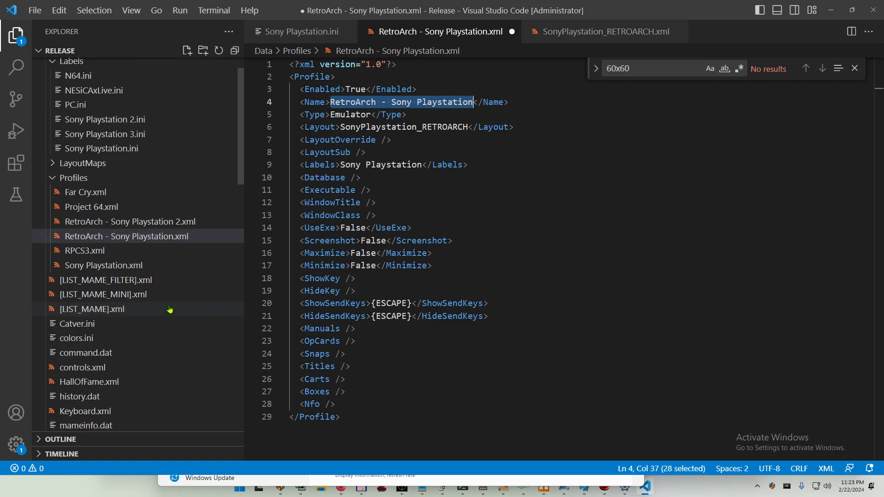
Step: Highlight the profile's Name and Labels values, and save RetroArch - Sony Playstation.xml
click(362, 102)
drag(330, 103, 472, 104)
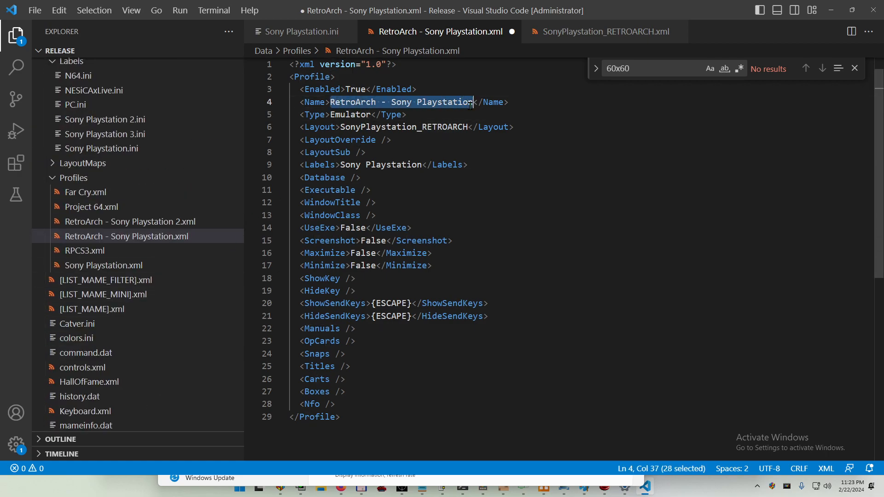
drag(340, 165, 423, 168)
scroll(231, 193, up, 1)
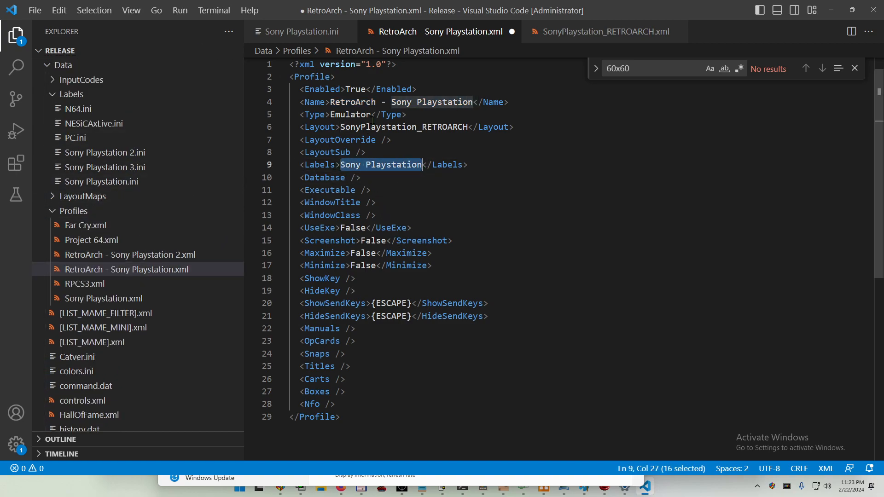
click(407, 187)
key(ctrl+s)
click(456, 165)
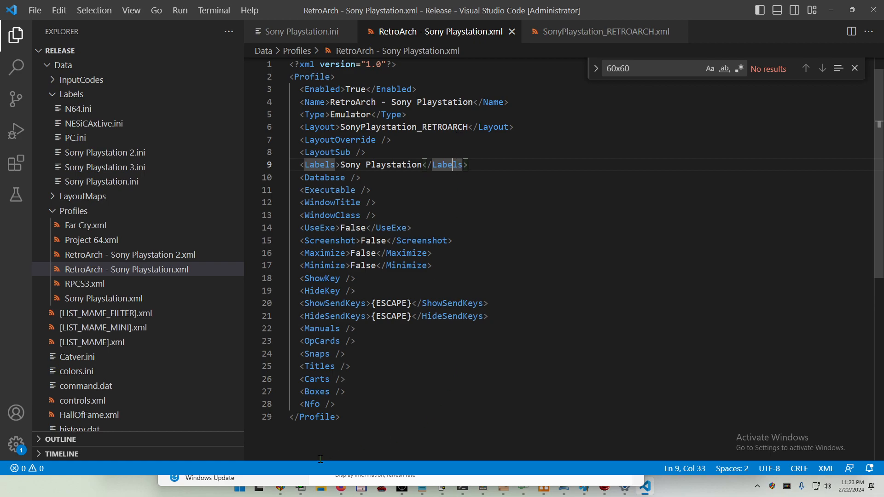
Step: Switch to CPWizard and open its options to view the list of emulator profiles
click(604, 488)
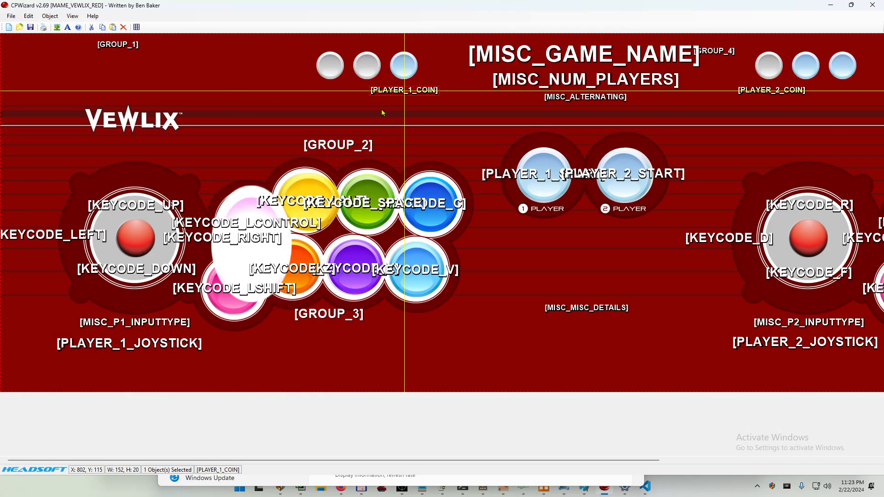
click(32, 17)
click(33, 18)
click(34, 19)
click(48, 69)
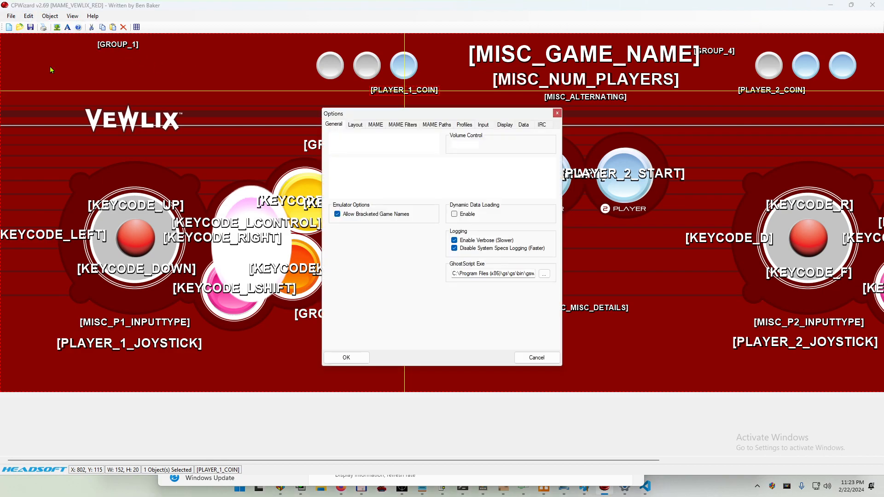
click(469, 125)
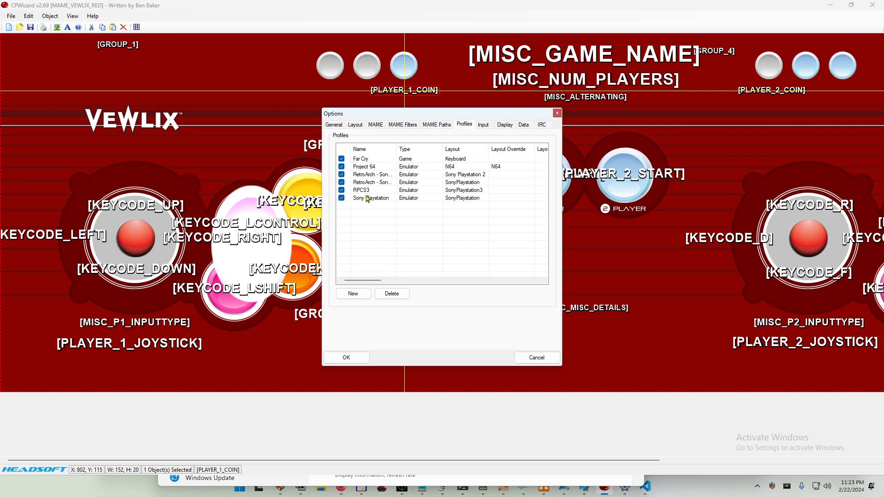
Step: Compare the RetroArch - Sony Playstation profile XML in Visual Studio Code with the profile columns in CPWizard's options
click(645, 486)
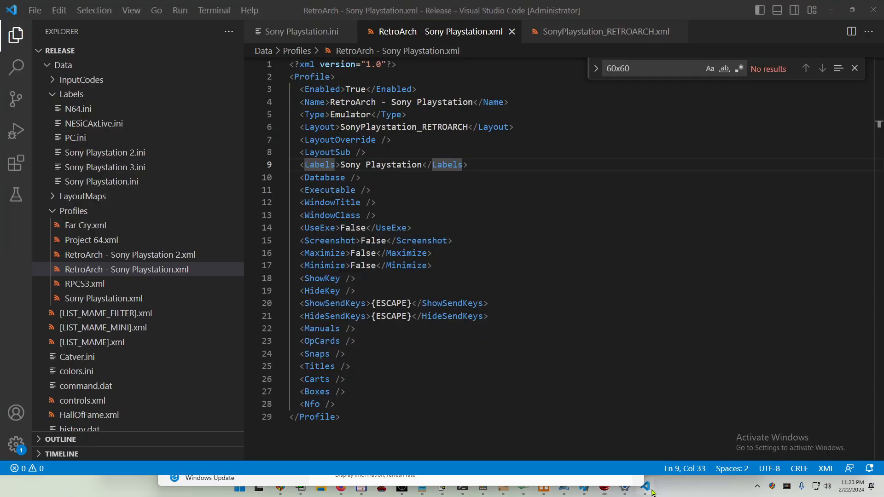
click(333, 90)
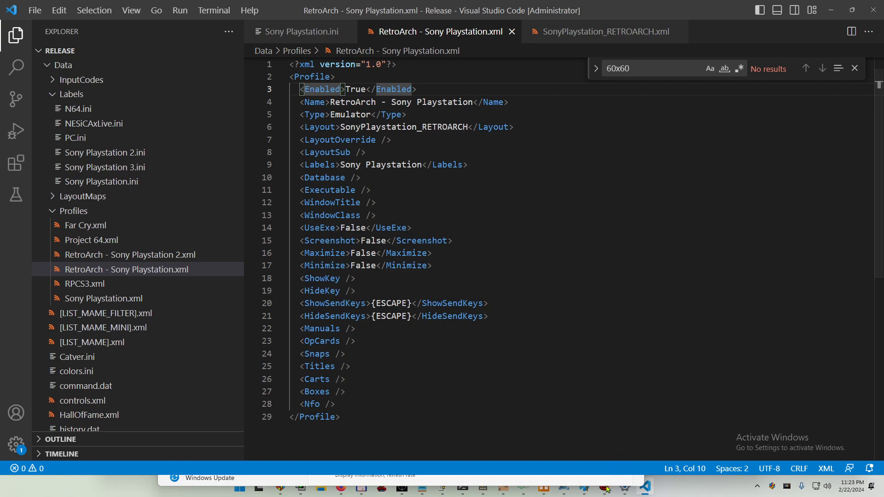
click(620, 477)
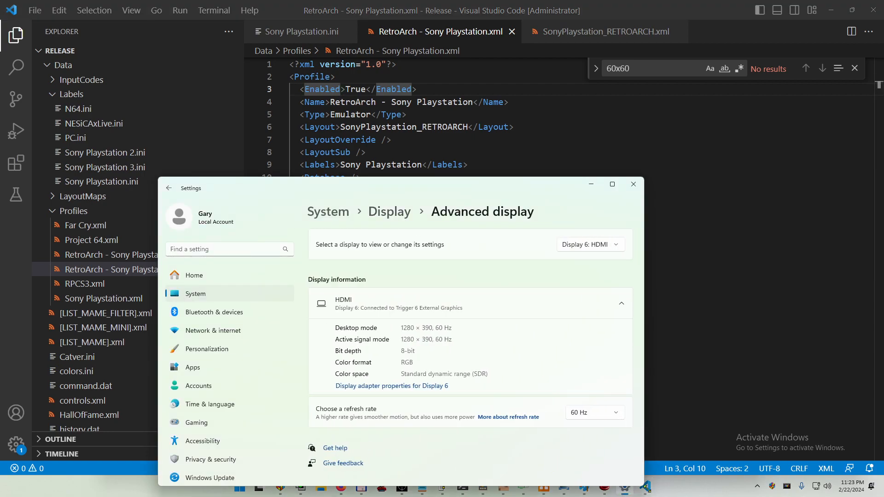
click(605, 487)
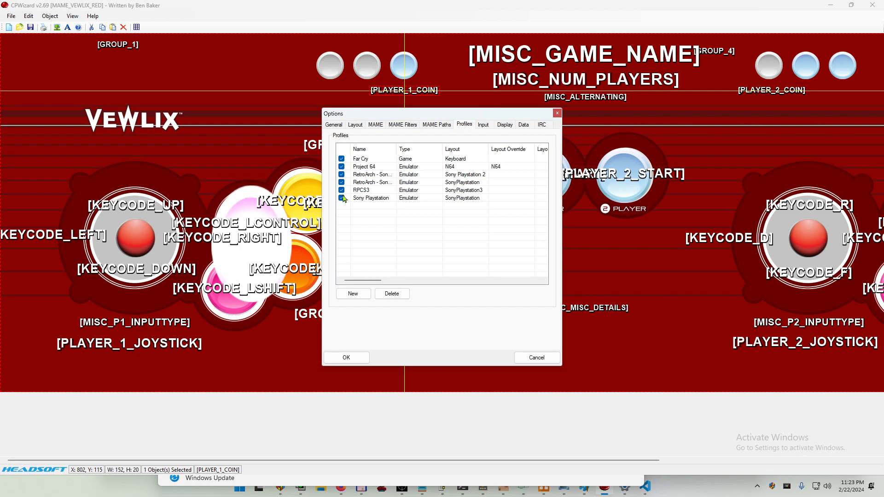
mouse_move(364, 280)
mouse_down()
mouse_move(442, 282)
mouse_move(462, 292)
mouse_move(534, 280)
mouse_move(387, 267)
mouse_move(410, 278)
mouse_move(359, 284)
mouse_up()
Step: Look through the input, display, MAME, layout and general options, return to the profiles, and close the options
click(483, 125)
click(505, 125)
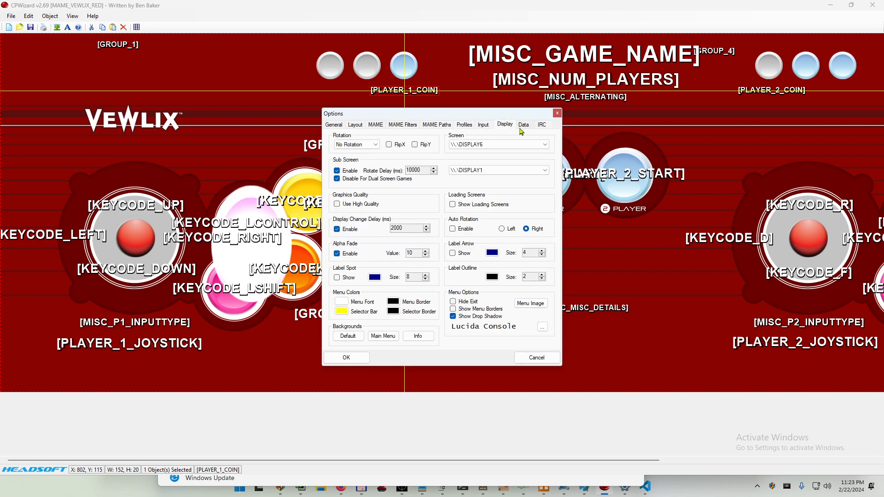
click(444, 128)
click(415, 127)
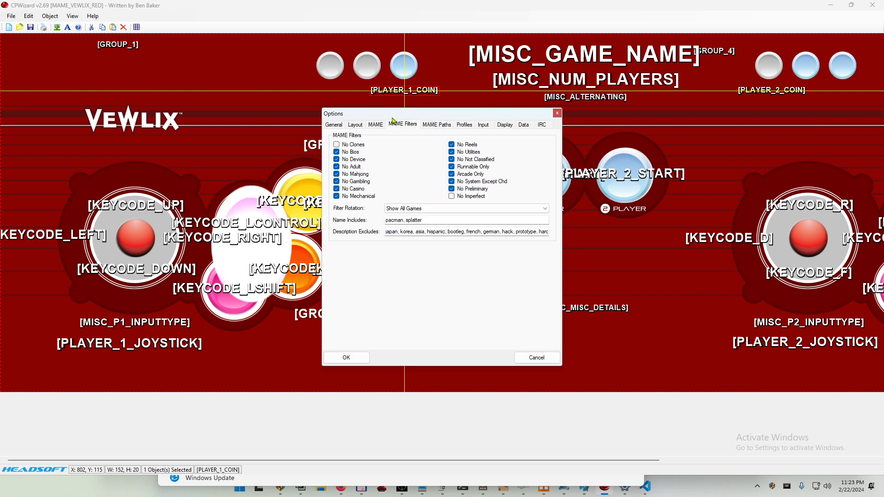
click(355, 125)
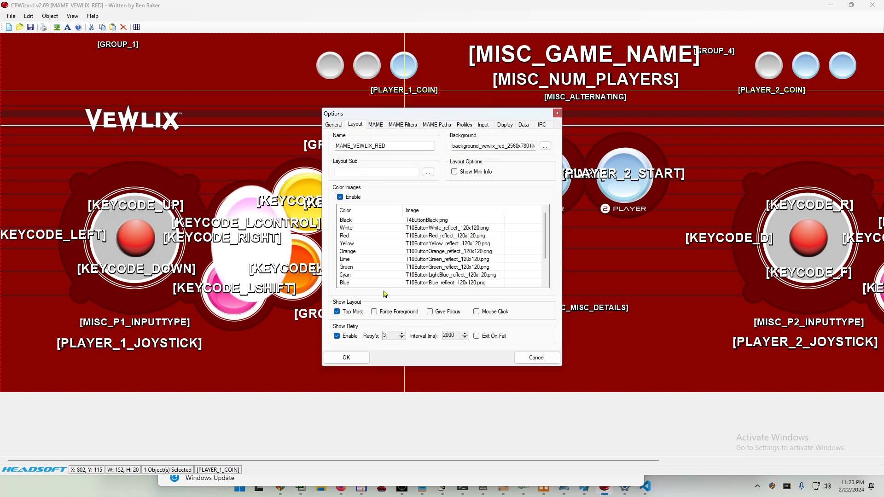
click(334, 128)
click(376, 128)
click(429, 127)
click(468, 125)
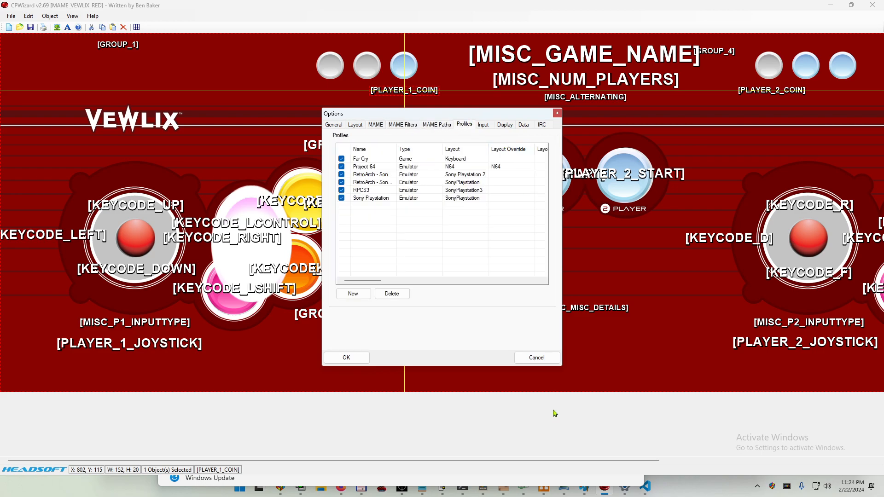
mouse_move(463, 493)
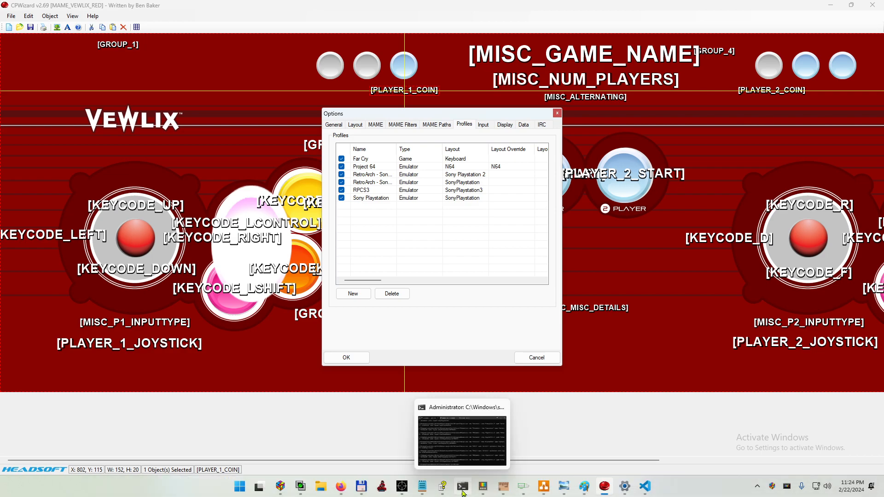
click(557, 113)
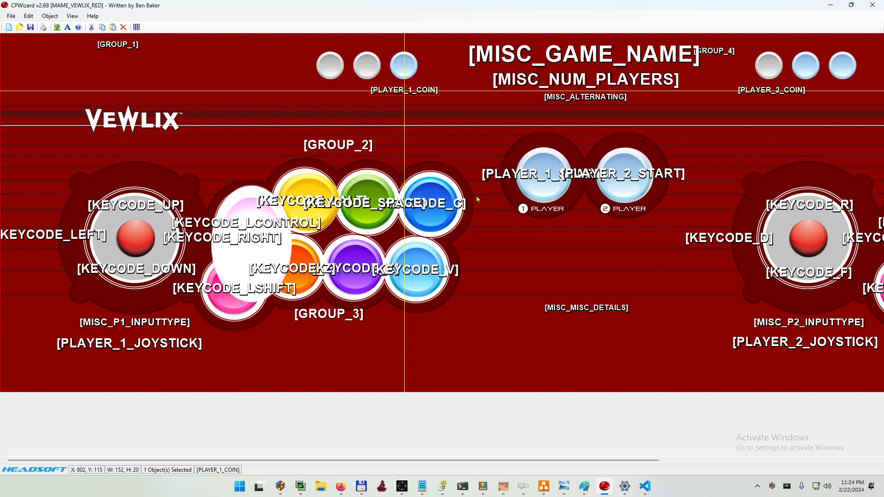
Step: Open the game preview list, enlarge it to look through the MAME games, and close it
key(F5)
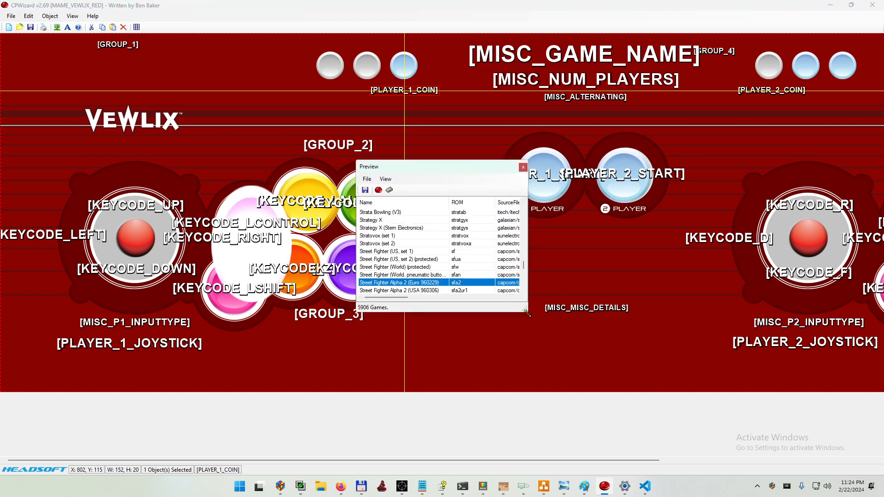
drag(526, 312, 716, 381)
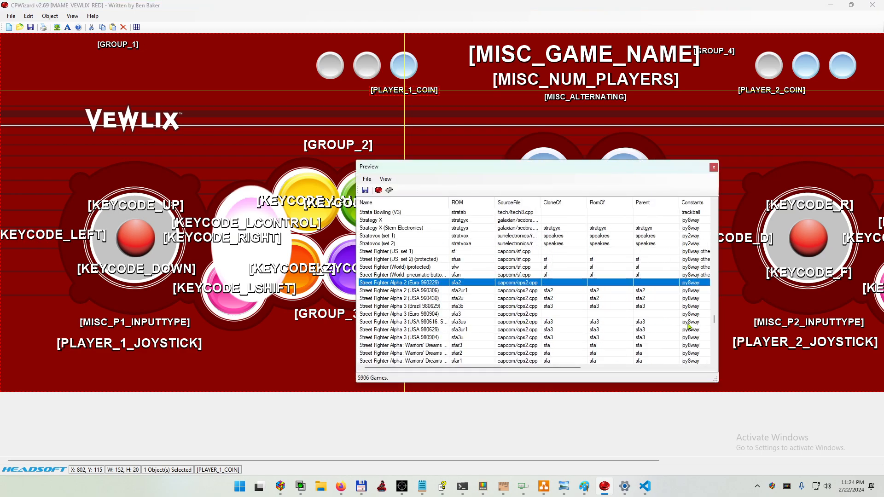
drag(714, 320, 713, 296)
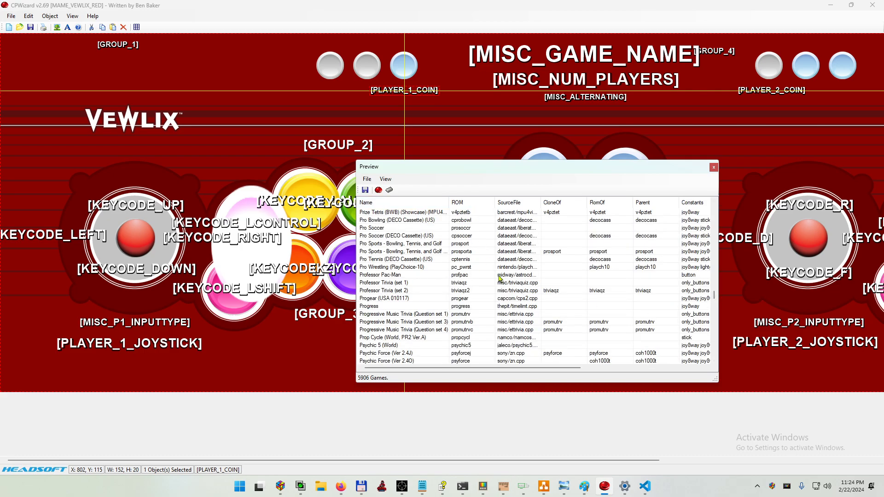
click(708, 169)
Step: Switch to the terminal and rerun the CPWizard command for "RetroArch - Sony Playstation" with layout SonyPlaystation_RETROARCH
click(469, 481)
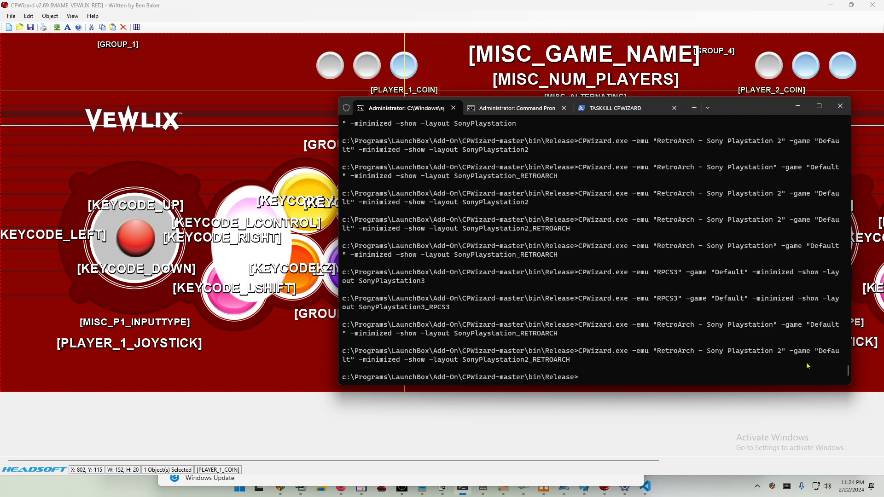
ctrl+scroll(804, 365, up, 2)
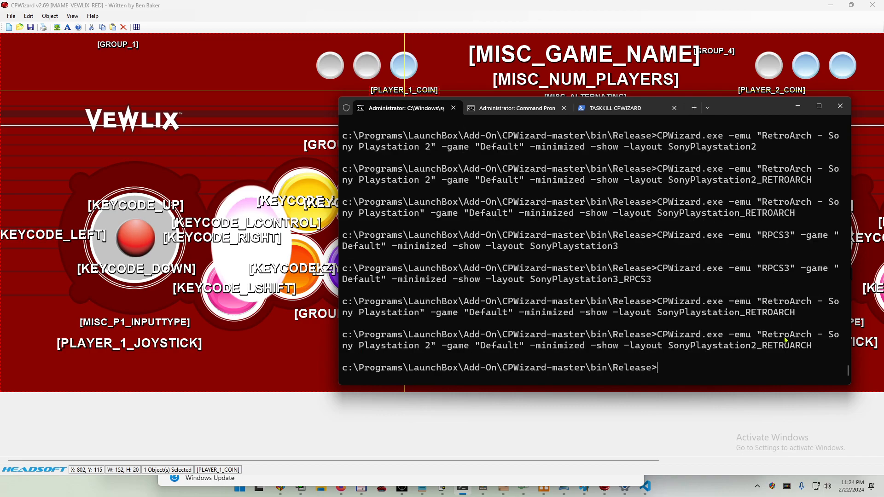
key(Up)
key(Up)
key(Return)
Step: Clear the terminal screen with the cls command
text(CLEAR)
key(BackSpace)
key(BackSpace)
key(BackSpace)
key(BackSpace)
key(BackSpace)
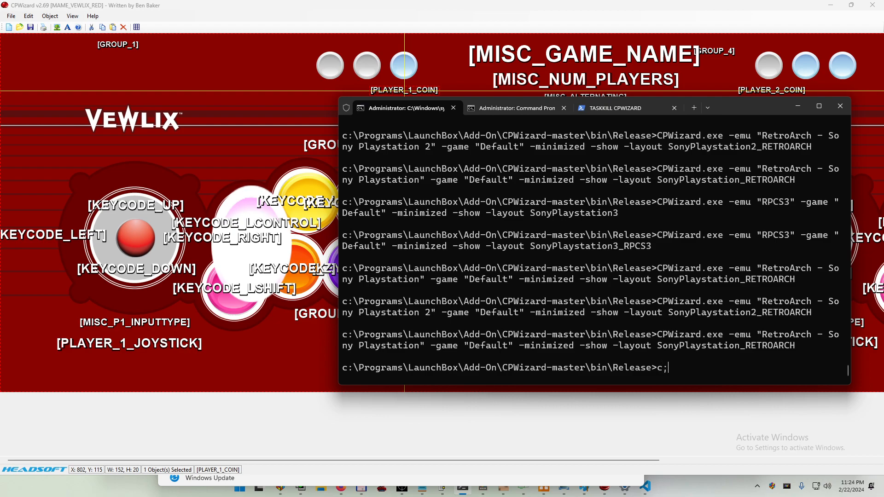
text(clr)
key(Return)
text(cls)
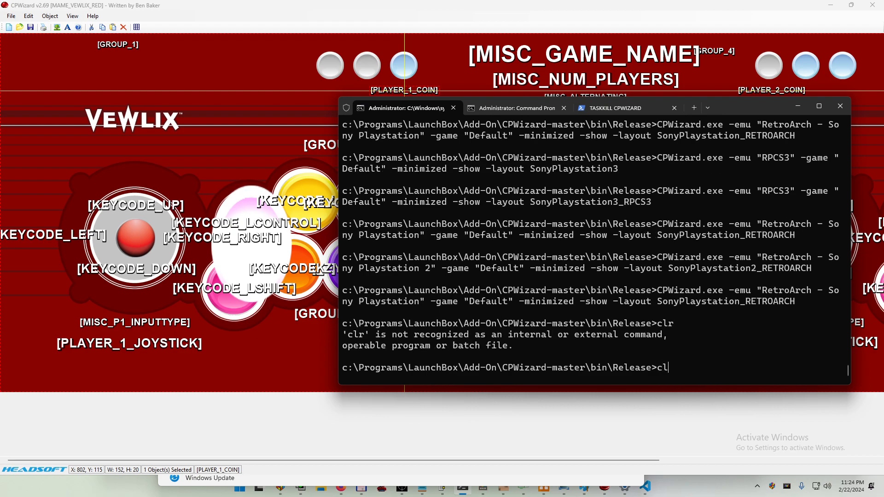
key(Return)
Step: Recall the CPWizard command for layout SonyPlaystation2_RETROARCH and highlight its executable and "RetroArch - Sony Playstation 2" emulator name
text(clr)
key(Up)
key(Up)
key(Up)
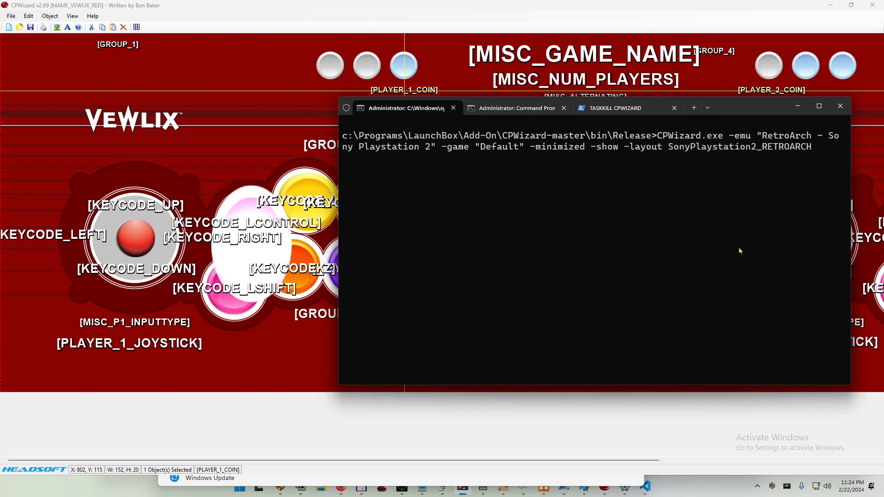
drag(698, 117, 662, 138)
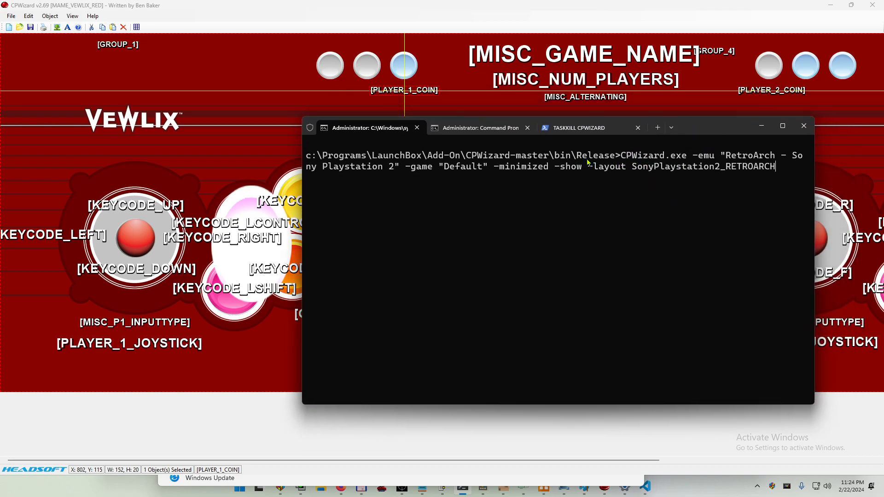
drag(623, 157, 716, 158)
drag(723, 157, 399, 168)
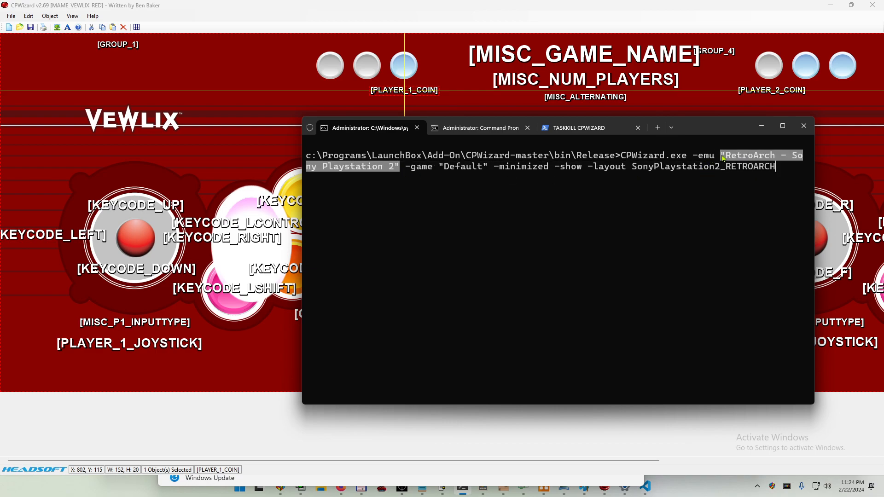
Step: Switch to Visual Studio Code and highlight the profile's Name value that the -emu argument refers to
click(646, 486)
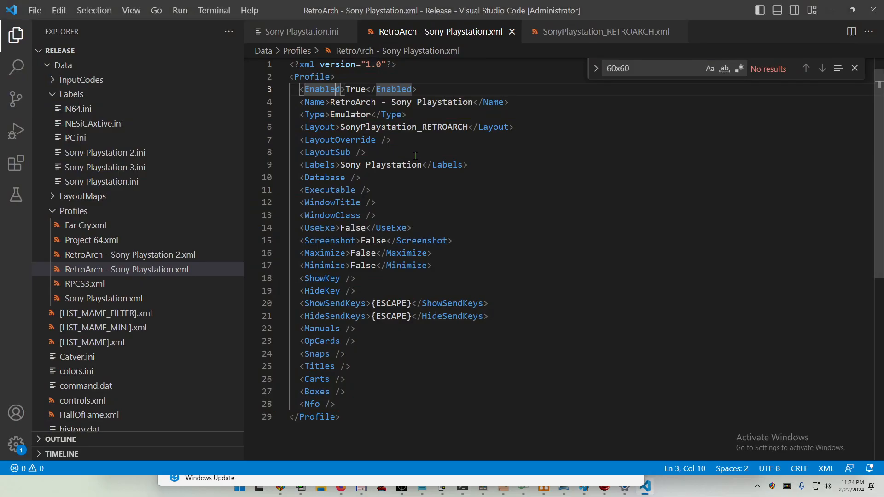
drag(332, 103, 473, 103)
click(459, 118)
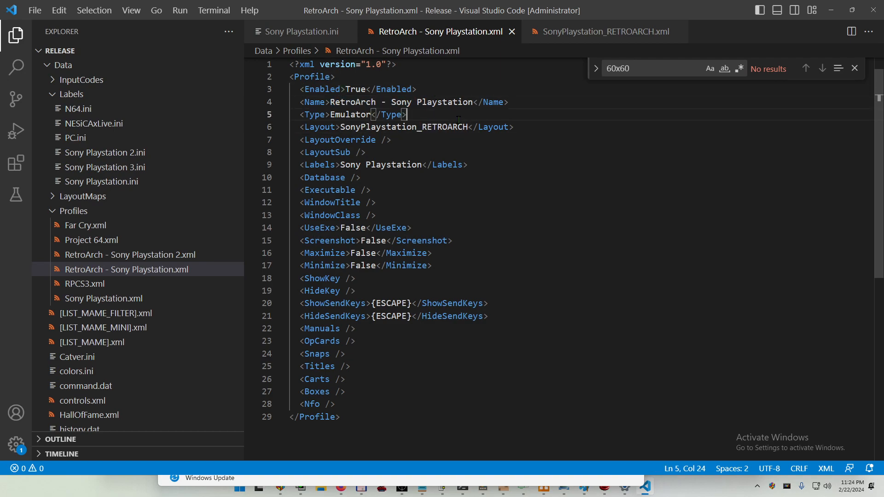
click(381, 128)
drag(330, 103, 473, 103)
click(471, 112)
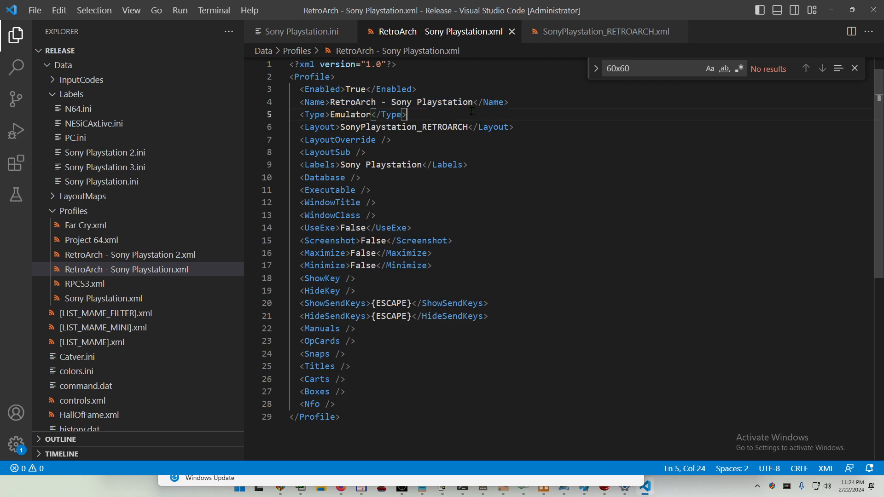
click(500, 149)
drag(330, 103, 478, 102)
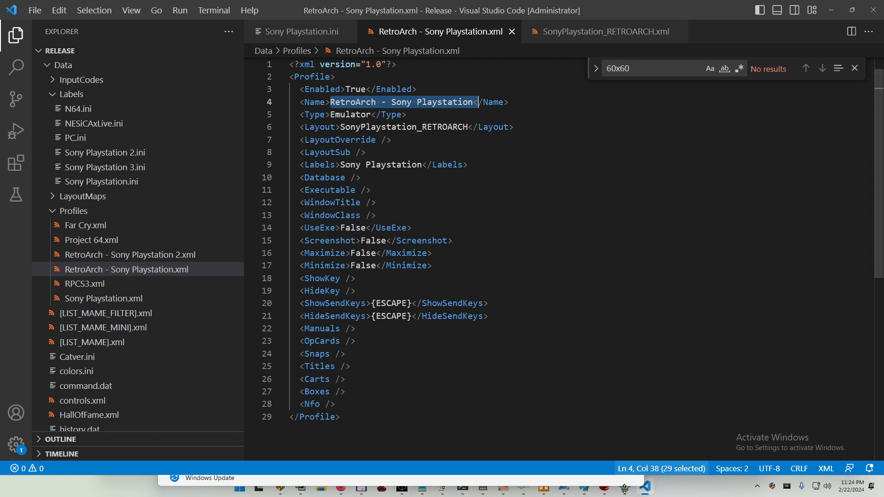
Step: Switch to the terminal and copy the -game "Default" argument of the CPWizard command
click(463, 489)
click(410, 172)
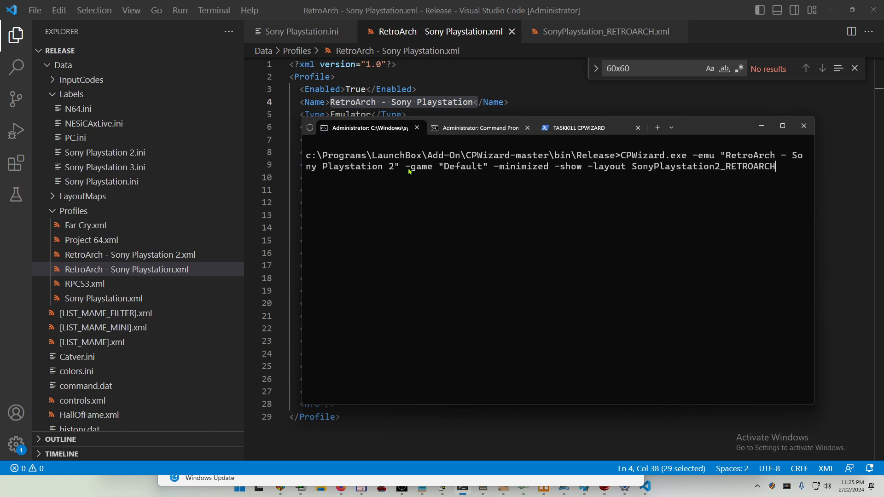
drag(408, 171, 487, 172)
key(ctrl+c)
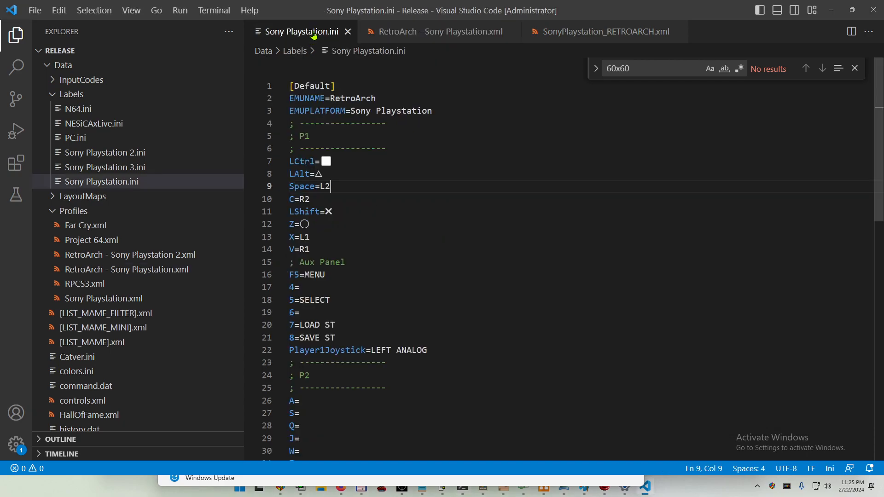
Step: Open Sony Playstation.ini in Visual Studio Code, highlight its [Default] section header and look through the button labels
click(302, 32)
drag(291, 82, 382, 148)
click(382, 149)
drag(336, 87, 289, 86)
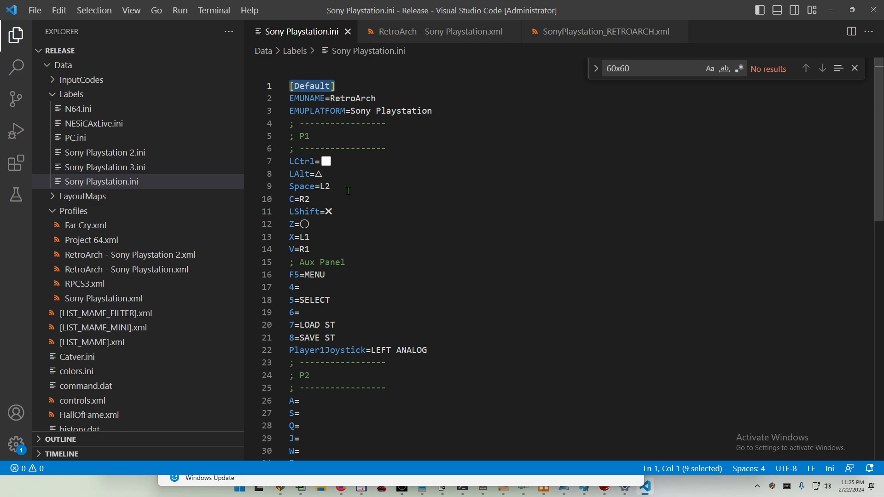
scroll(362, 234, down, 6)
scroll(362, 235, up, 2)
scroll(362, 234, up, 4)
Step: Open N64.ini from the Labels folder and highlight its [Default] and [Mario Kart 64] section headers
click(124, 110)
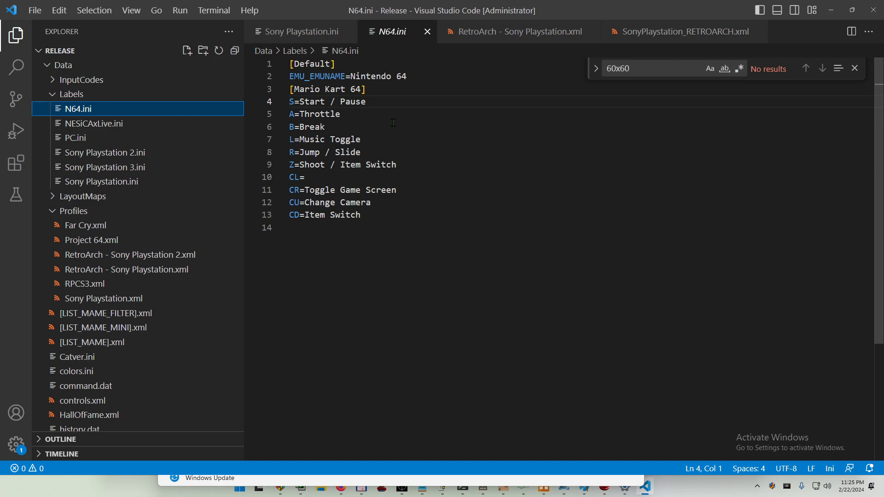
double_click(305, 63)
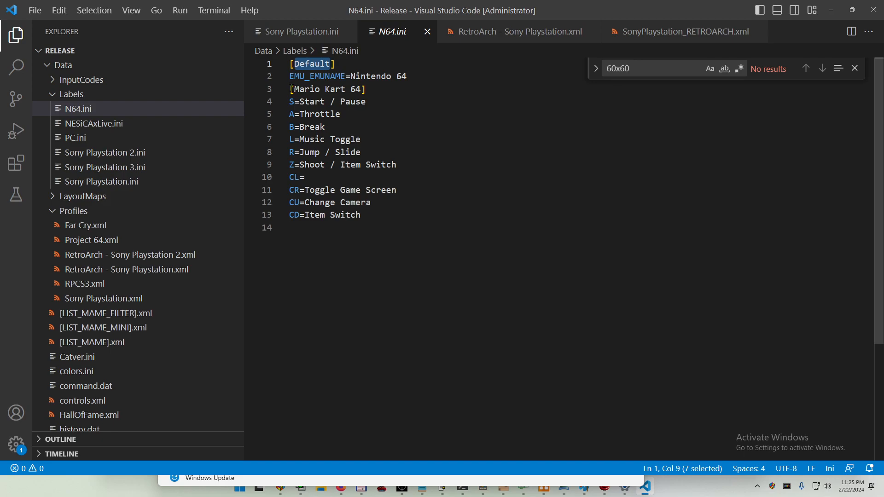
drag(291, 89, 361, 90)
click(354, 115)
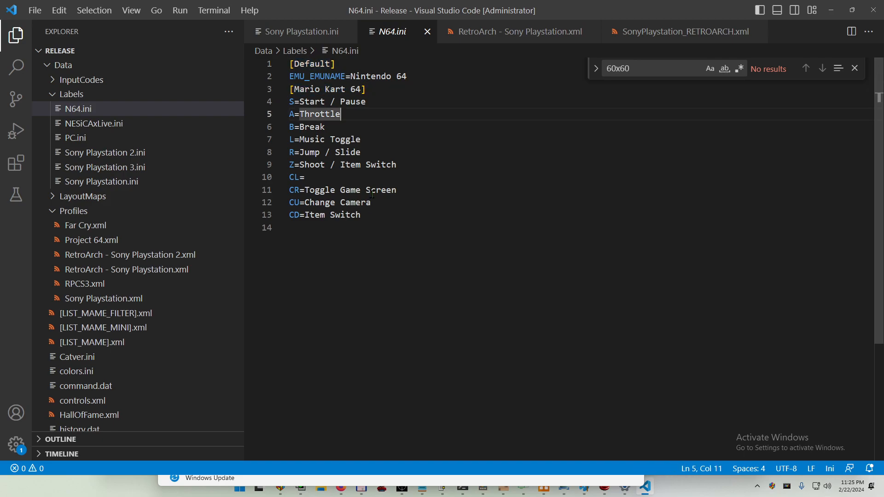
Step: Check the RetroArch - Sony Playstation profile, return to Sony Playstation.ini and highlight its [Default] header and EMUNAME line
click(538, 36)
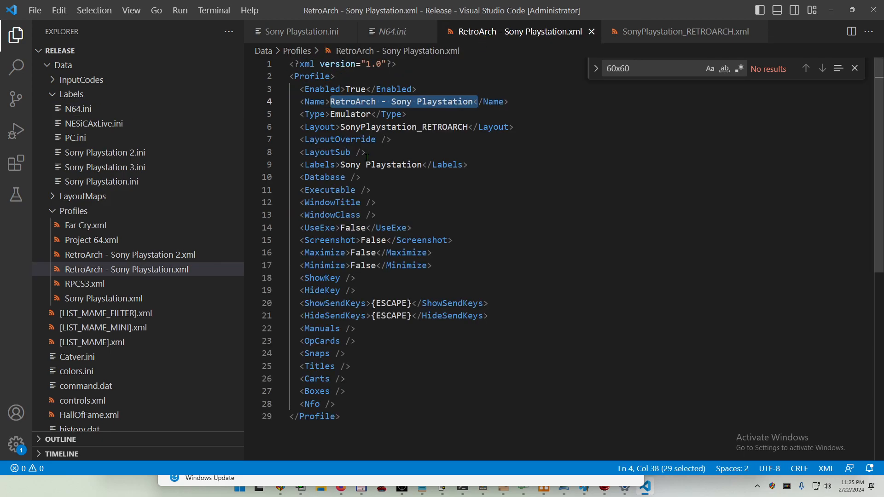
click(318, 31)
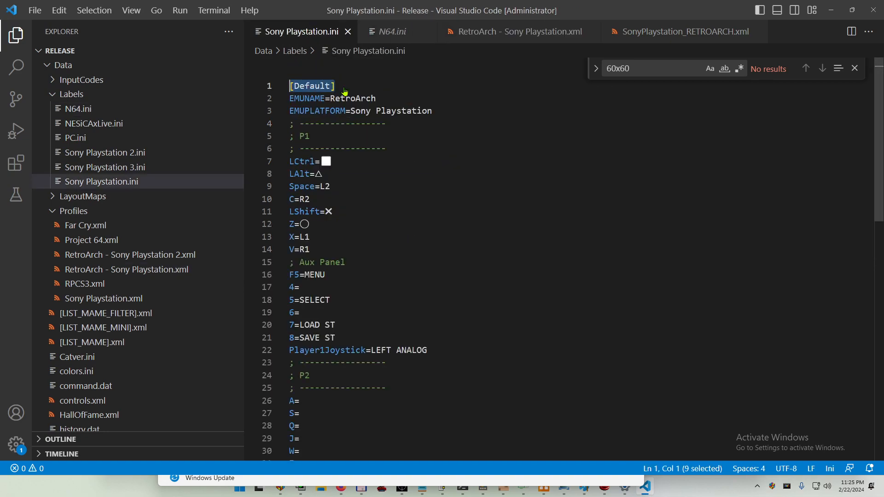
click(388, 173)
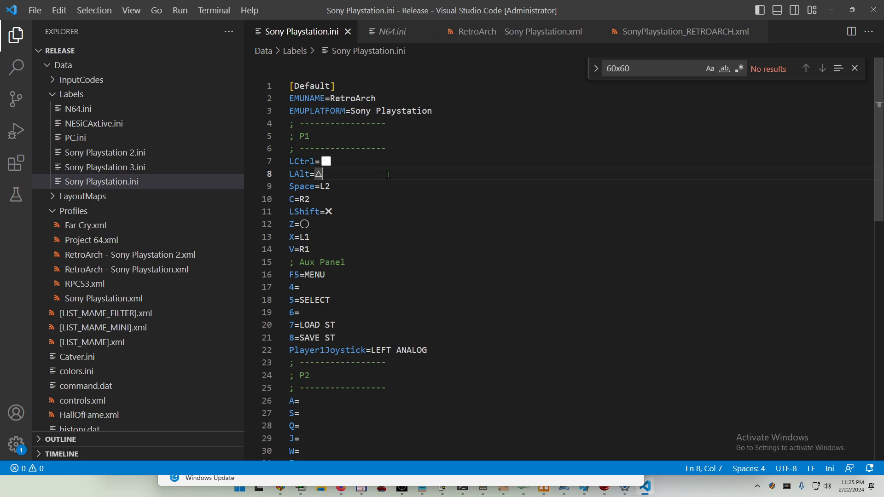
click(406, 226)
drag(290, 87, 362, 99)
click(376, 123)
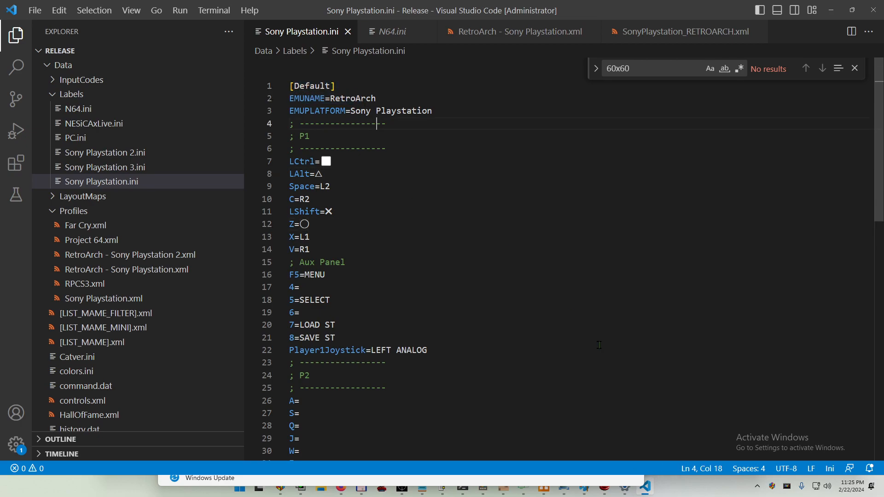
Step: Switch to the terminal, run the recalled CPWizard command and dismiss the open MAME_VEWLIX_RED layout without saving it
click(463, 489)
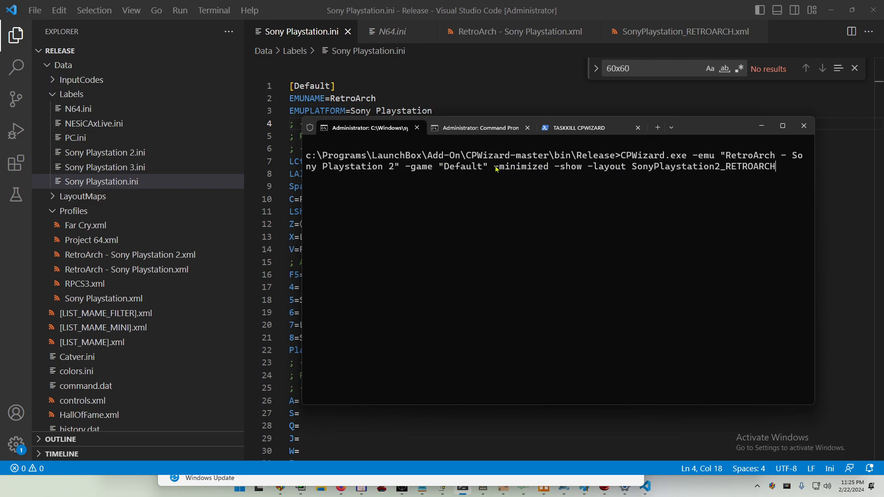
key(Return)
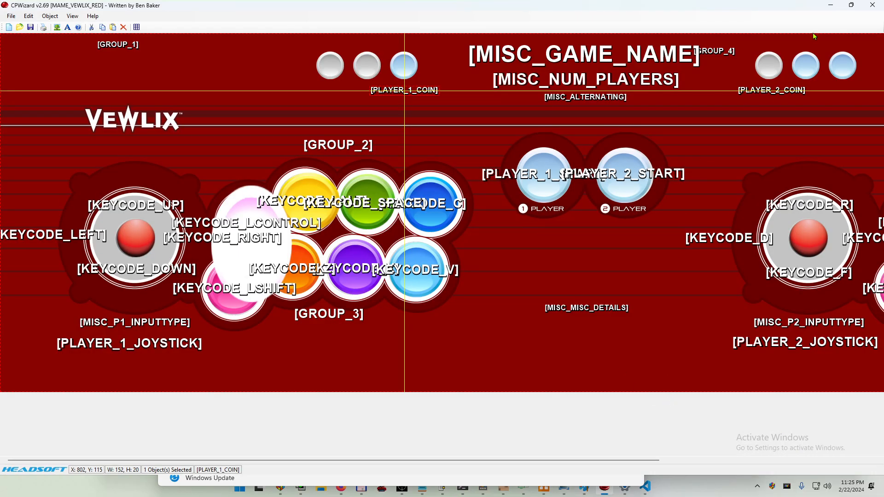
click(831, 6)
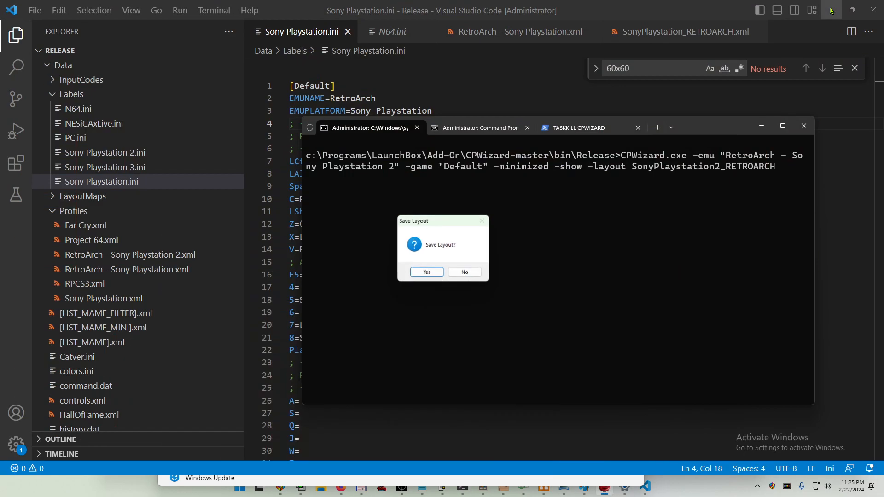
click(465, 272)
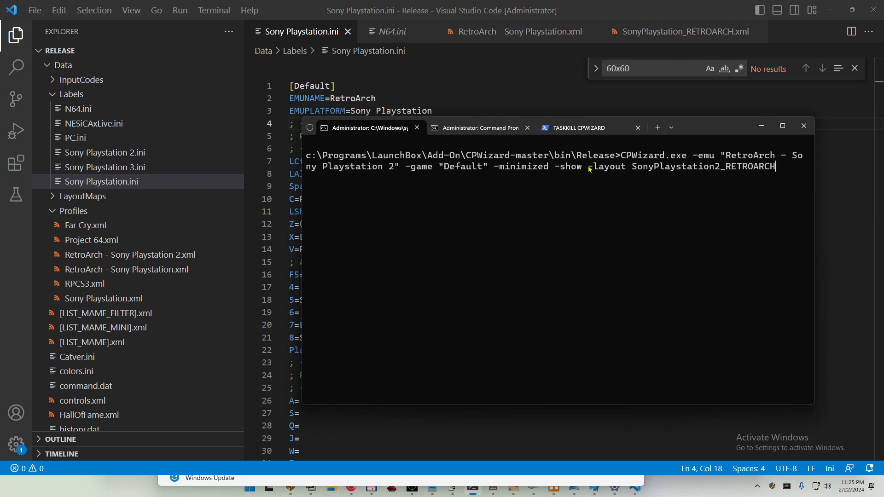
Step: Highlight the command's -layout argument and, in Visual Studio Code, the Layout value of the RetroArch - Sony Playstation profile
drag(590, 171, 776, 170)
click(643, 32)
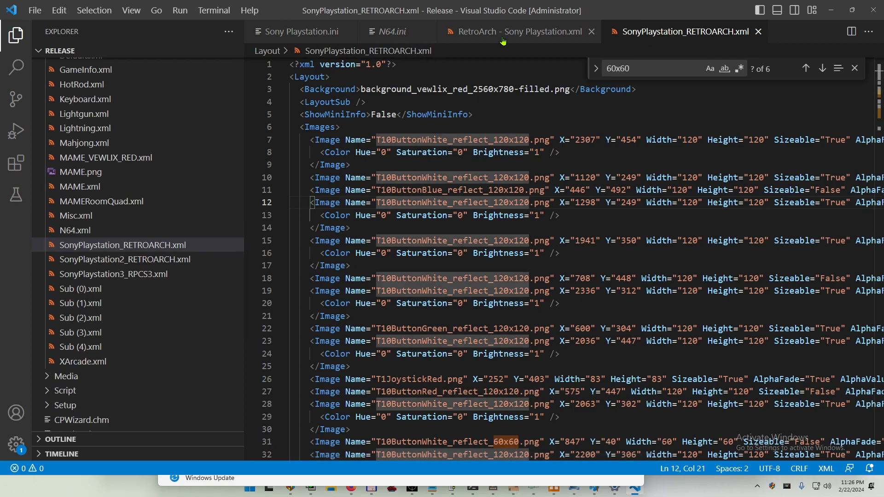
key(ctrl+Tab)
click(403, 163)
click(361, 163)
drag(341, 127, 453, 129)
click(463, 135)
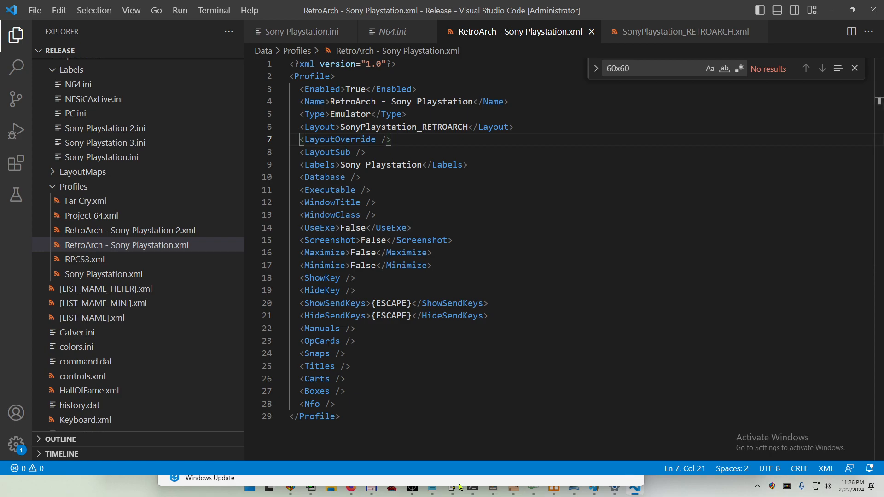
Step: Run the CPWizard command for layout SonyPlaystation2_RETROARCH in the terminal and bring up the CPWizard window
click(474, 489)
key(Return)
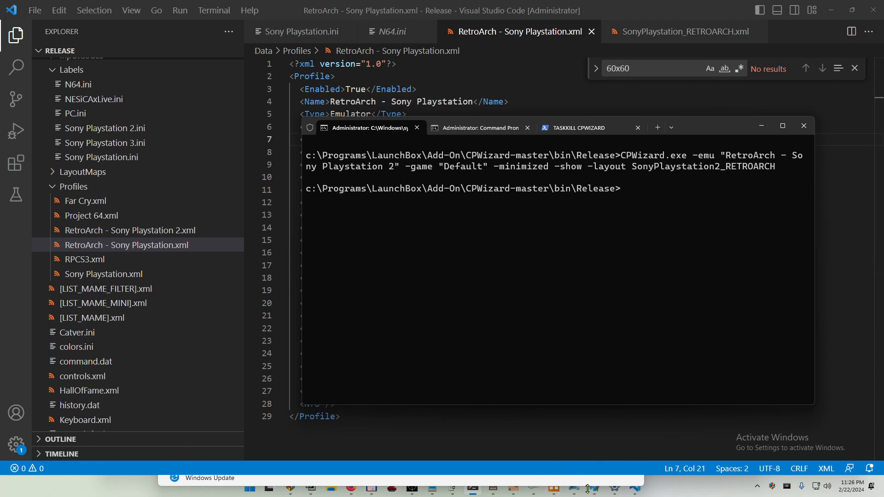
click(757, 488)
click(721, 386)
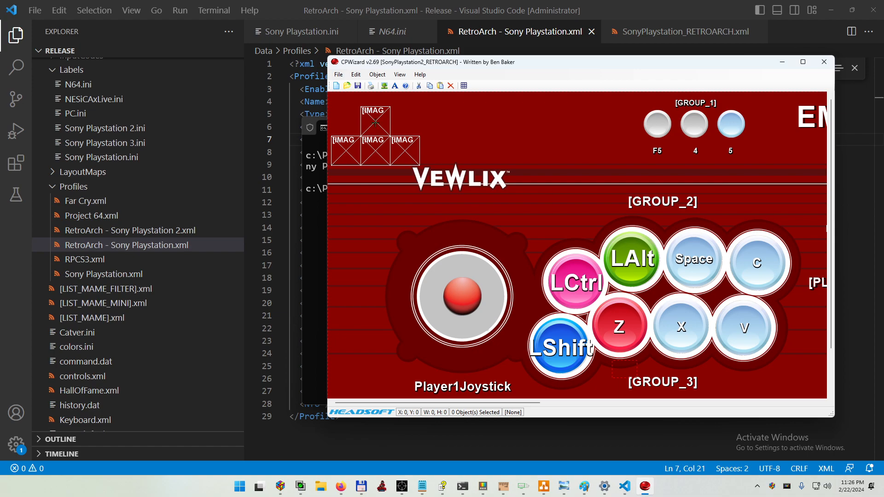
Step: Open the layout SonyPlaystation_RETROARCH.xml in CPWizard, then reposition and widen the program window
click(338, 74)
click(354, 98)
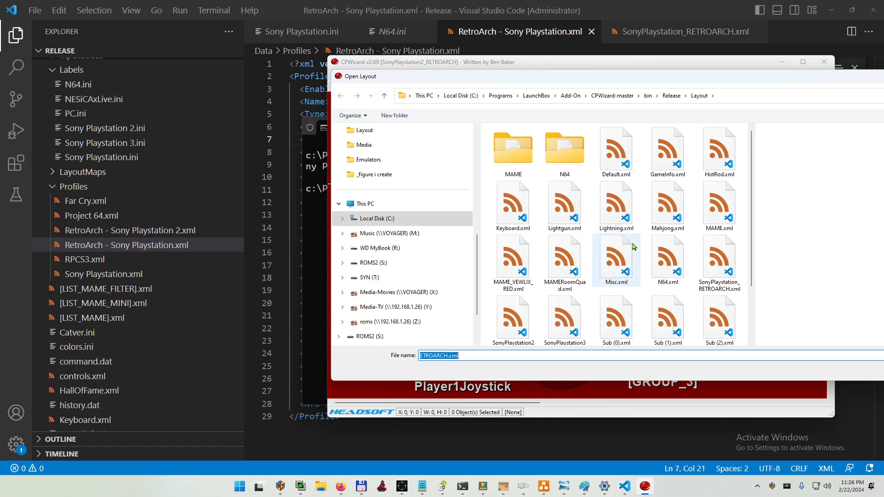
scroll(632, 245, down, 2)
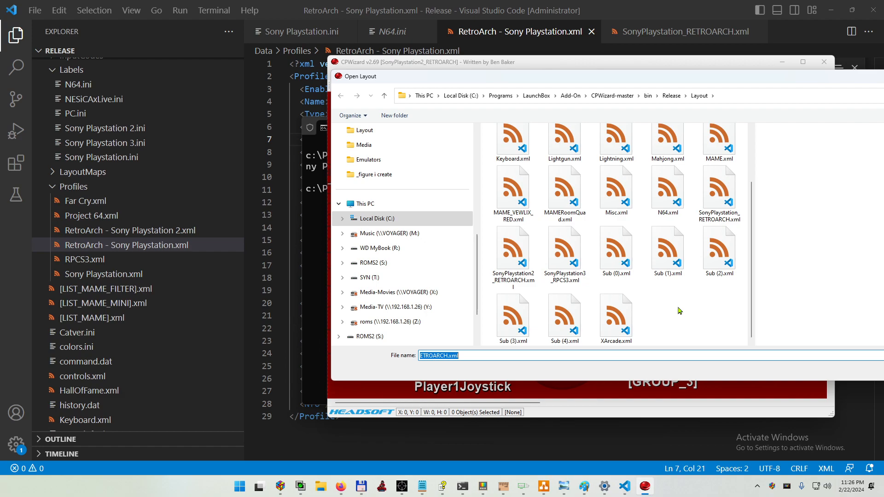
click(718, 190)
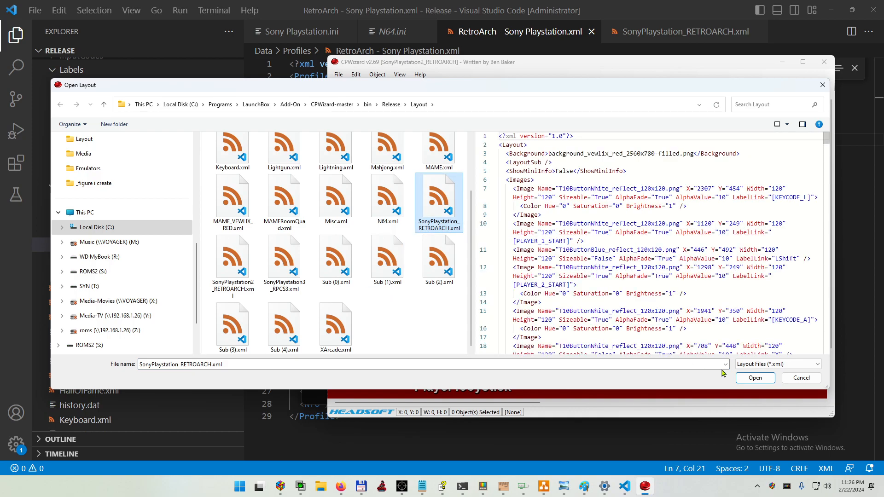
click(755, 377)
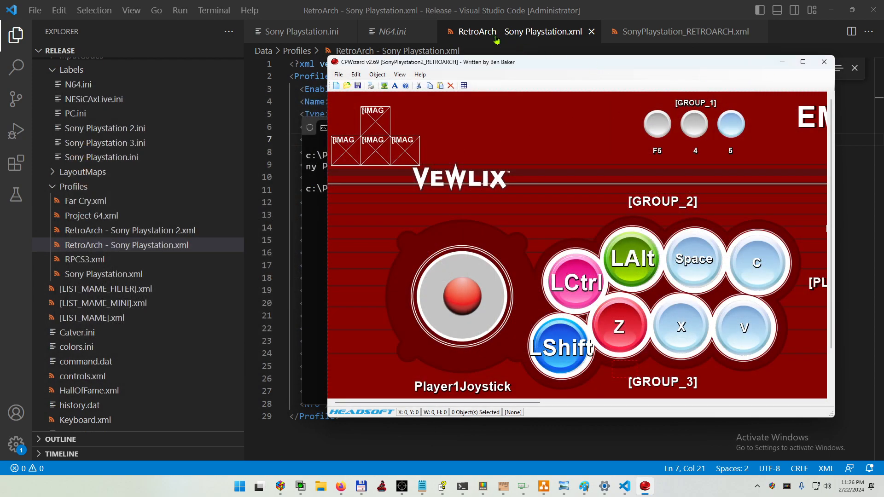
click(345, 86)
scroll(336, 230, down, 2)
click(439, 202)
click(762, 378)
drag(683, 72, 558, 72)
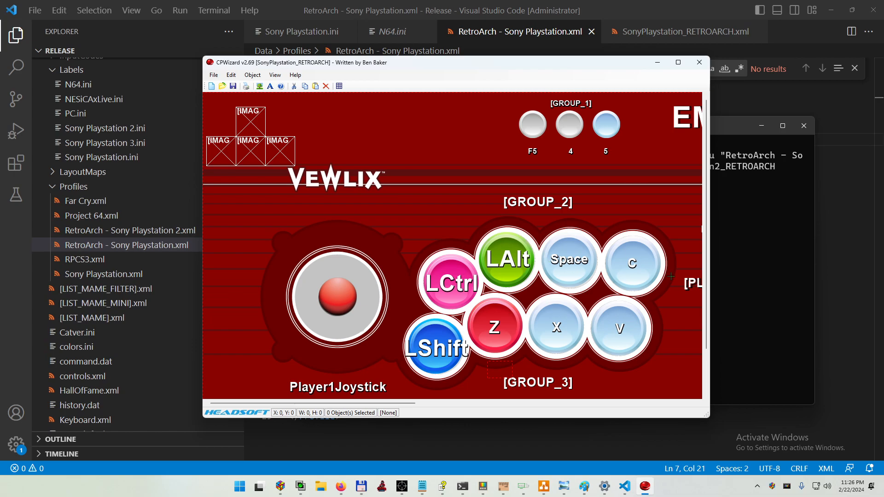
drag(712, 264, 828, 267)
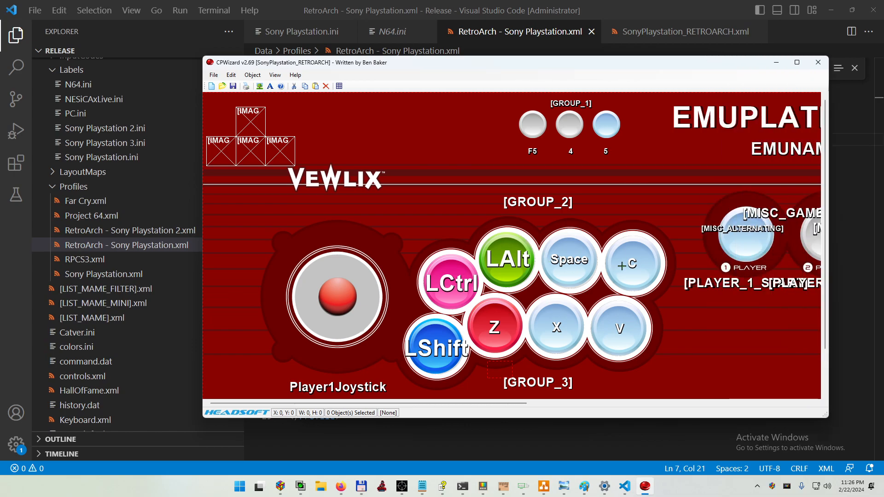
Step: Open the layout MAME_VEWLIX_RED.xml to examine the label codes on its buttons
click(221, 86)
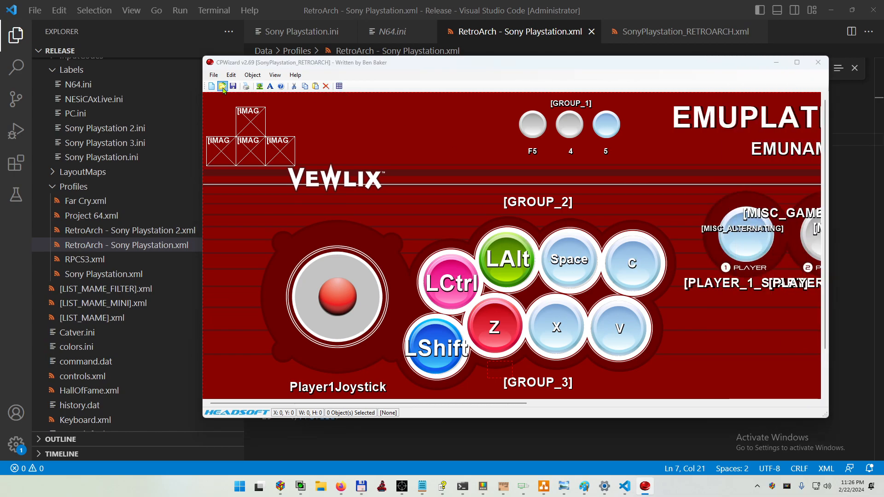
click(290, 264)
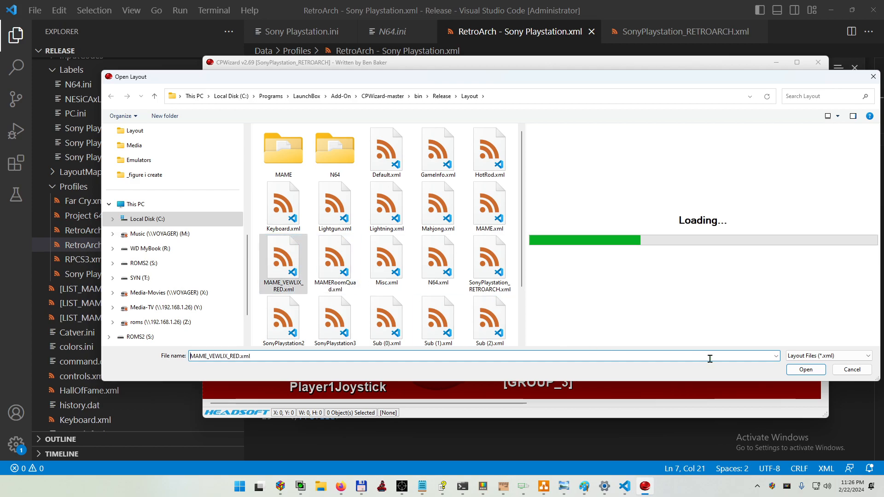
double_click(291, 265)
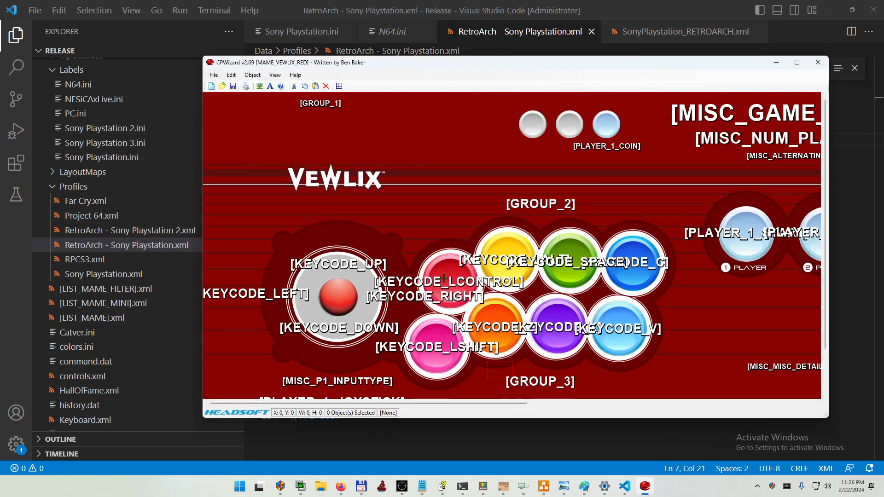
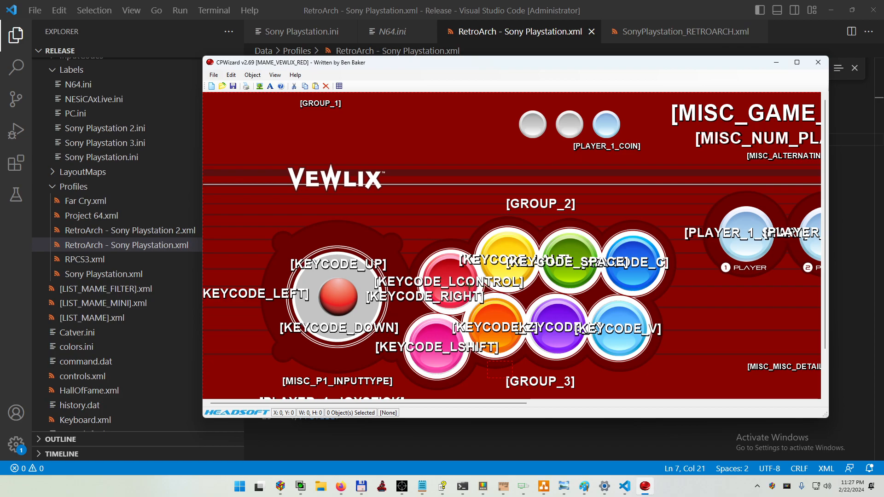
Step: Reopen the layout SonyPlaystation_RETROARCH.xml in place of the MAME layout
click(222, 86)
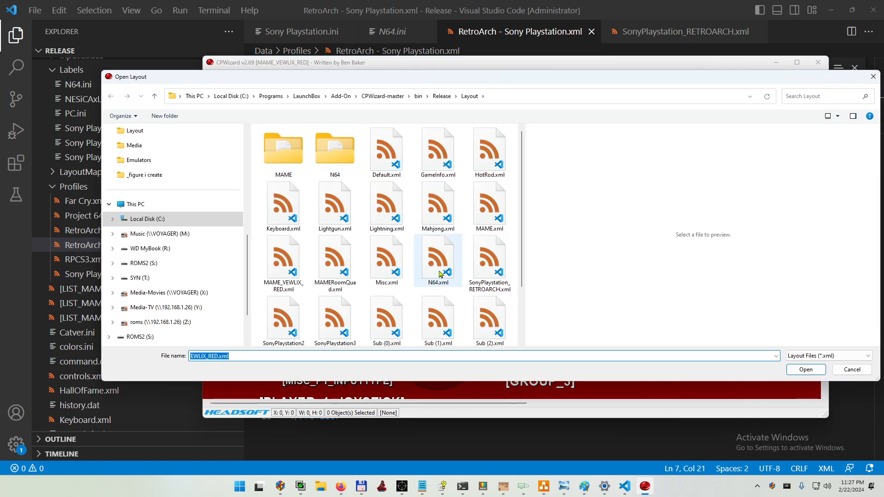
scroll(438, 262, down, 1)
click(489, 193)
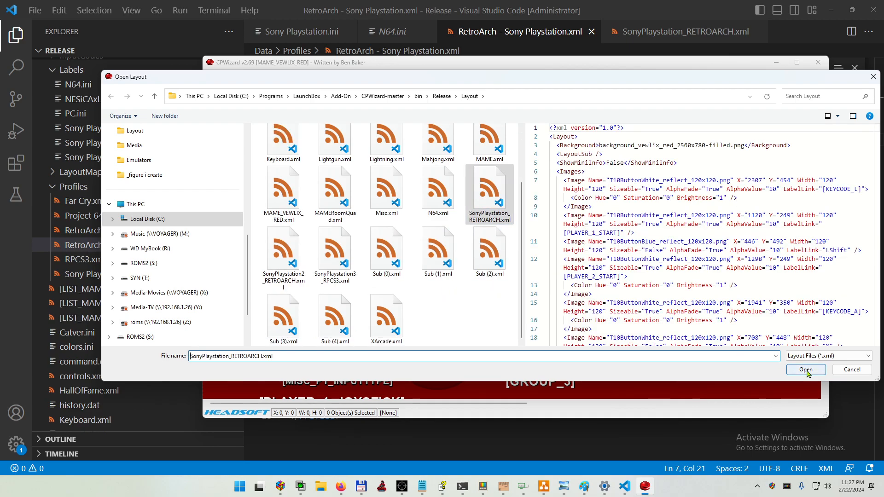
click(806, 369)
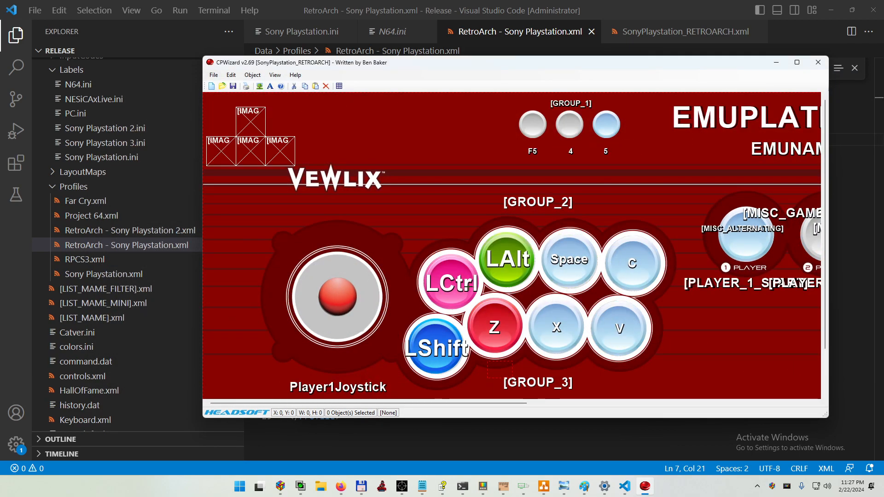
Step: Open the object properties of the LCtrl label and look through its code types, keeping Custom Text
click(699, 283)
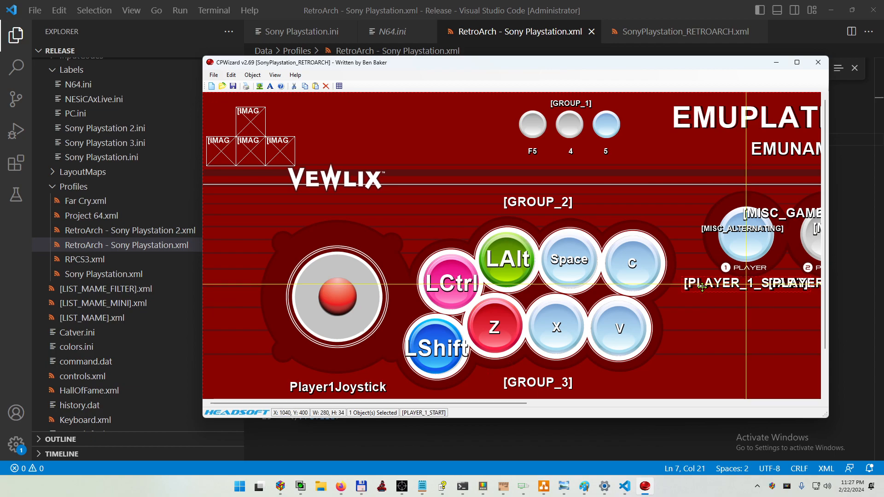
click(462, 281)
click(491, 355)
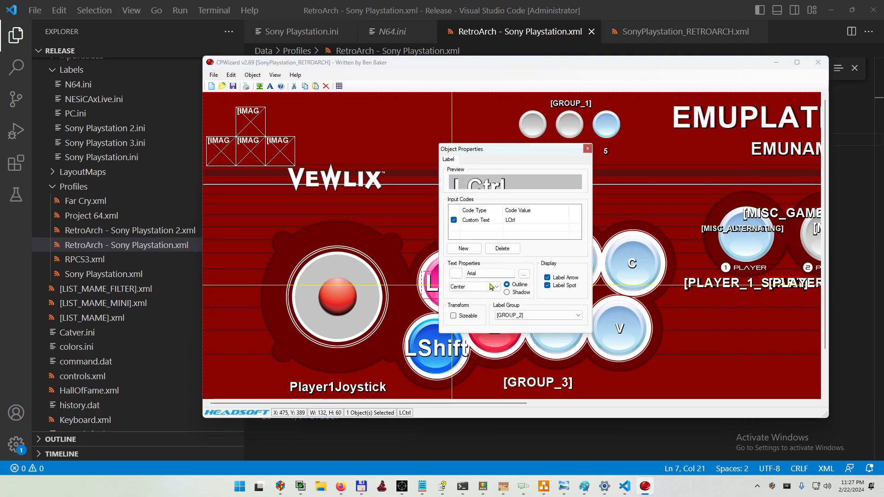
click(479, 221)
click(498, 221)
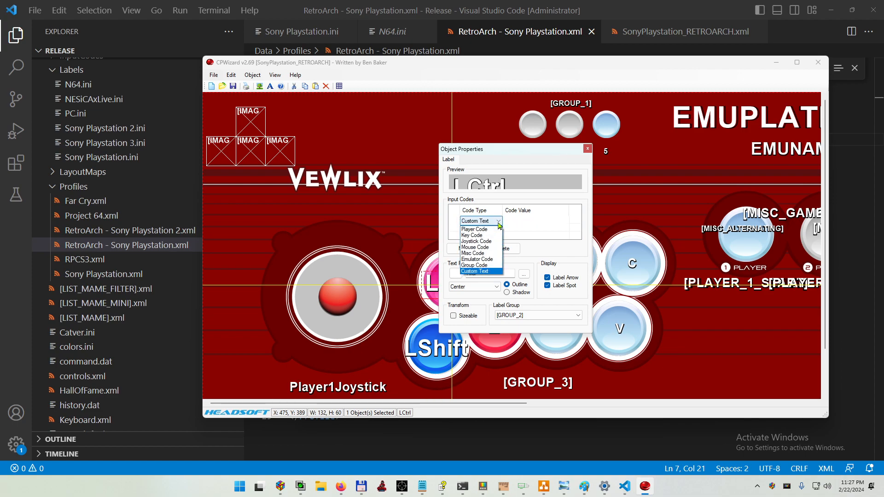
click(484, 274)
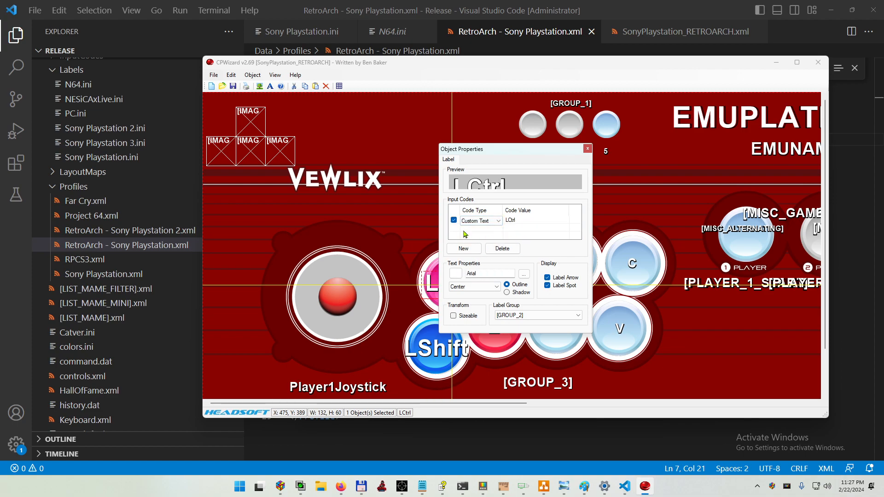
Step: Try to change the LCtrl label's code value to [LCtrl] and close the object properties
click(509, 221)
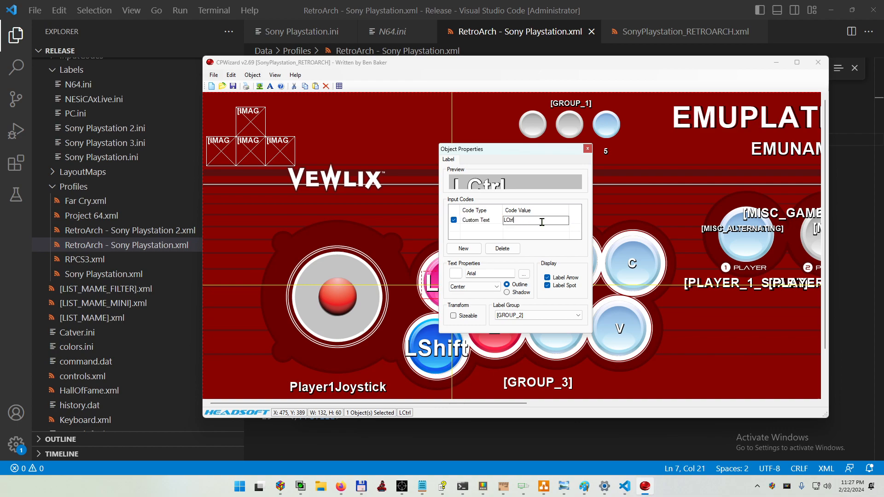
text(])
key(Home)
text([)
click(537, 238)
click(588, 149)
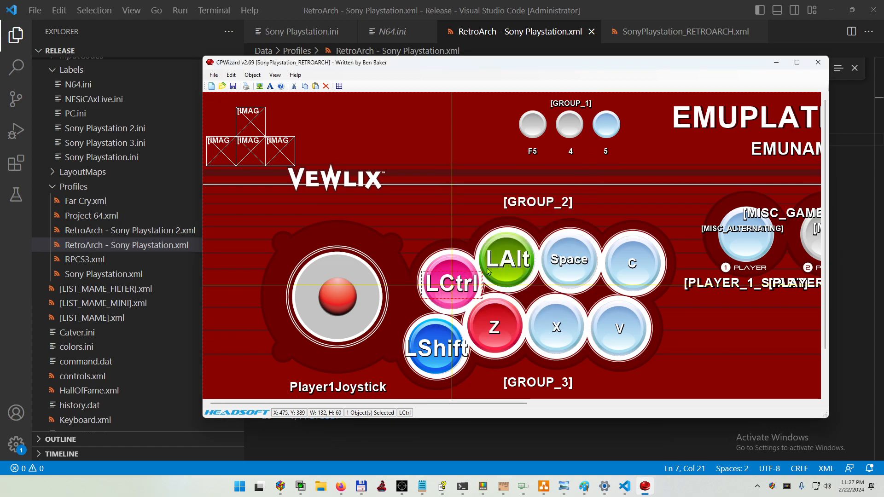
Step: Switch to N64.ini in Visual Studio Code and dock its window to the left half of the screen
click(397, 32)
key(super+Left)
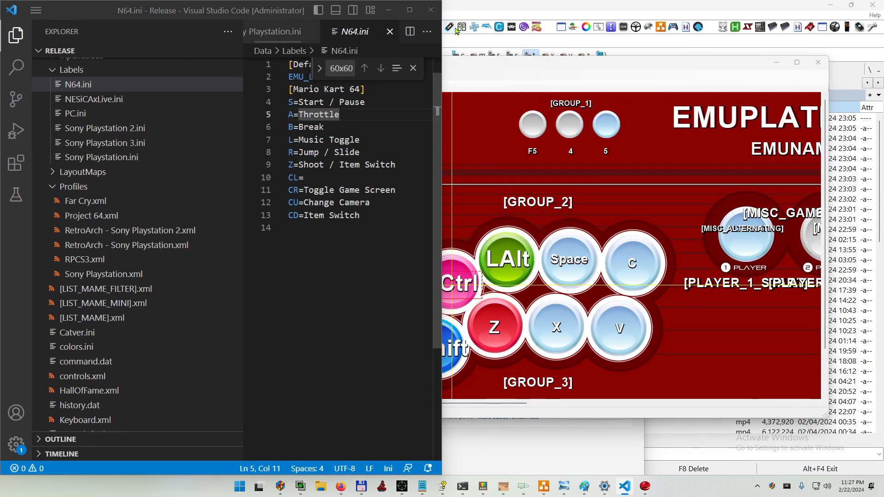
Step: Open the label file Sony Playstation.ini and narrow the Explorer sidebar to give the editor more room
click(364, 228)
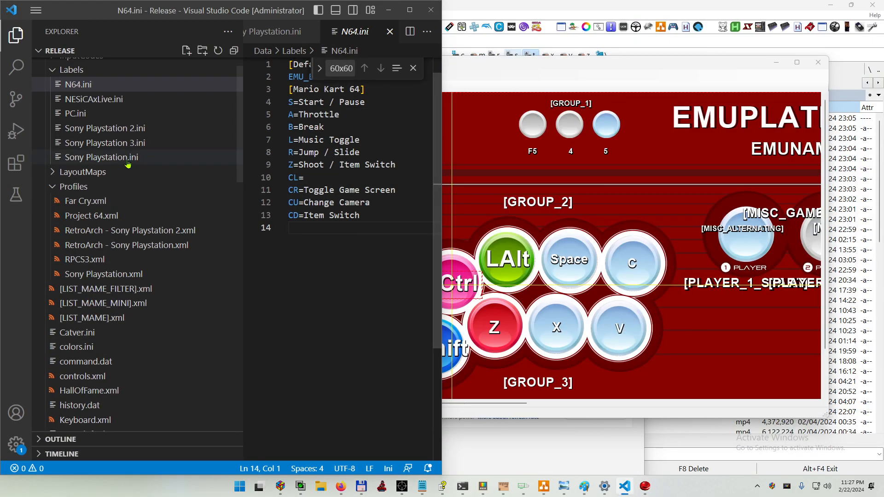
click(233, 157)
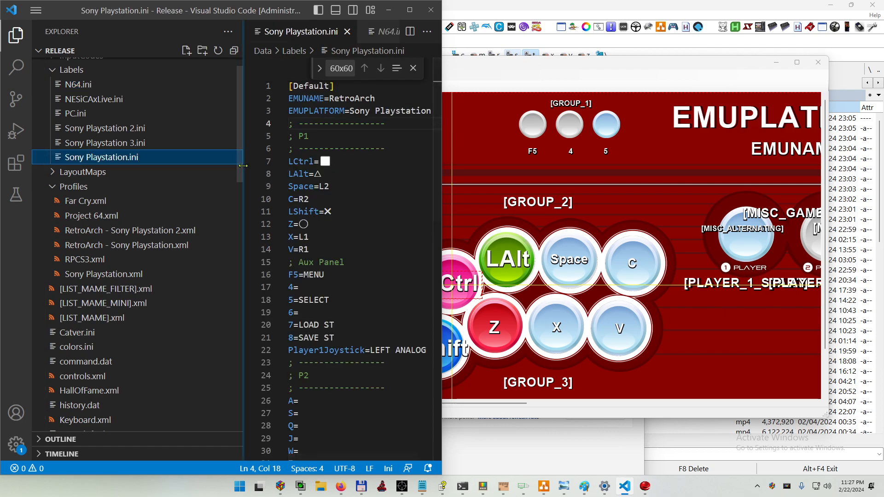
drag(243, 170, 189, 170)
Step: Examine the P1 key entries, from LCtrl and LAlt down to V, and the button symbols assigned to them
click(291, 148)
click(278, 162)
double_click(246, 164)
click(270, 187)
double_click(251, 163)
click(274, 175)
double_click(251, 163)
click(274, 175)
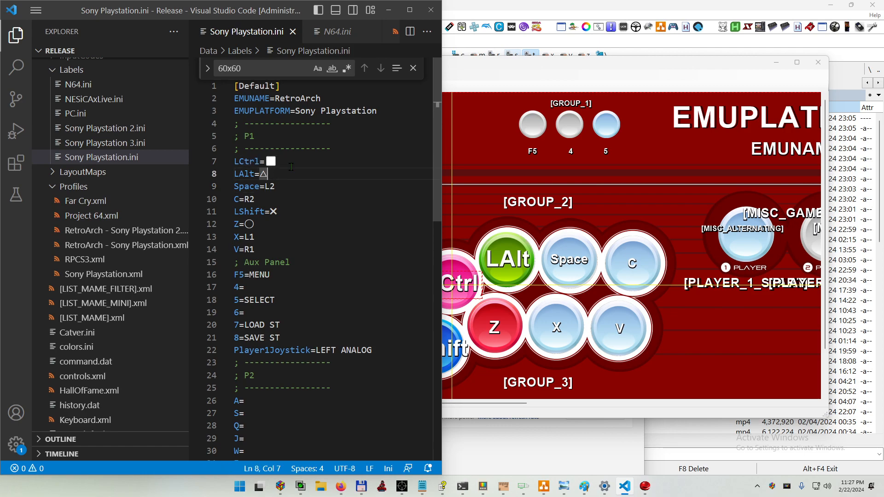
double_click(251, 163)
click(266, 162)
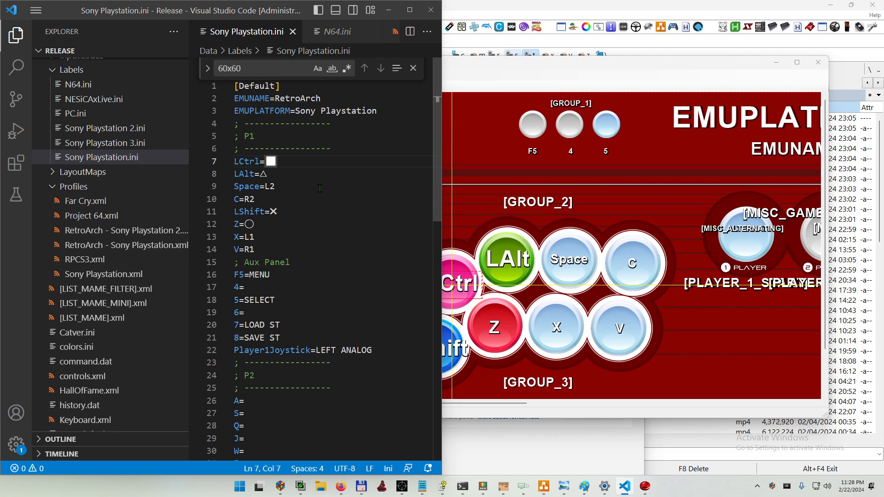
key(Right)
drag(245, 161, 300, 258)
click(300, 258)
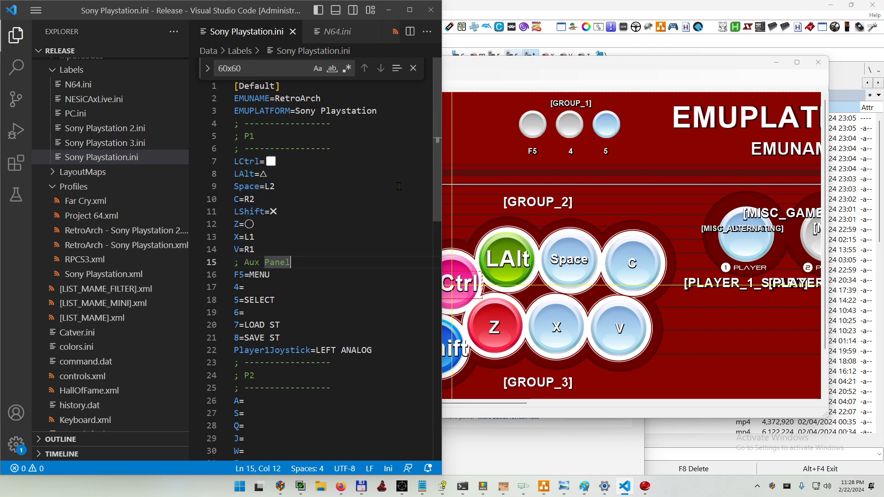
Step: Compare the Space and C entries of the label file with the matching button labels in the CPWizard layout
drag(561, 66, 592, 72)
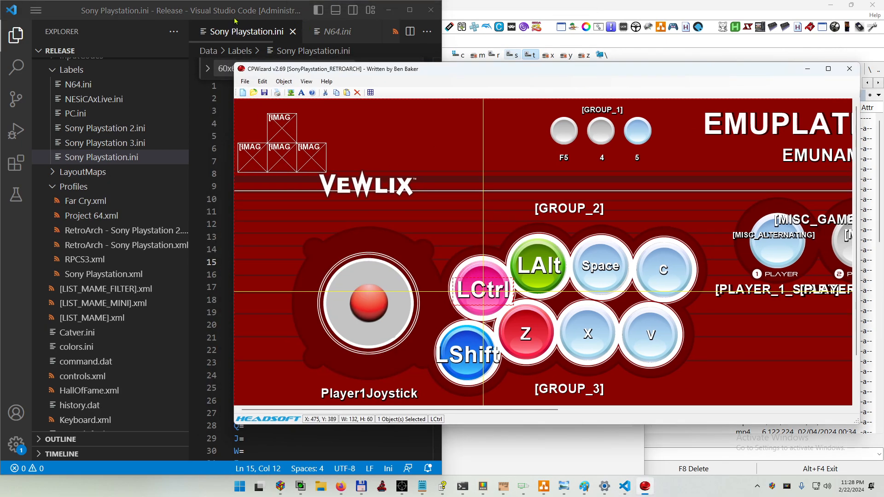
click(209, 14)
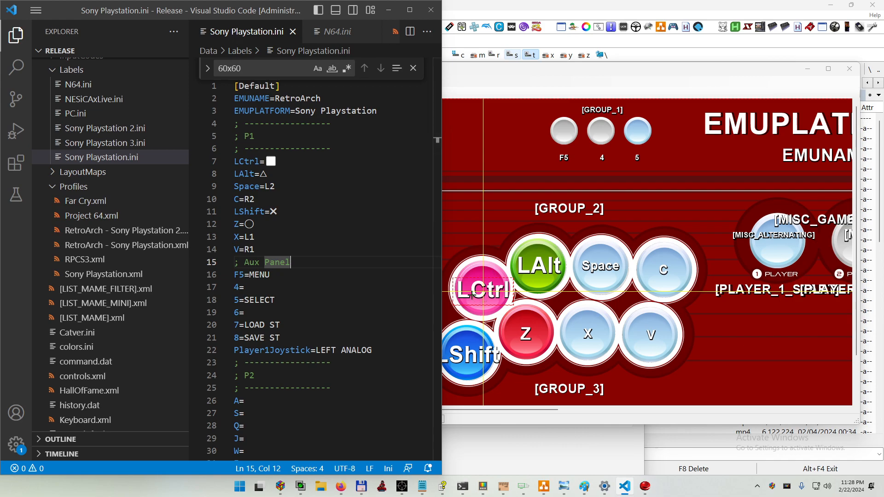
click(265, 186)
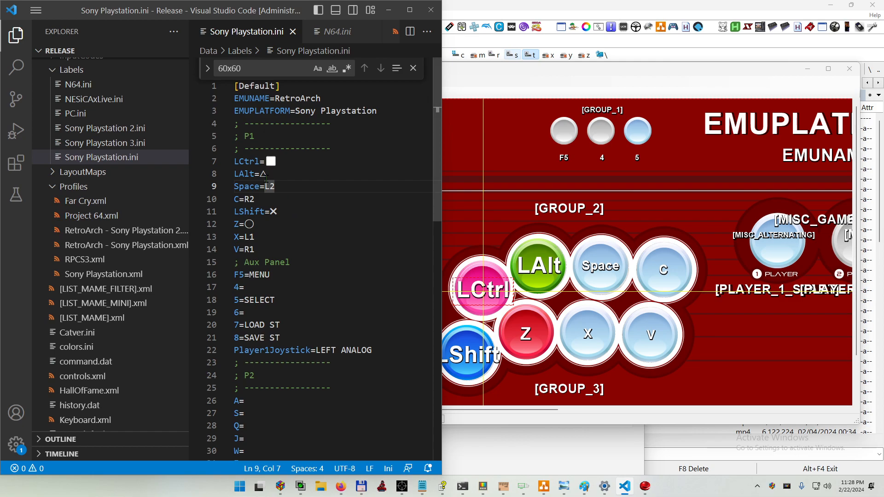
double_click(251, 187)
click(275, 200)
double_click(249, 186)
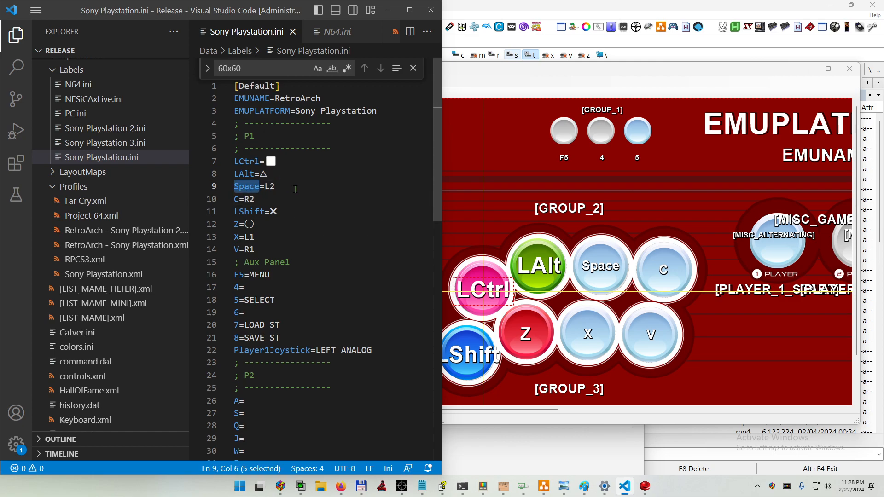
key(Down)
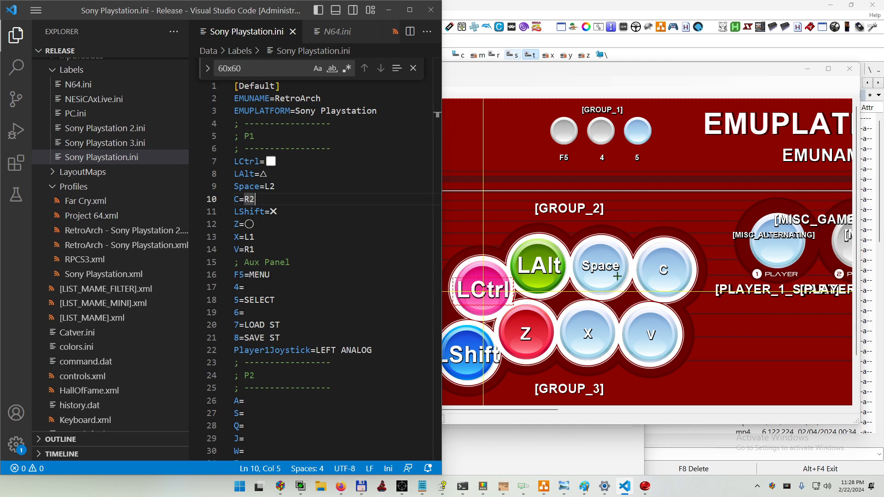
click(306, 275)
click(290, 186)
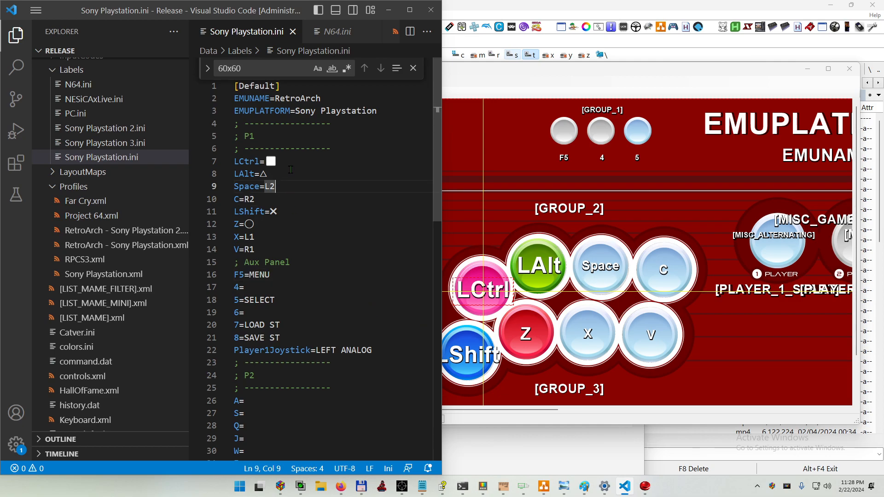
Step: Try an empty quoted value for the A key in the P2 section, and remove it again
scroll(317, 317, down, 3)
click(284, 312)
drag(258, 305, 256, 365)
click(256, 365)
click(259, 301)
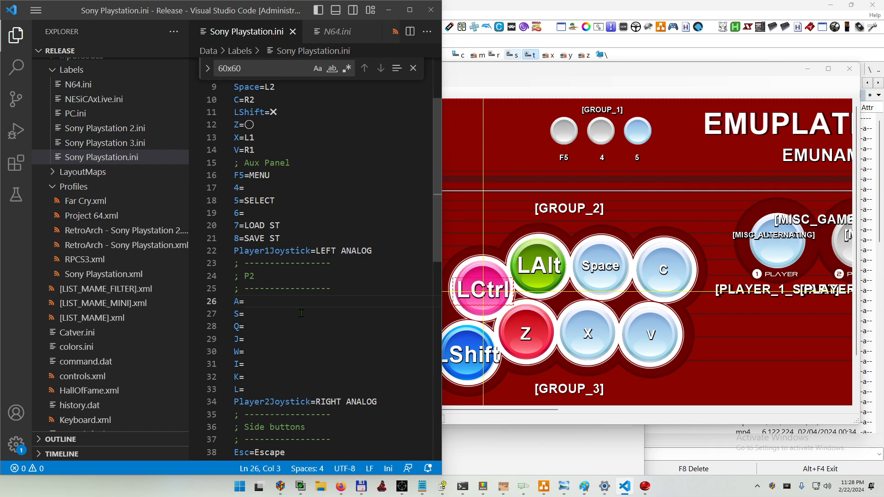
text("")
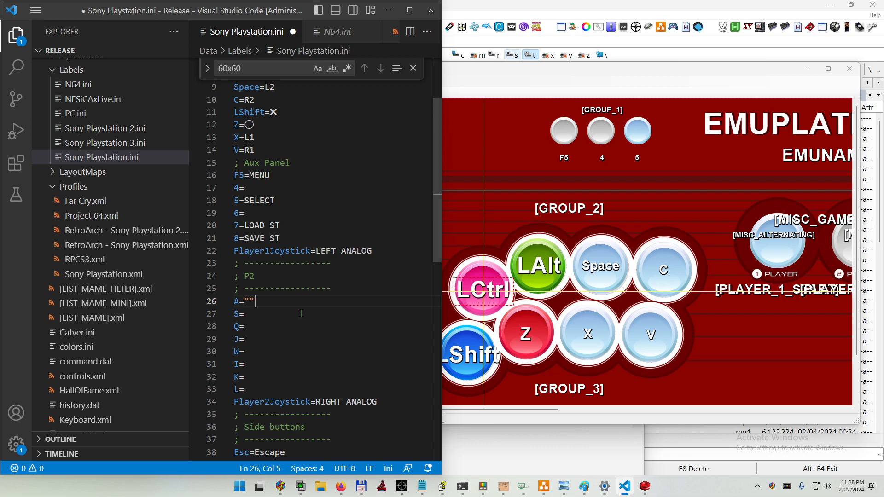
key(BackSpace)
key(BackSpace)
Step: Review the P1 button lines LCtrl to V and the P2 button lines A to L in the label file
scroll(323, 336, down, 7)
scroll(351, 360, up, 10)
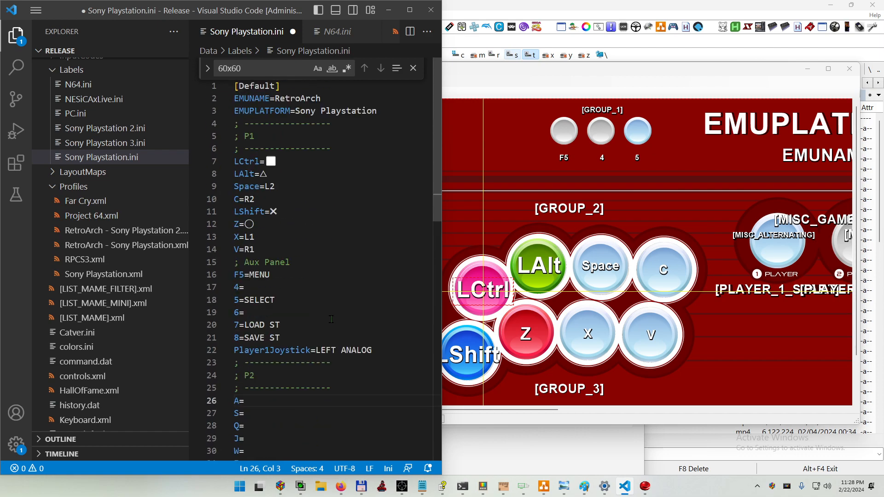
drag(234, 125, 284, 161)
click(284, 160)
key(Up)
key(End)
key(shift+Home)
key(shift+Up)
click(284, 161)
drag(243, 161, 331, 254)
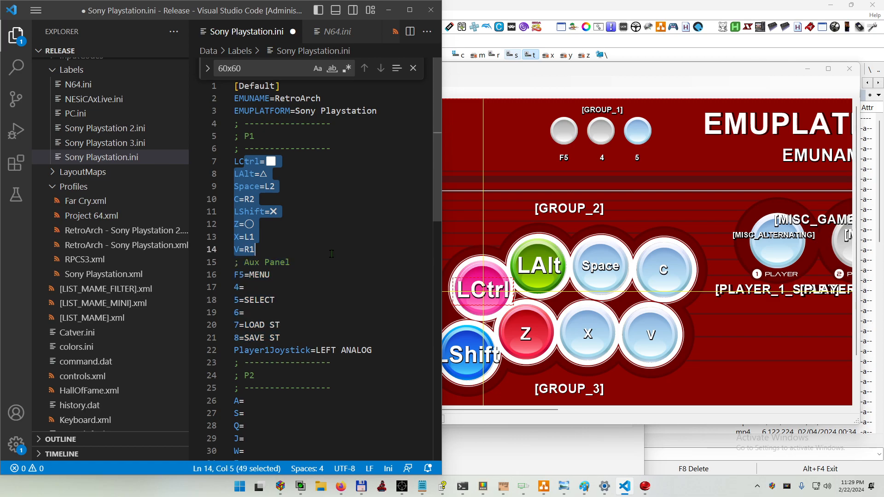
scroll(318, 382, down, 4)
drag(234, 235, 244, 324)
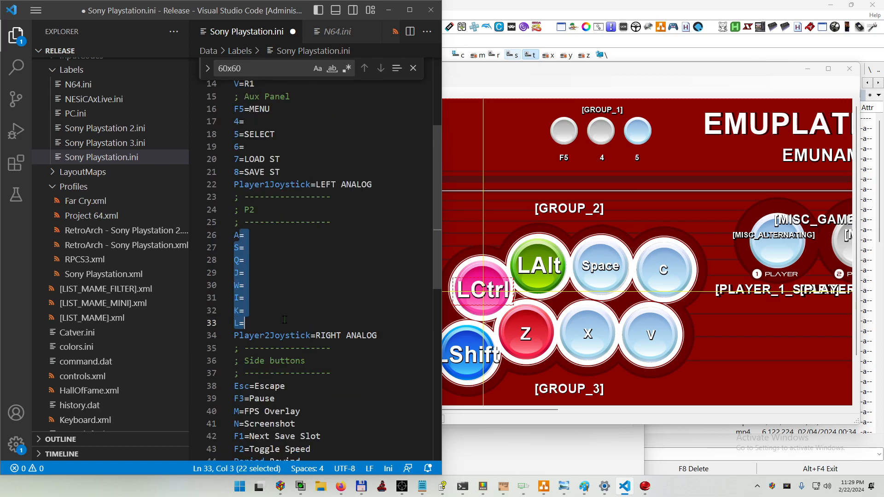
Step: Check the [KEYCODE_A] label among the player 2 buttons in the CPWizard layout and return to the label file
drag(542, 409, 799, 410)
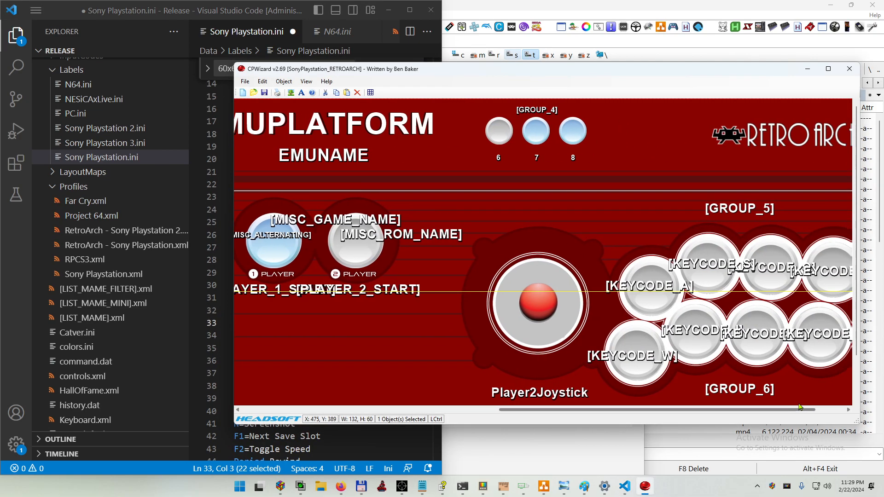
click(647, 286)
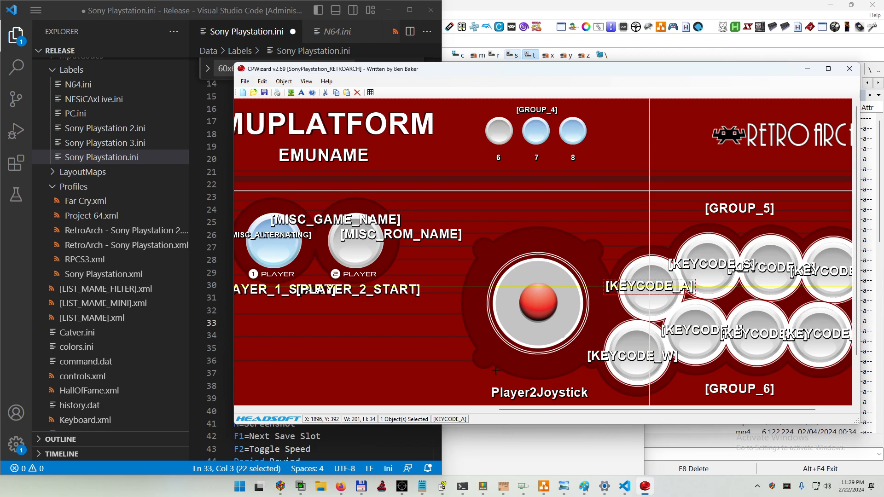
click(331, 437)
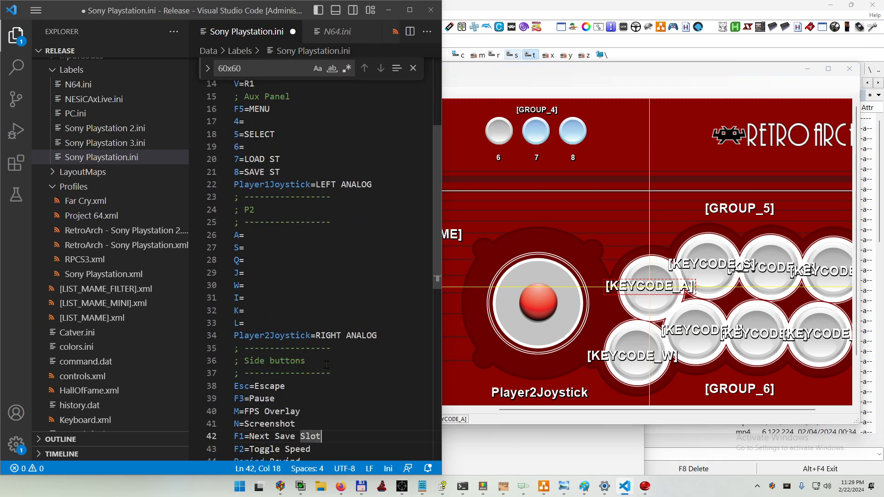
Step: Examine the Side buttons entries from Esc to Comma and look for matching buttons at the layout's player 2 end
scroll(326, 365, down, 3)
click(275, 351)
drag(242, 286, 274, 375)
click(279, 374)
double_click(239, 287)
double_click(239, 298)
drag(605, 410, 634, 413)
click(360, 438)
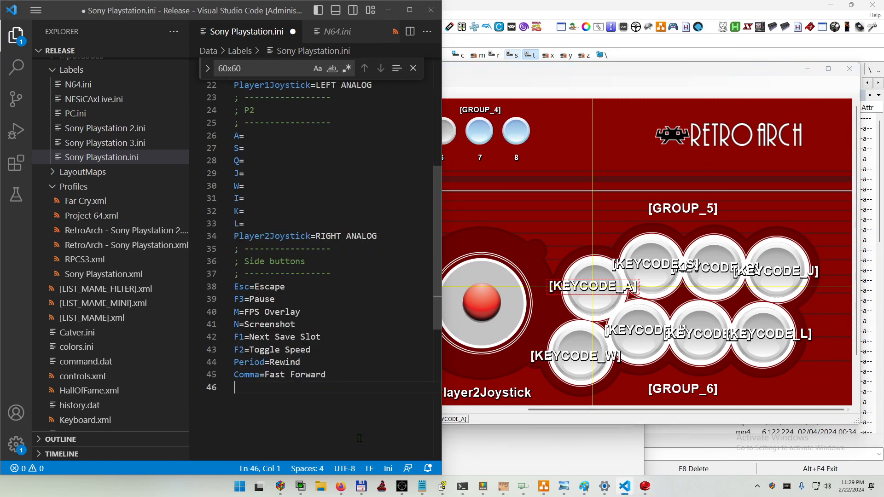
Step: Switch to emulator key mapping.drawio, examine the side-button columns at both ends of the Nintendo Switch diagram, and minimise its window
drag(720, 410, 434, 413)
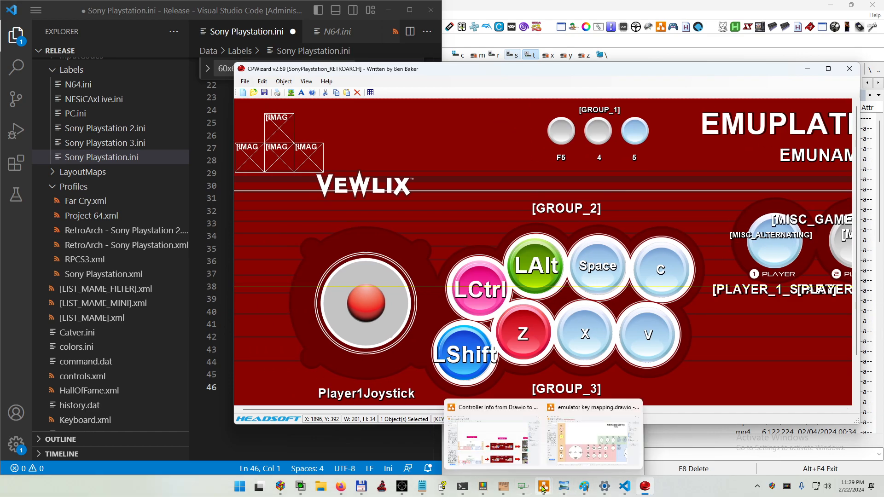
click(573, 447)
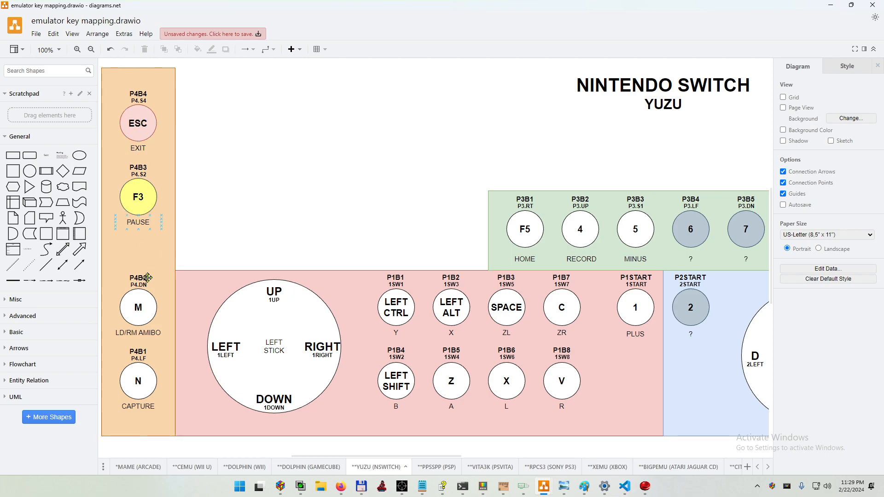
click(136, 193)
drag(747, 228, 294, 222)
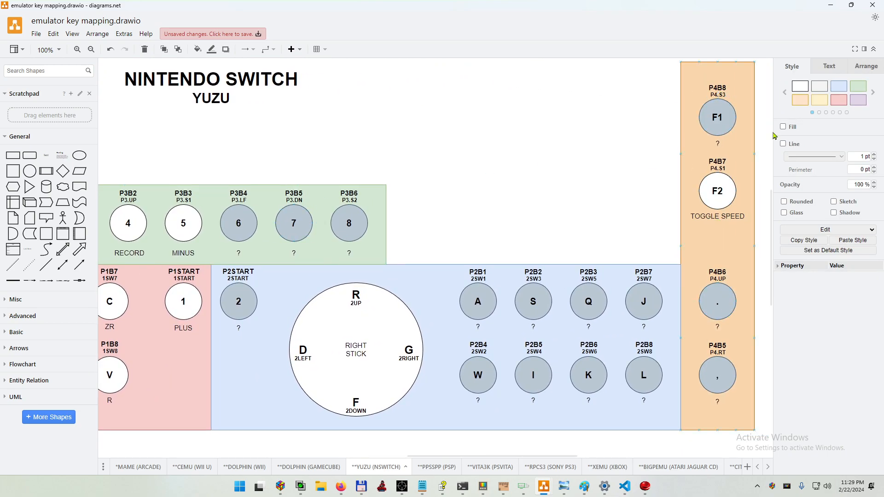
click(831, 5)
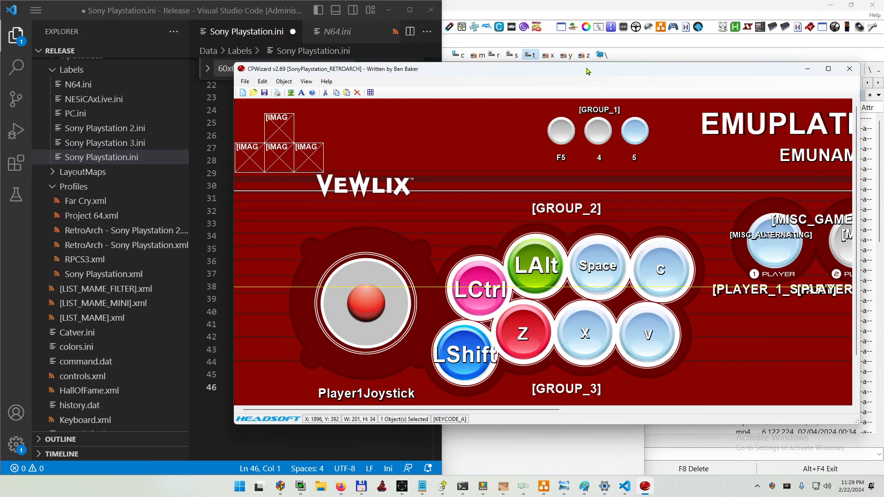
Step: Return to Sony Playstation.ini and review all its default key assignments from the P1 buttons to the side buttons
drag(587, 72, 594, 73)
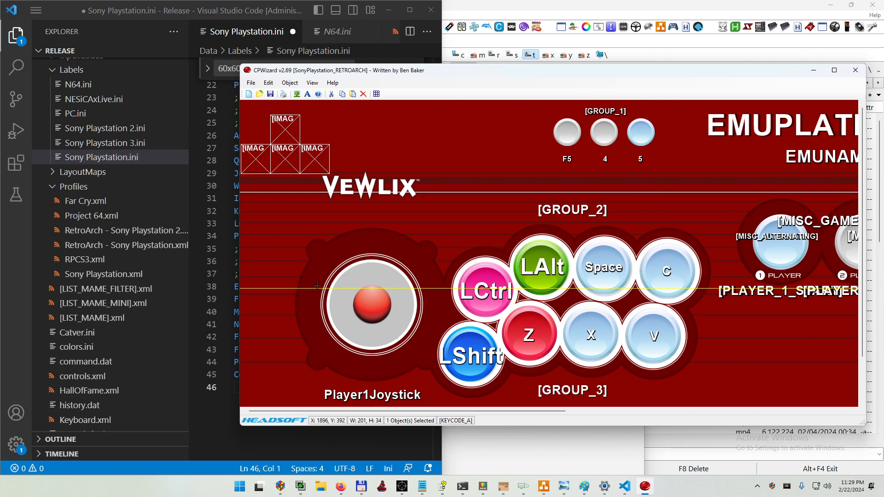
click(232, 123)
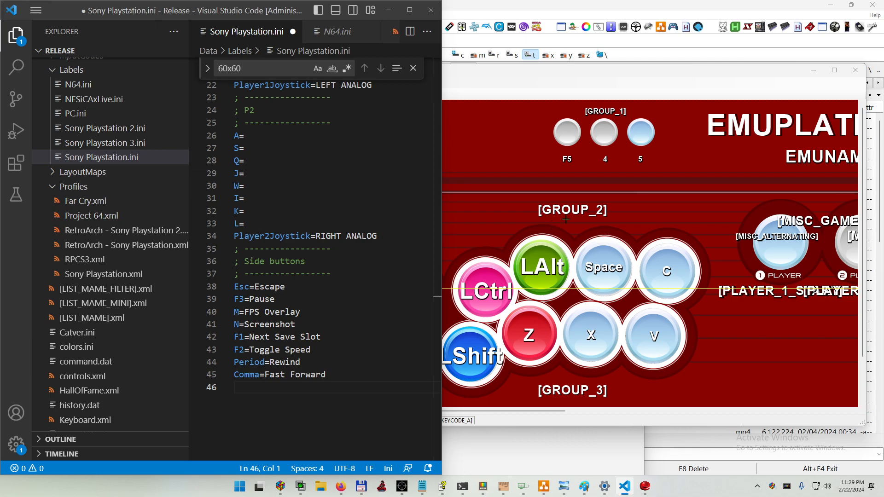
scroll(322, 230, up, 7)
click(322, 224)
scroll(322, 214, down, 2)
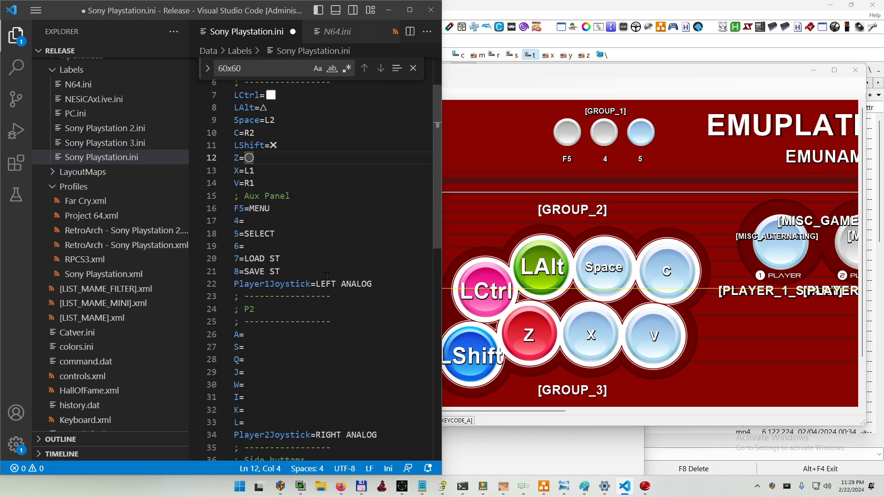
scroll(323, 299, down, 5)
click(320, 370)
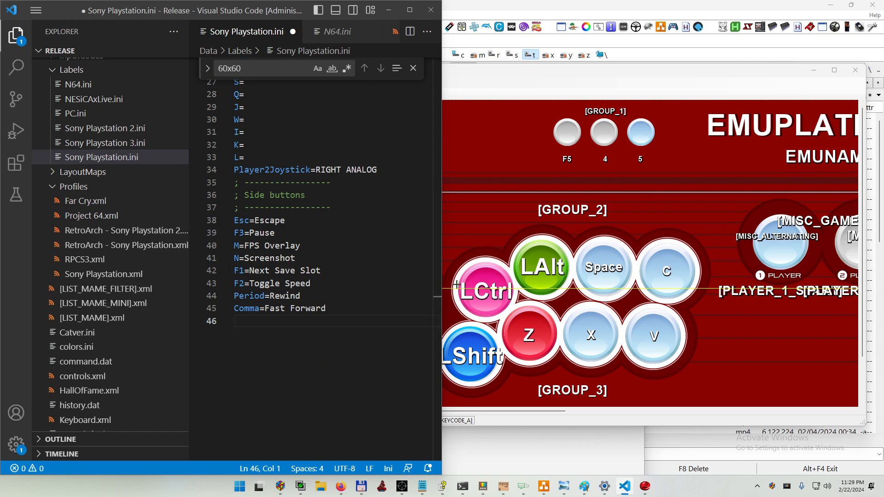
scroll(274, 184, up, 6)
click(271, 174)
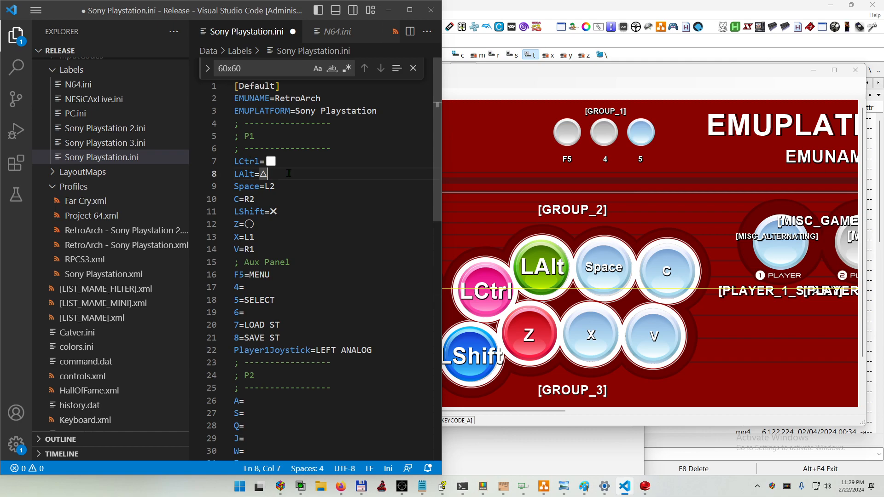
key(Up)
click(267, 174)
click(284, 213)
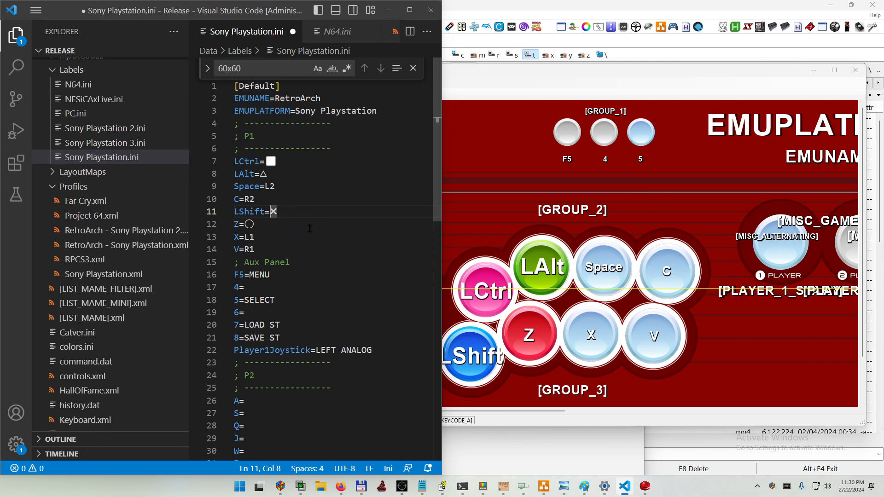
scroll(310, 228, down, 7)
scroll(317, 221, up, 7)
Step: Duplicate the [Default] section header on a new line at the end of the label file
drag(288, 90, 220, 86)
key(ctrl+space)
scroll(330, 259, down, 2)
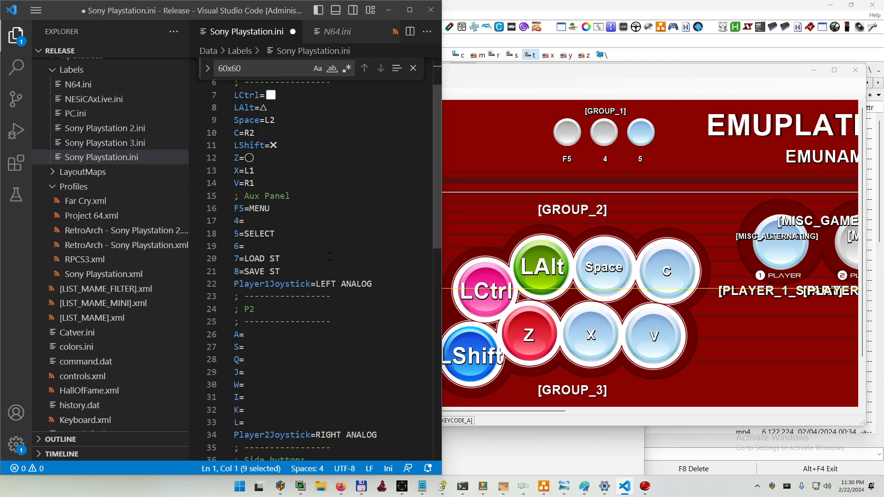
click(330, 259)
scroll(330, 258, up, 2)
click(285, 86)
drag(285, 85, 214, 80)
key(ctrl+c)
scroll(340, 371, down, 10)
click(345, 377)
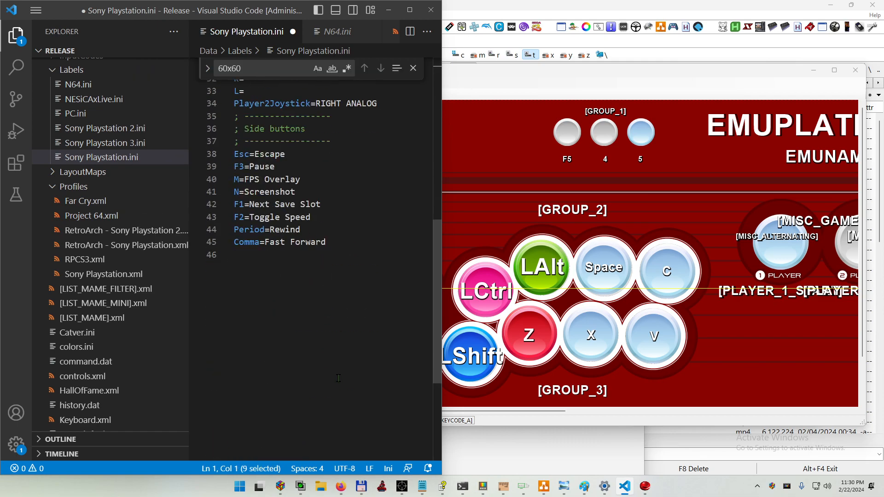
key(Return)
key(ctrl+v)
Step: Rename the duplicated header to [Final Fantasy VII] and start a new line below it
key(BackSpace)
key(BackSpace)
key(BackSpace)
key(BackSpace)
key(BackSpace)
key(BackSpace)
key(BackSpace)
key(BackSpace)
text(Final Fantasy VII)
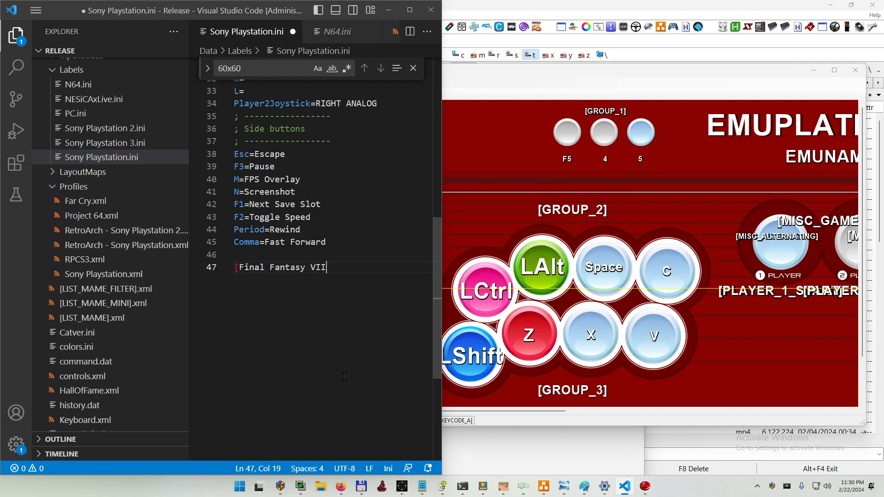
text(])
key(Return)
Step: Copy the default P1 button assignments, LCtrl through V, into the [Final Fantasy VII] section
scroll(363, 352, up, 10)
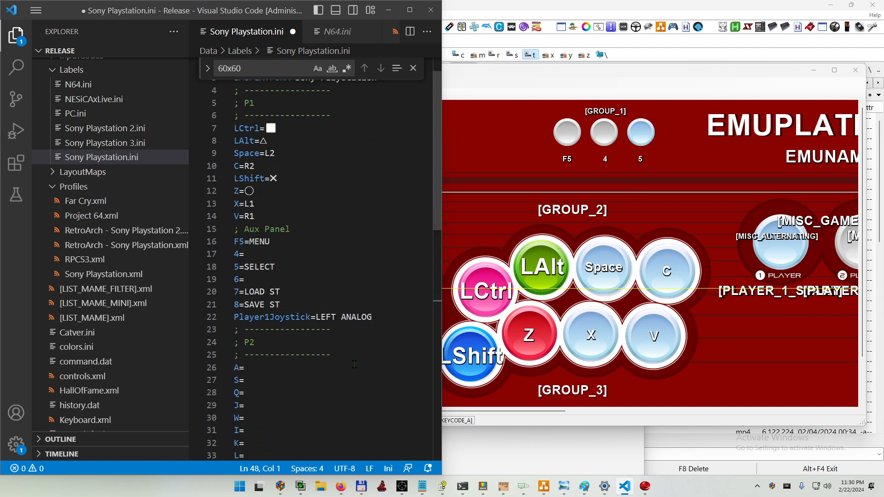
drag(266, 214, 227, 127)
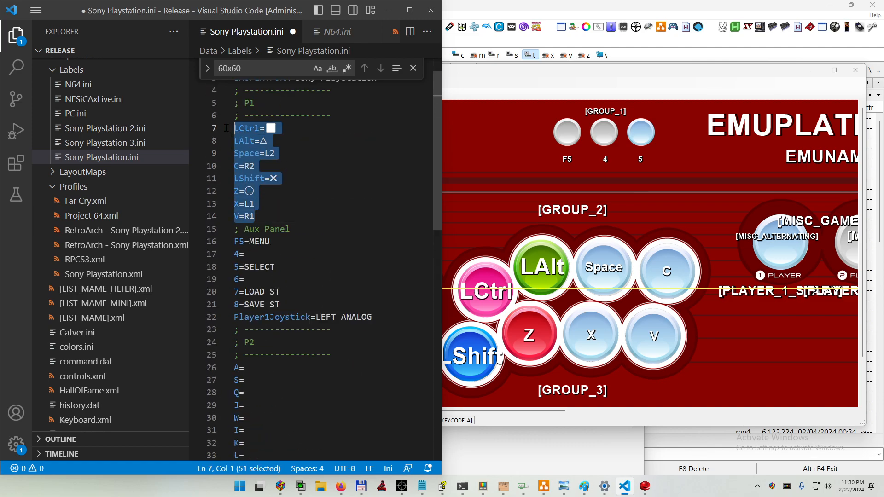
key(ctrl+c)
scroll(334, 364, down, 10)
click(339, 323)
key(ctrl+v)
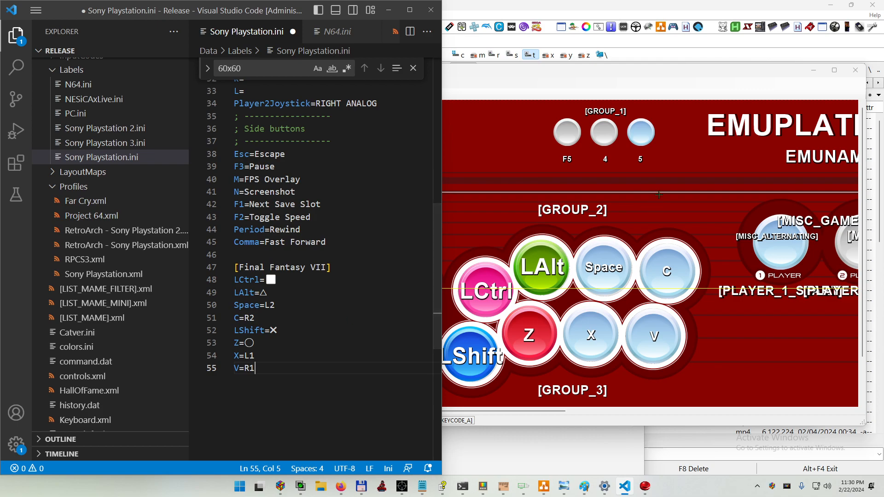
Step: Compare the pasted [Final Fantasy VII] assignments with the CPWizard layout's button labels, and examine its EMUNAME and EMUPLATFORM labels
click(667, 176)
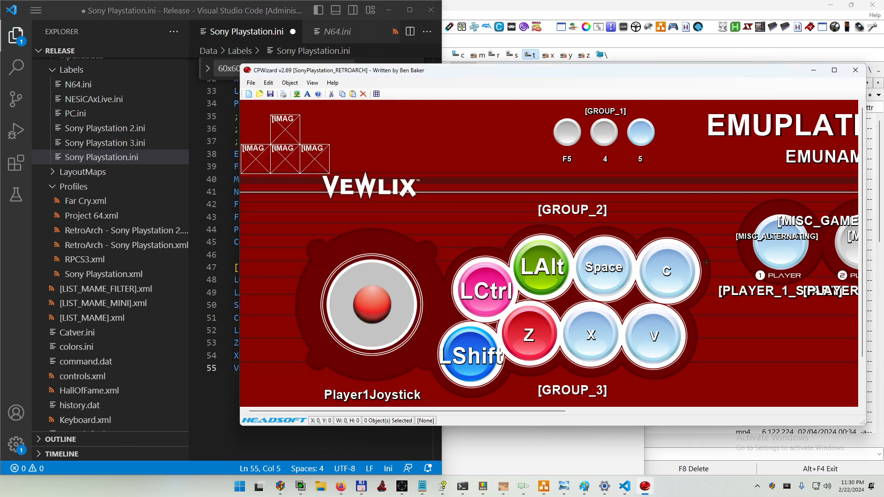
key(alt+Tab)
click(299, 305)
drag(240, 270, 244, 355)
click(244, 356)
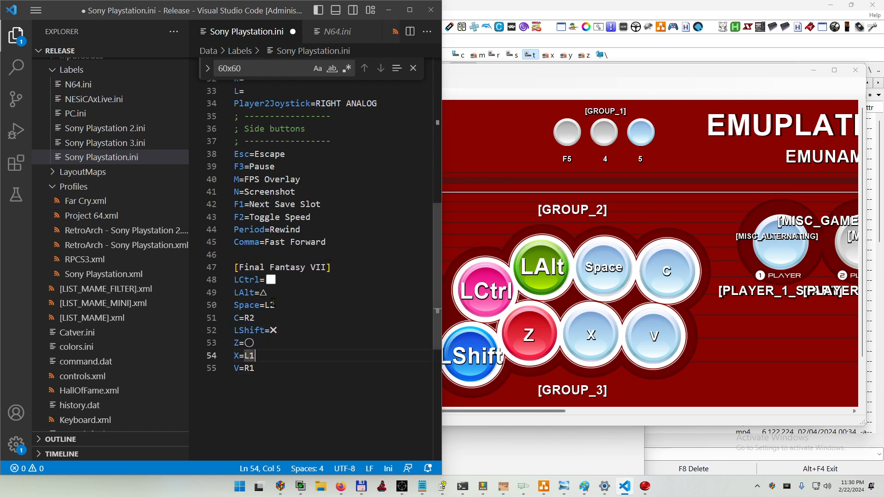
click(300, 279)
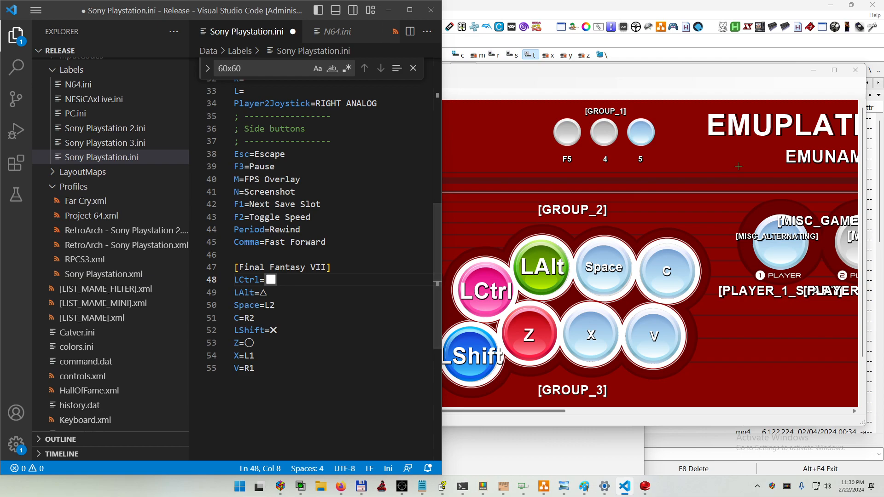
click(784, 145)
drag(534, 410, 670, 411)
click(547, 156)
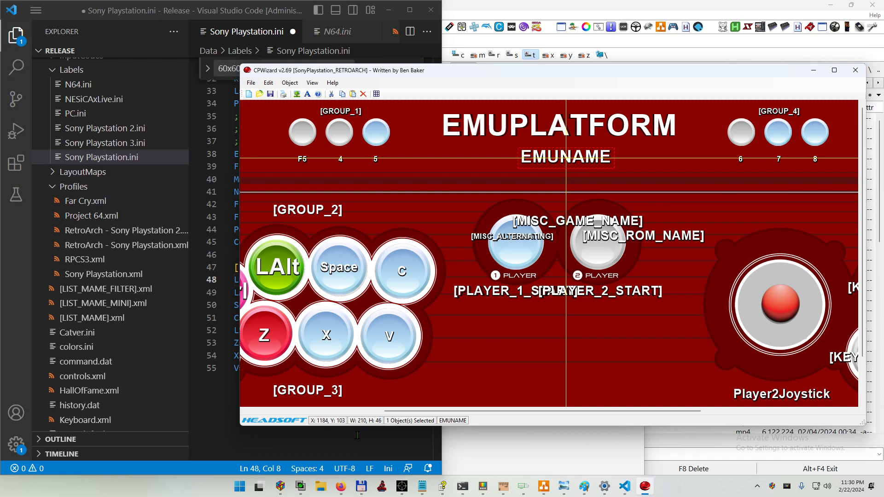
click(225, 366)
drag(254, 267, 254, 368)
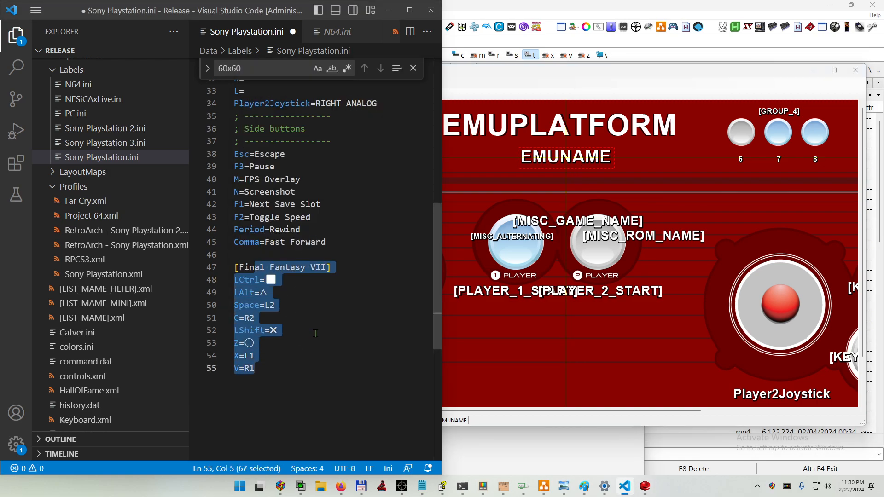
Step: Compare the [Default] section, including its EMUNAME and EMUPLATFORM lines, with the shorter [Final Fantasy VII] section of the label file
scroll(308, 347, up, 10)
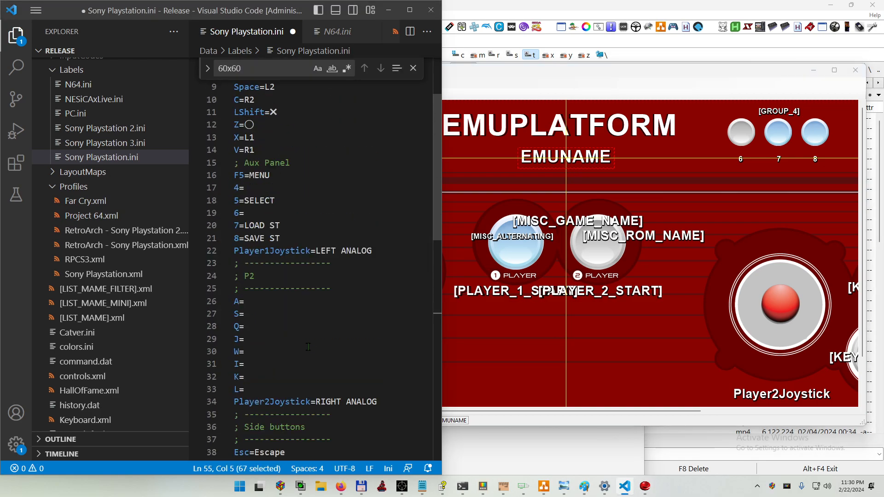
drag(248, 85, 295, 111)
click(306, 123)
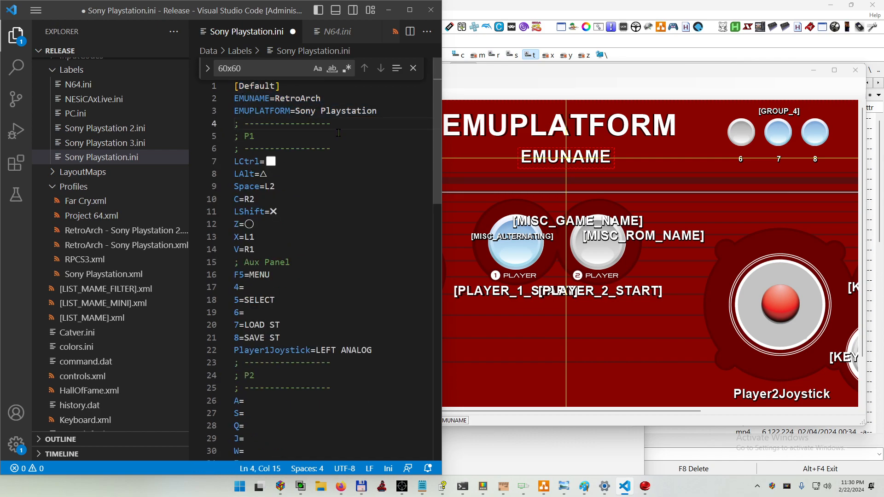
scroll(304, 246, down, 12)
scroll(306, 300, up, 11)
scroll(301, 263, up, 1)
double_click(256, 86)
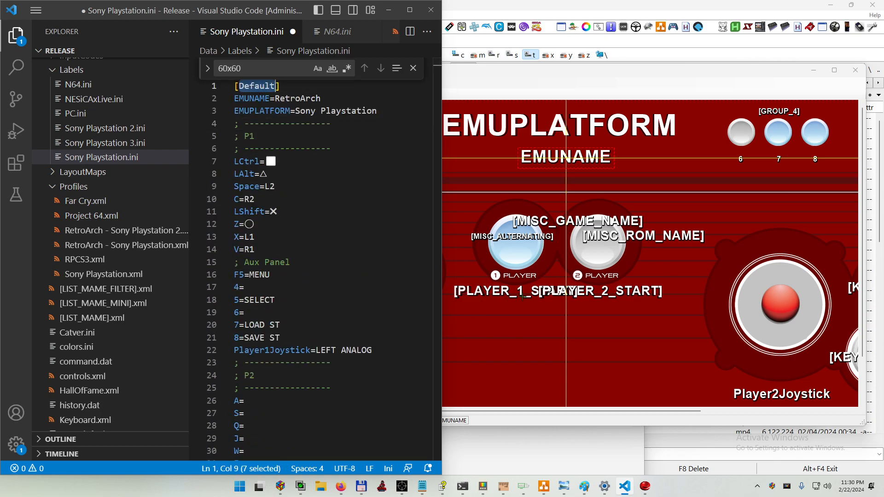
scroll(313, 267, down, 11)
drag(269, 235, 299, 335)
click(299, 335)
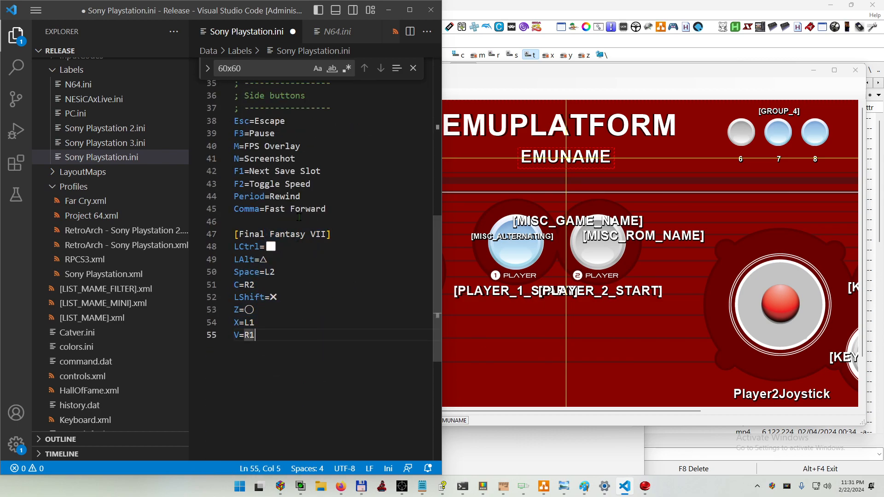
scroll(299, 268, up, 11)
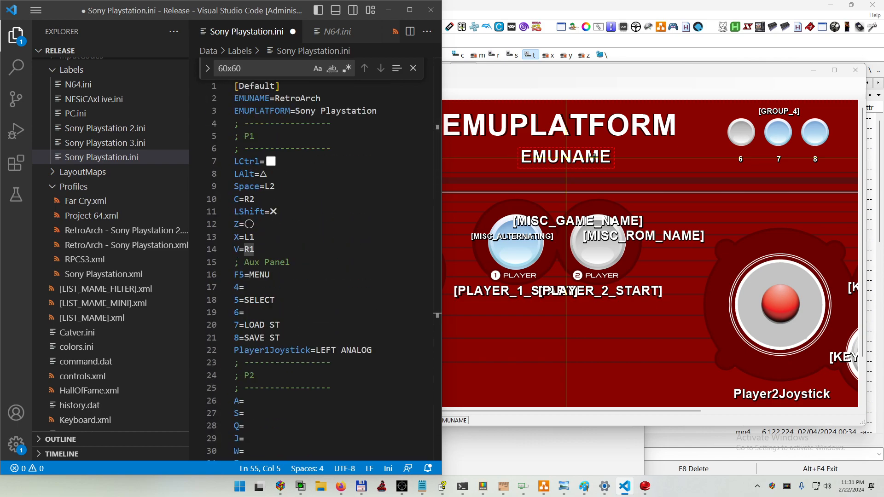
Step: Switch to CPWizard and turn on the label arrows and label spots in the display options
click(618, 92)
click(268, 83)
click(285, 136)
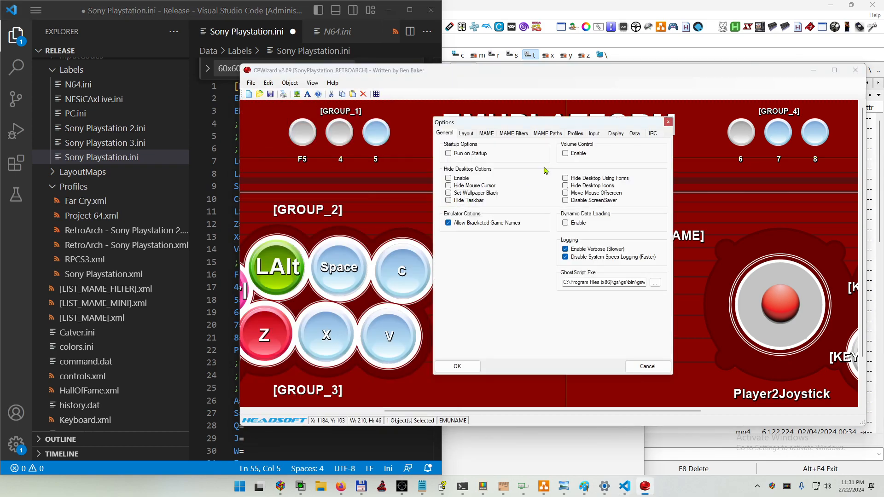
click(633, 134)
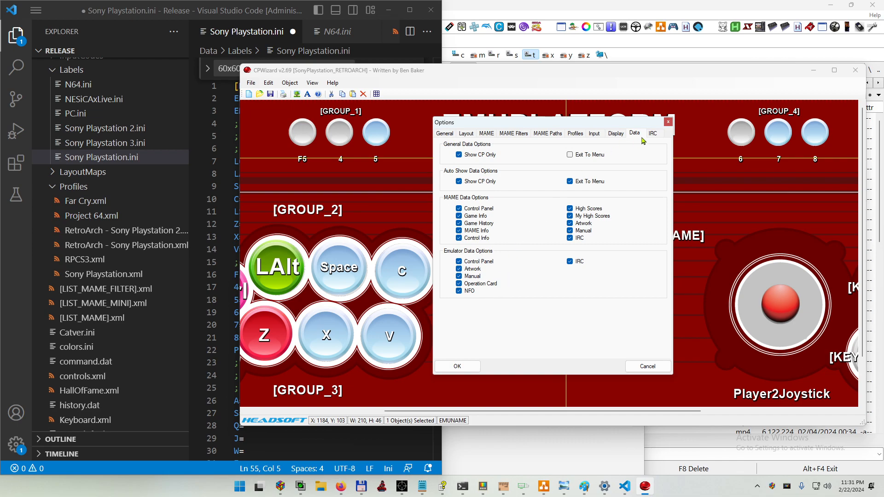
click(619, 133)
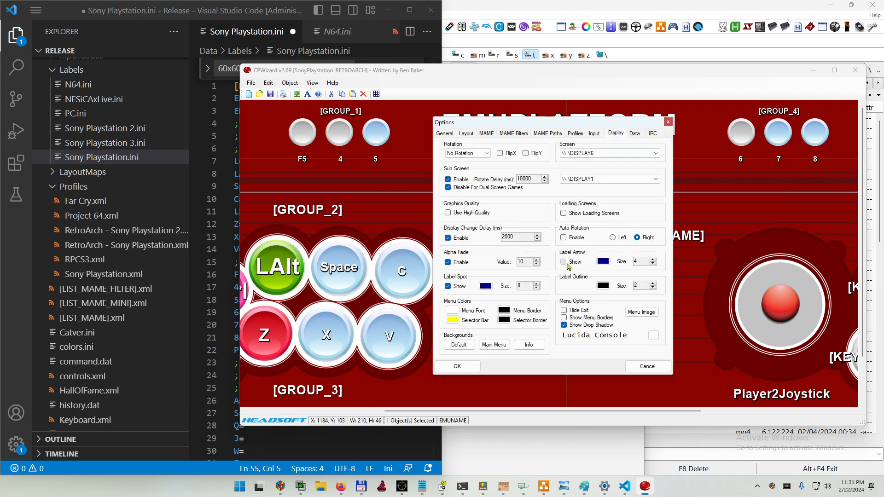
click(469, 369)
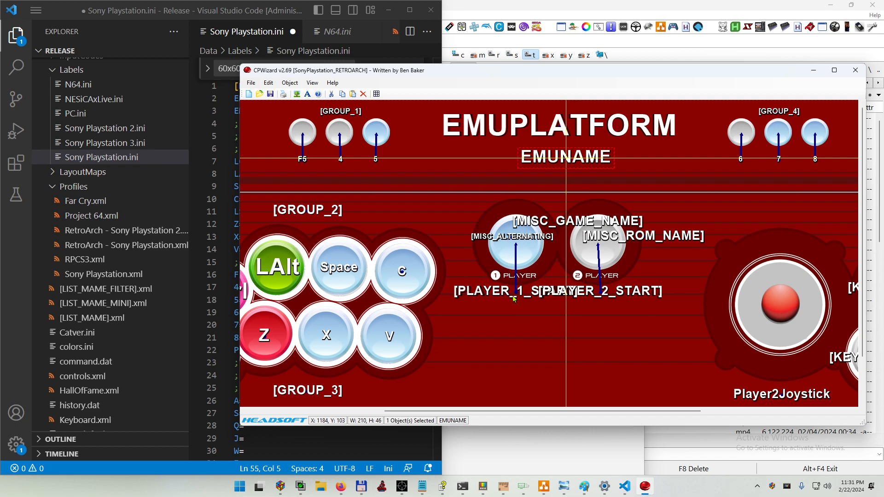
Step: Inspect the object properties of the first button image under [GROUP_1] and of its F5 label
click(543, 327)
right_click(559, 344)
click(554, 107)
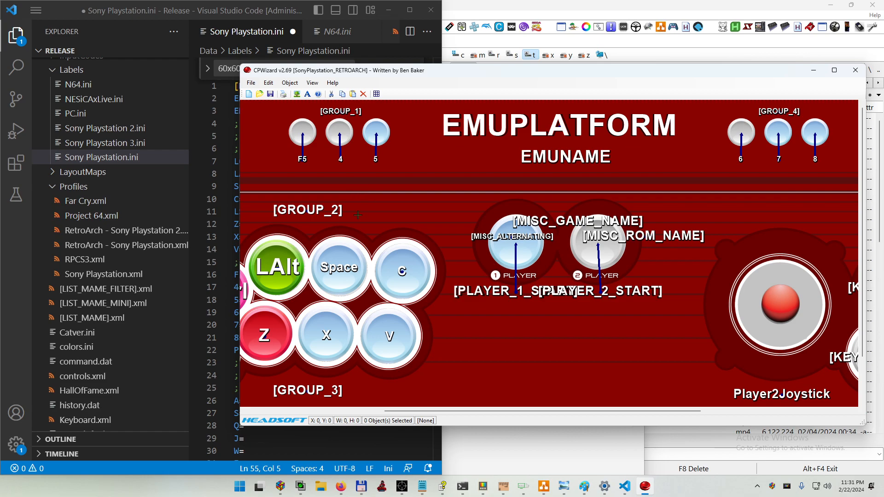
click(311, 132)
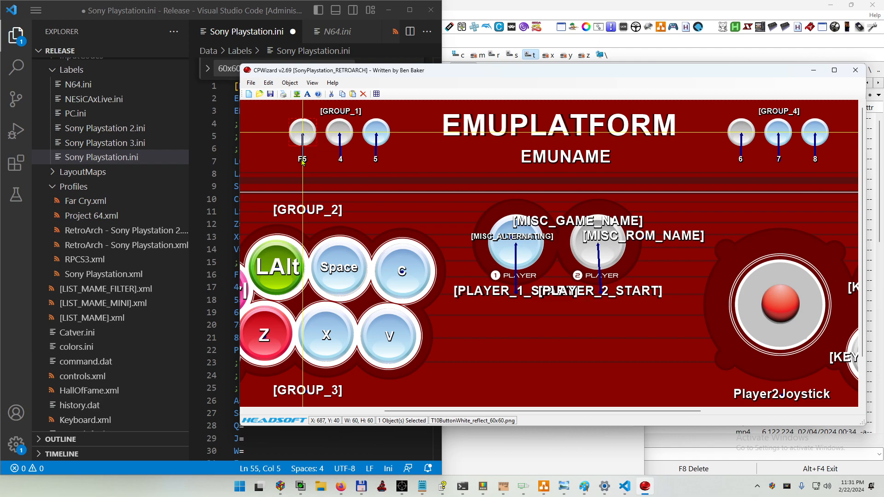
right_click(311, 137)
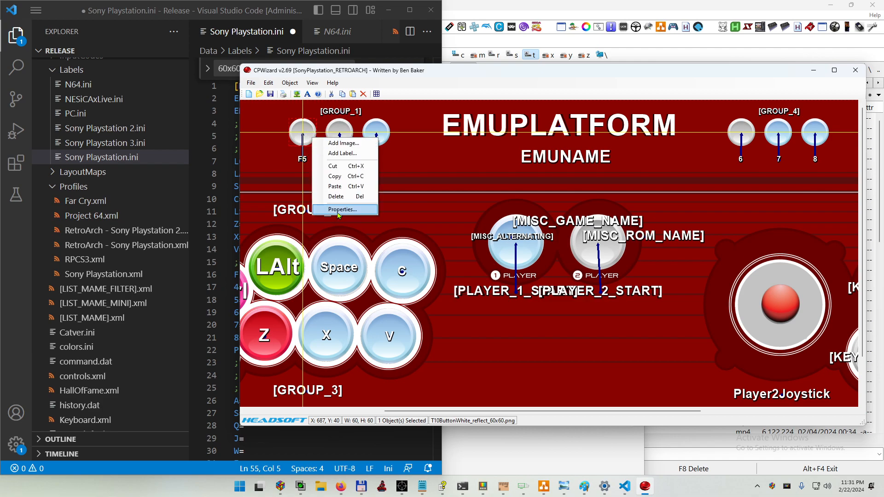
click(332, 213)
click(625, 157)
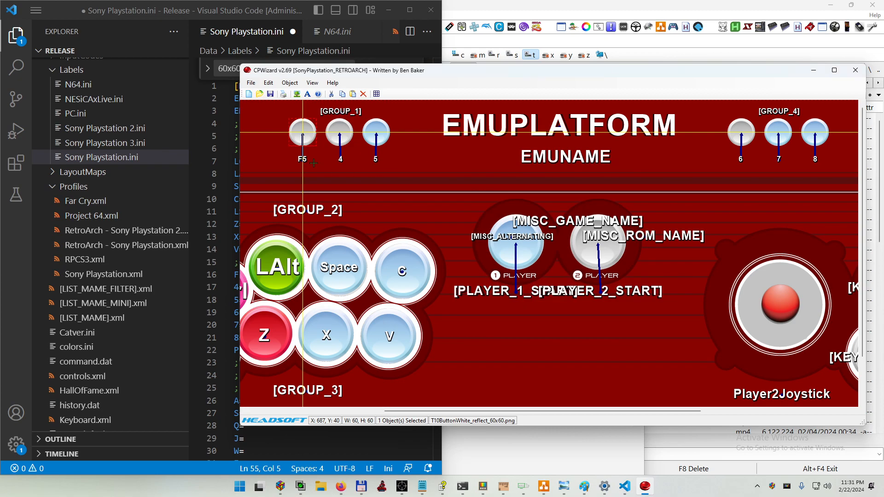
click(304, 160)
right_click(303, 160)
click(327, 232)
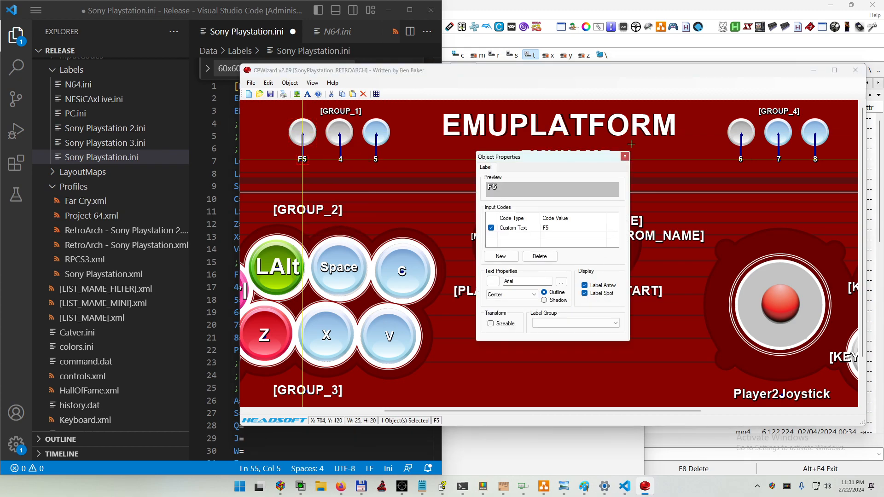
click(625, 157)
Step: Nudge the C label slightly down and to the right on its button
click(402, 271)
mouse_move(402, 271)
mouse_down()
mouse_move(413, 281)
mouse_move(405, 273)
mouse_up()
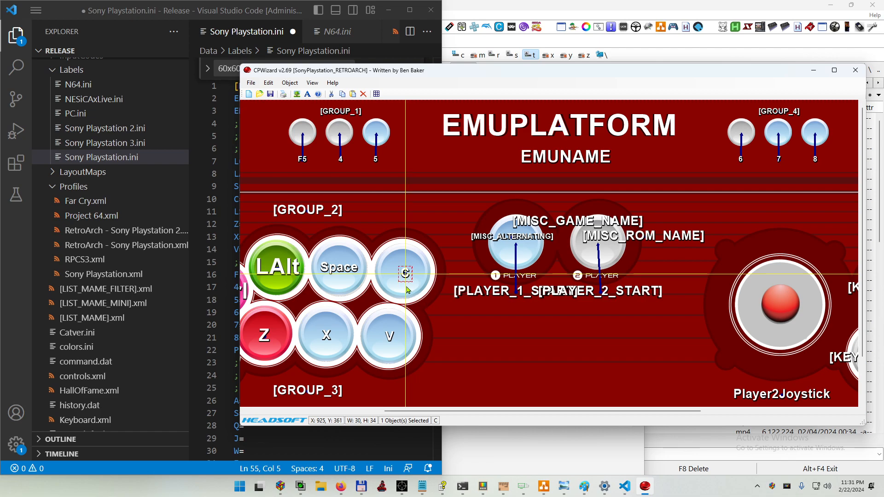
Step: Turn off the label spots and label arrows in the display options and apply the change
click(268, 82)
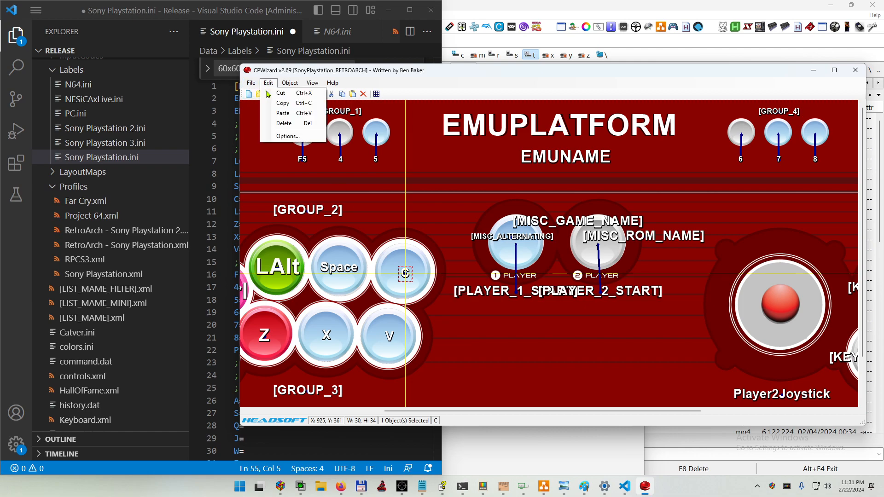
click(285, 138)
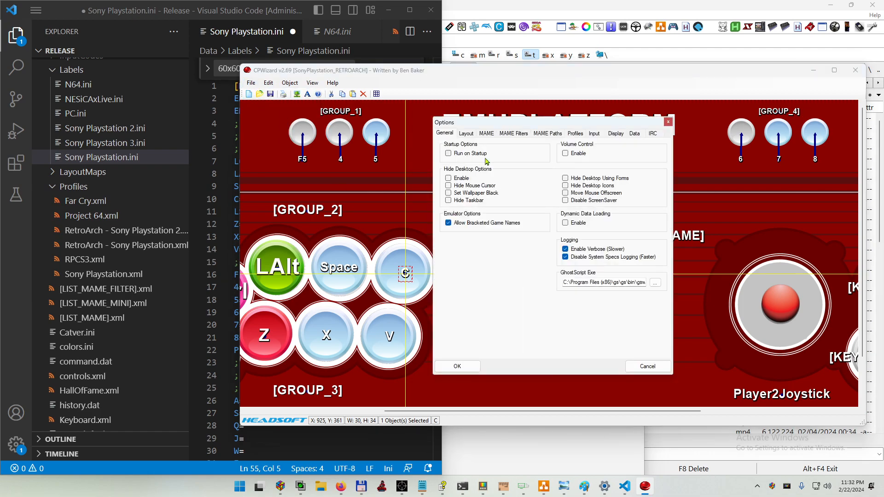
click(635, 134)
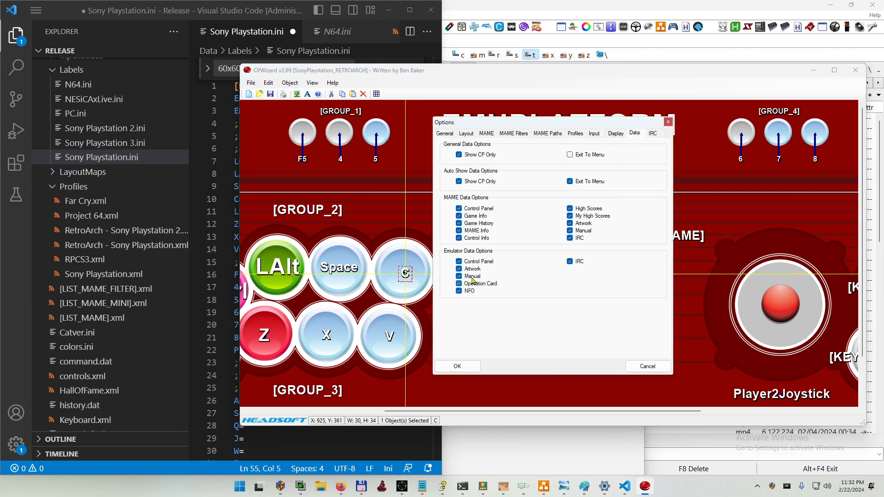
click(616, 133)
click(447, 286)
click(564, 262)
click(463, 366)
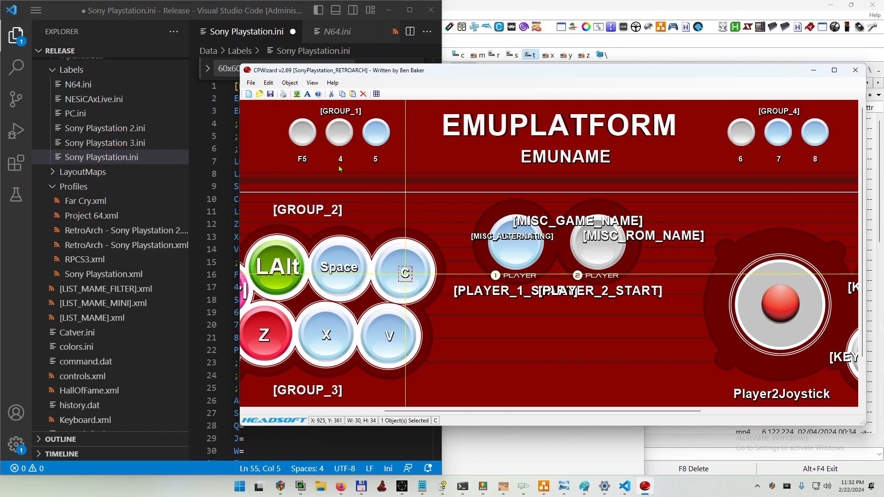
Step: Reopen the options and examine the layout settings, toggling Give Focus and Top Most and restoring both
click(269, 82)
click(278, 136)
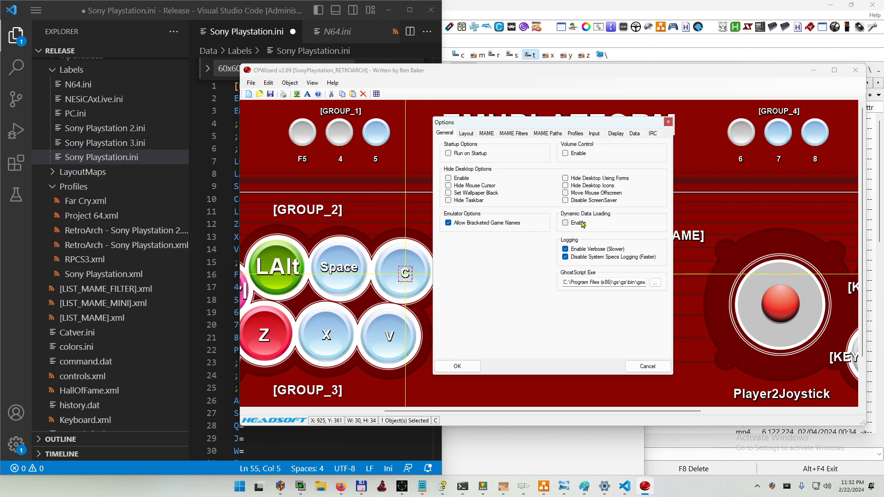
click(467, 133)
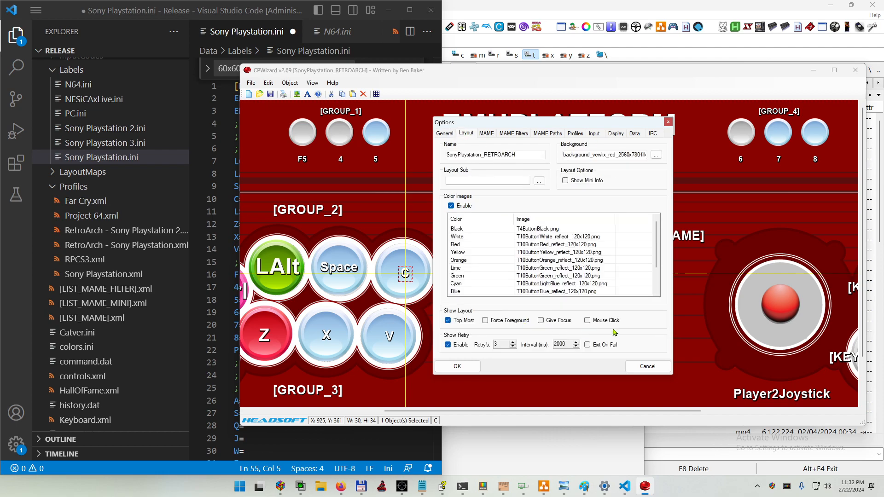
click(541, 321)
click(542, 321)
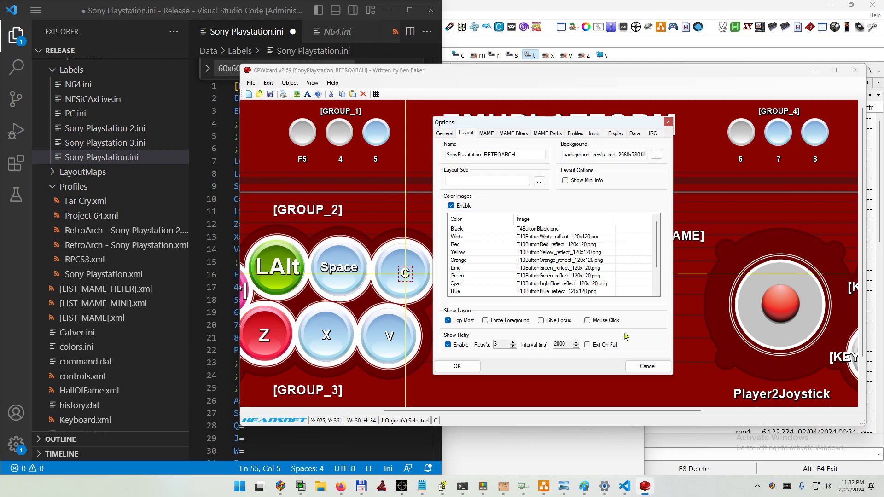
click(450, 321)
click(461, 320)
Step: Review the MAME filters, MAME paths, profiles, input key and display settings in the options
click(539, 136)
click(515, 135)
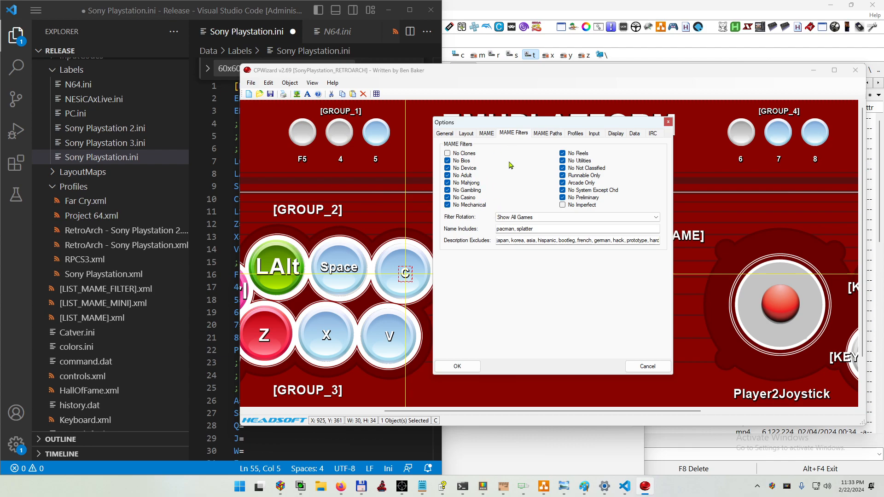
click(560, 132)
click(575, 134)
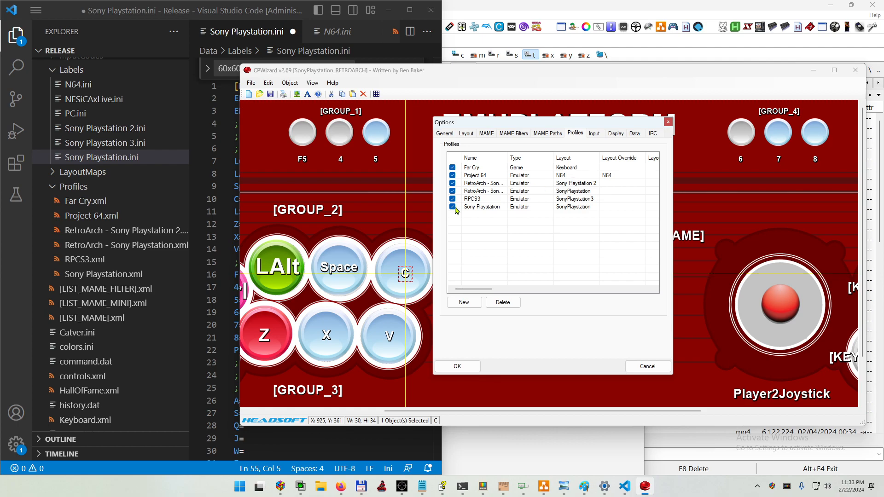
click(594, 134)
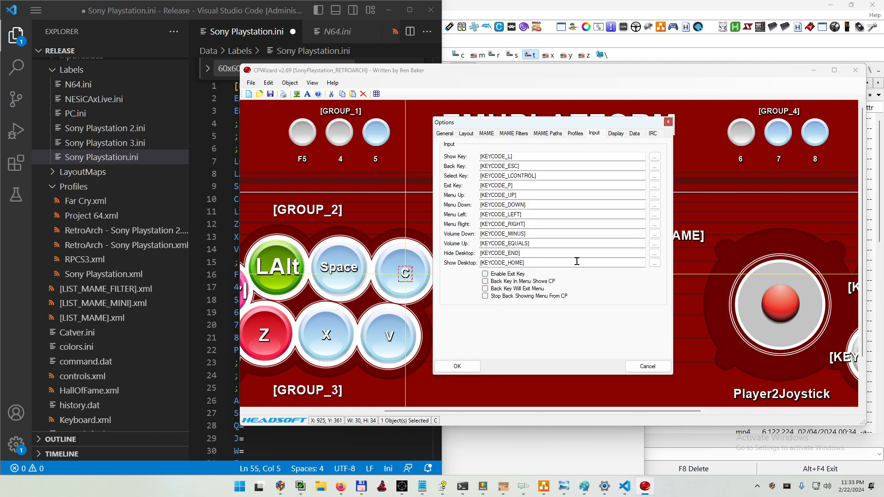
click(616, 134)
Step: Turn off Show CP Only in the general data options and apply the settings
click(634, 135)
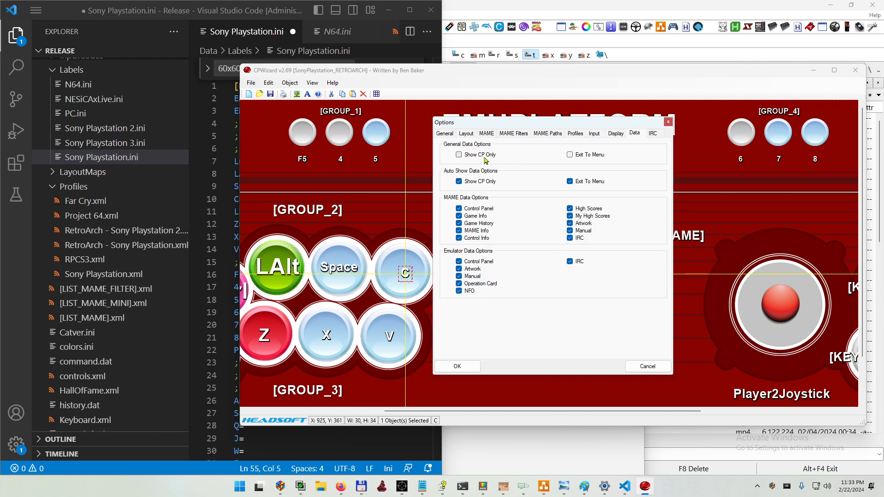
click(668, 122)
click(268, 83)
click(276, 136)
click(470, 157)
click(457, 367)
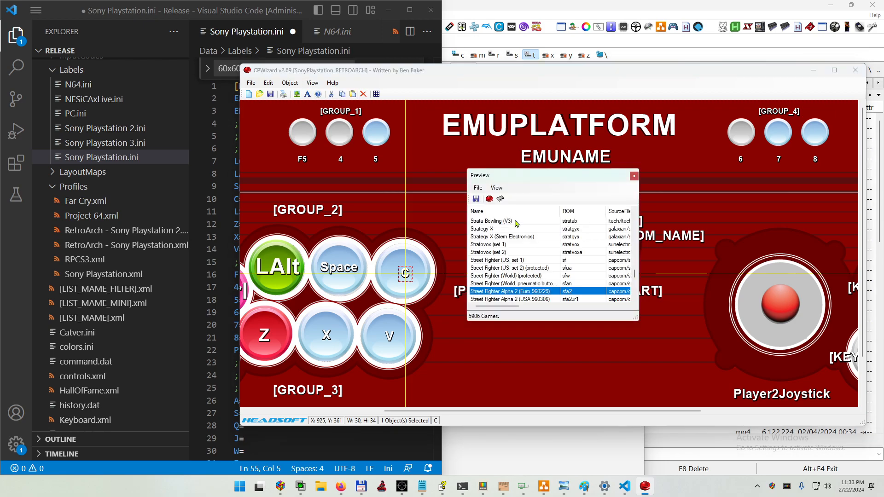
Step: Preview the control layout for Street Fighter Alpha 2 (Euro 960229) without saving the current layout, and reposition the preview window
click(491, 199)
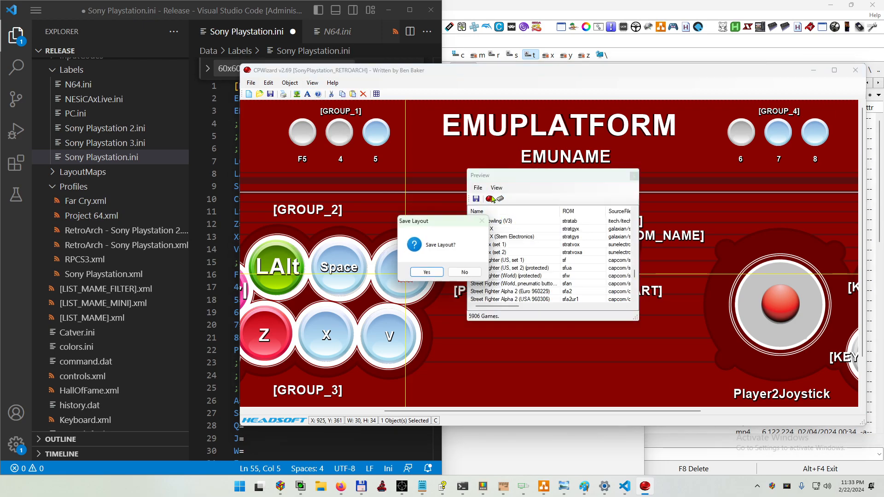
click(459, 275)
drag(441, 130, 685, 177)
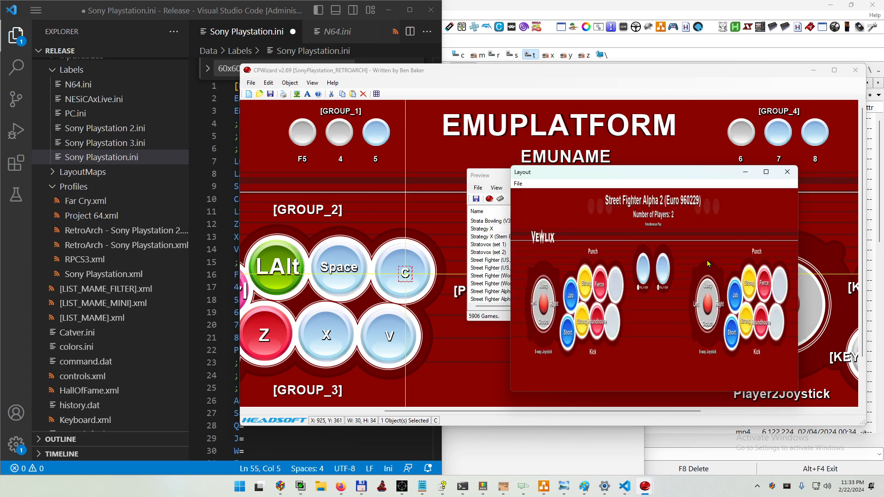
mouse_move(765, 174)
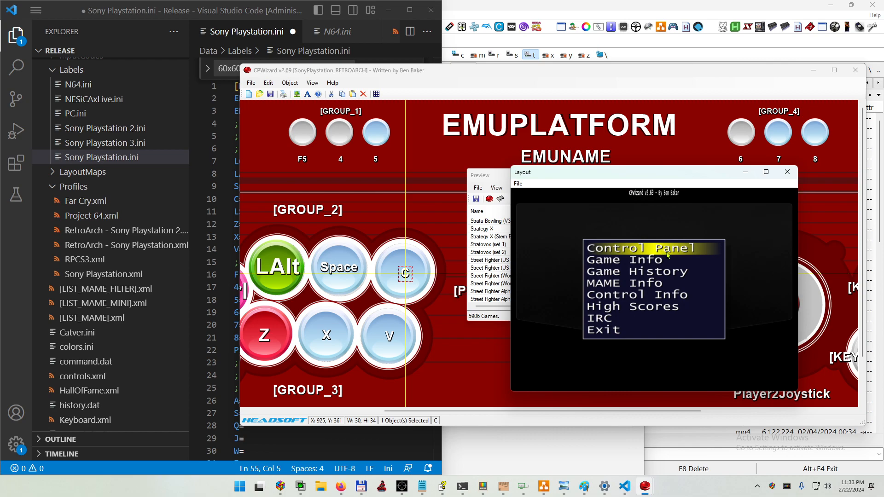
Step: Look through the preview's main menu pages up to IRC, exit the menu and close the game preview list
click(667, 254)
click(667, 255)
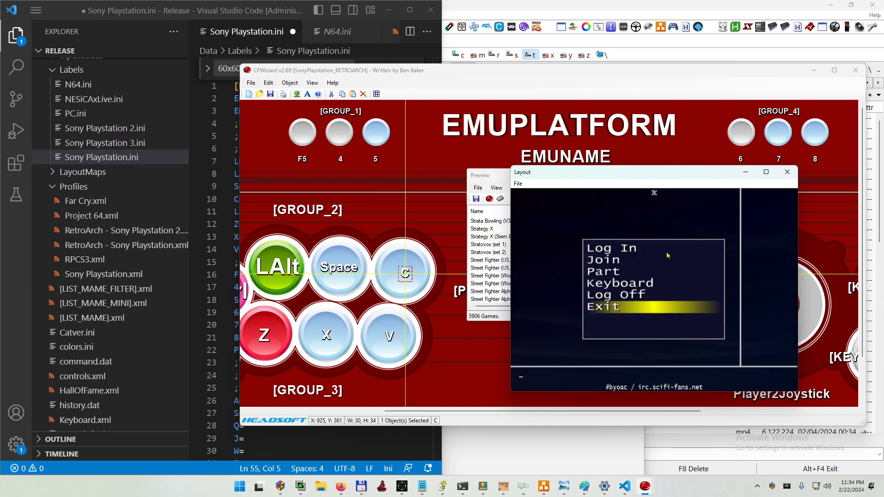
key(Down)
key(Return)
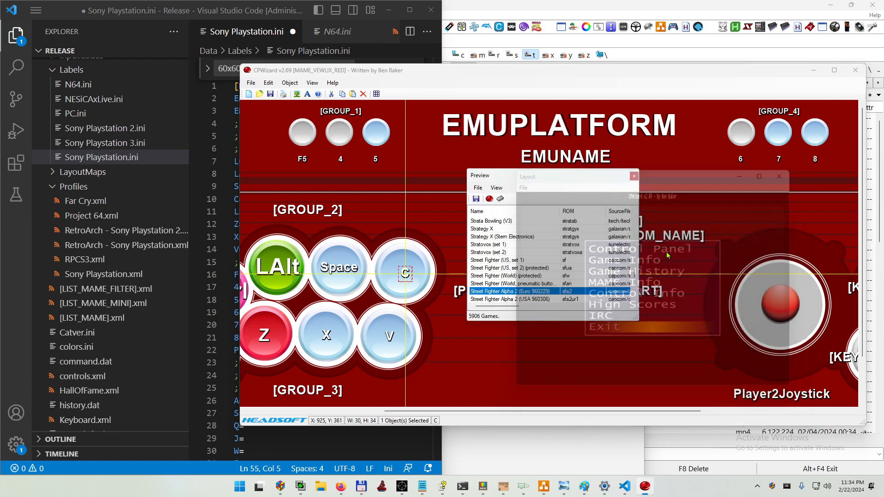
click(633, 181)
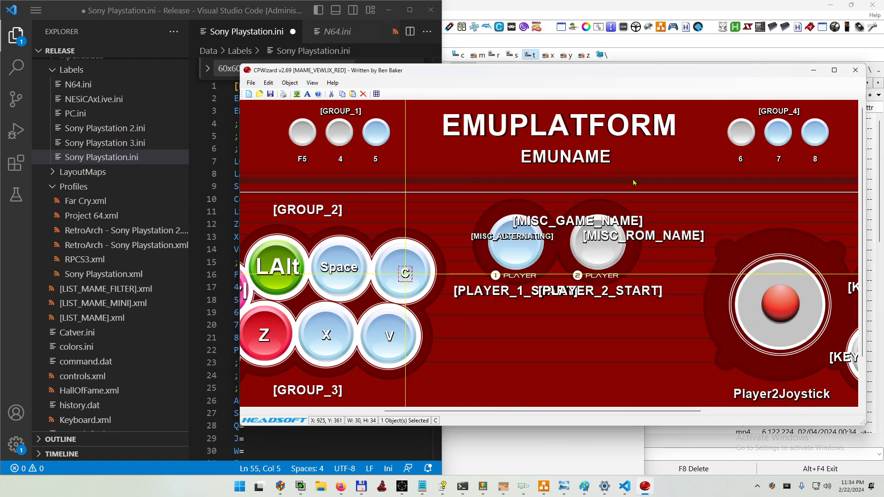
Step: Reopen the options to examine the layout settings and the available displays for the main screen, keeping the current selection
click(268, 83)
click(287, 141)
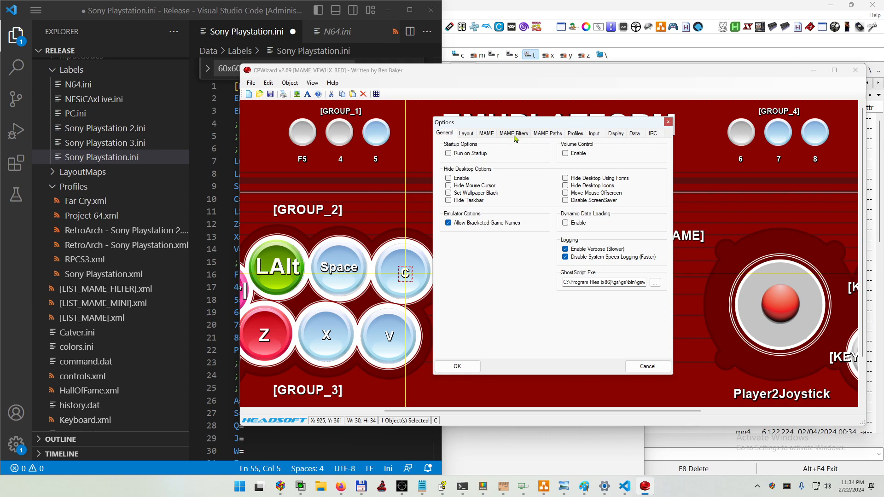
click(467, 133)
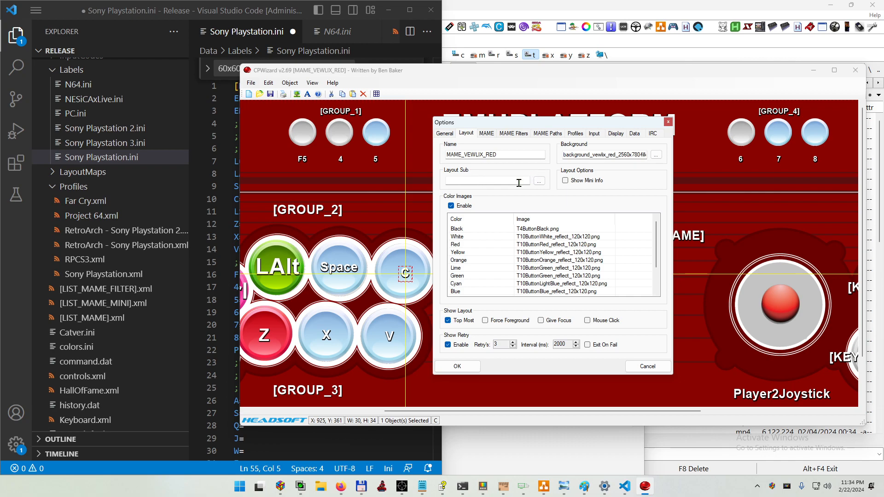
click(614, 135)
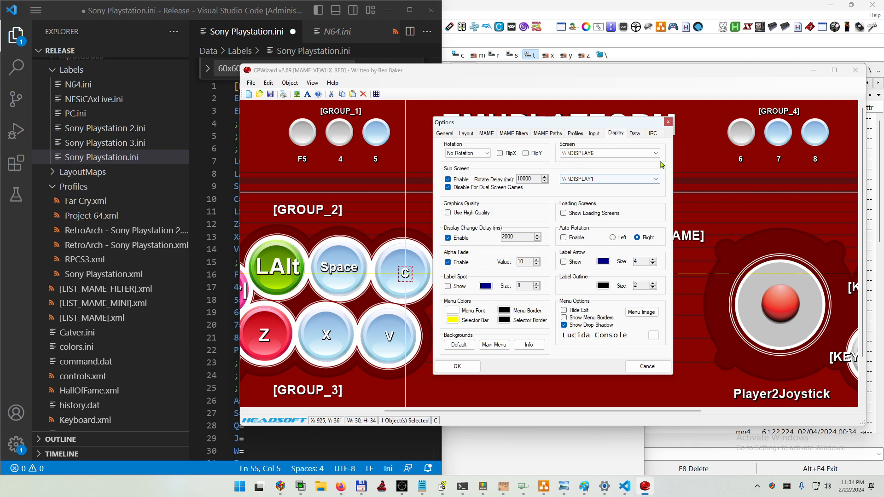
click(607, 154)
click(606, 158)
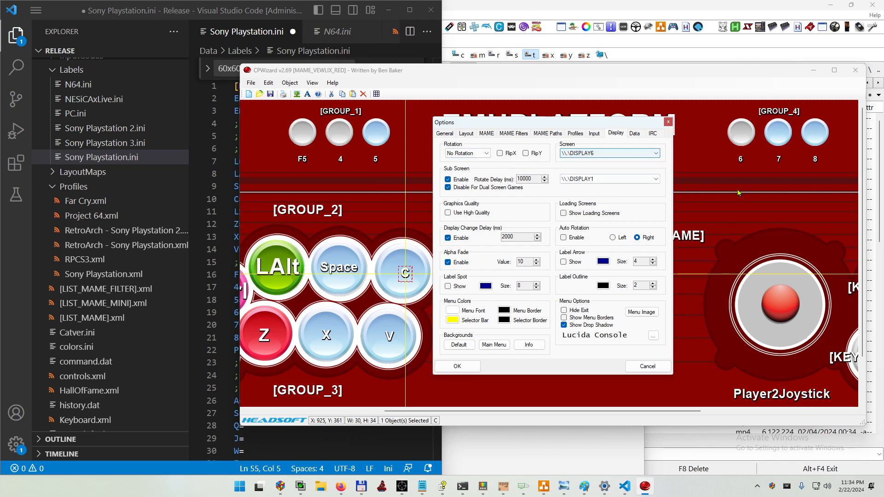
click(639, 157)
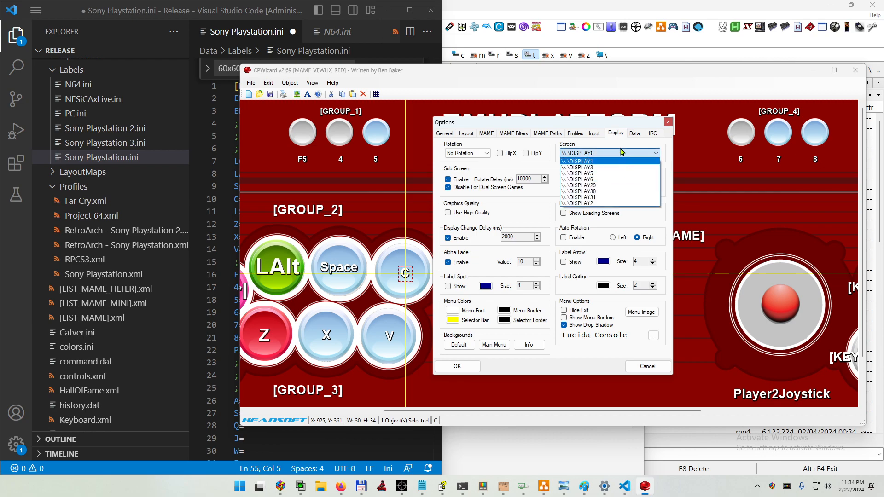
click(623, 153)
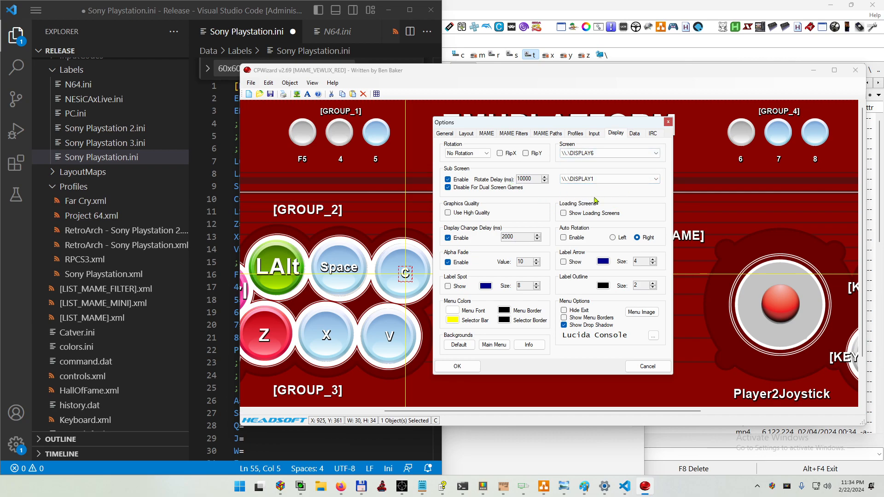
Step: Review the data and IRC options and close the options without applying changes
click(638, 135)
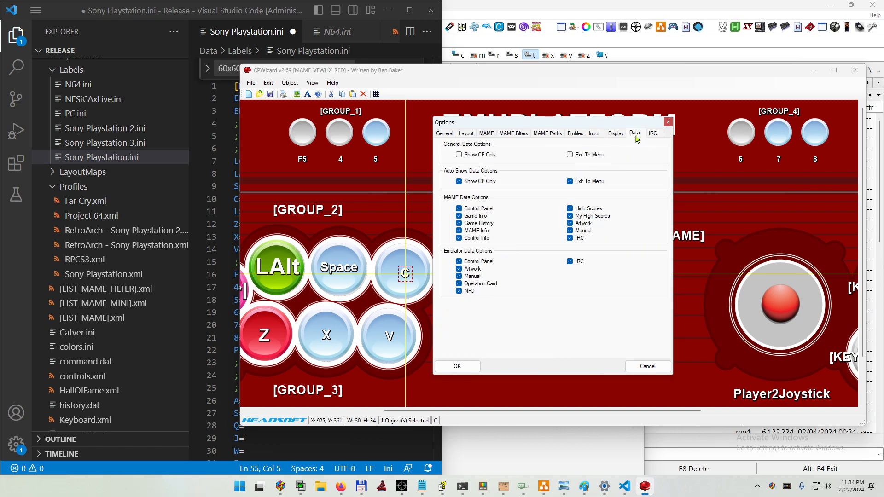
click(652, 134)
click(667, 122)
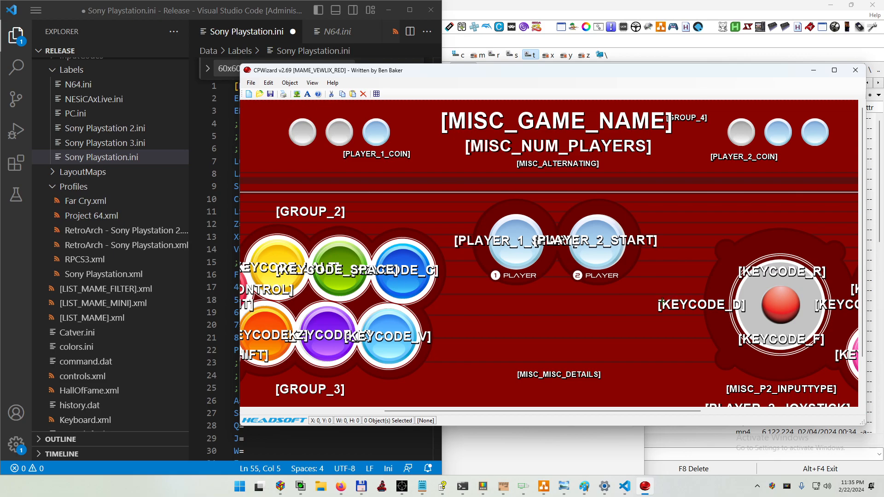
scroll(565, 320, down, 3)
scroll(535, 309, up, 3)
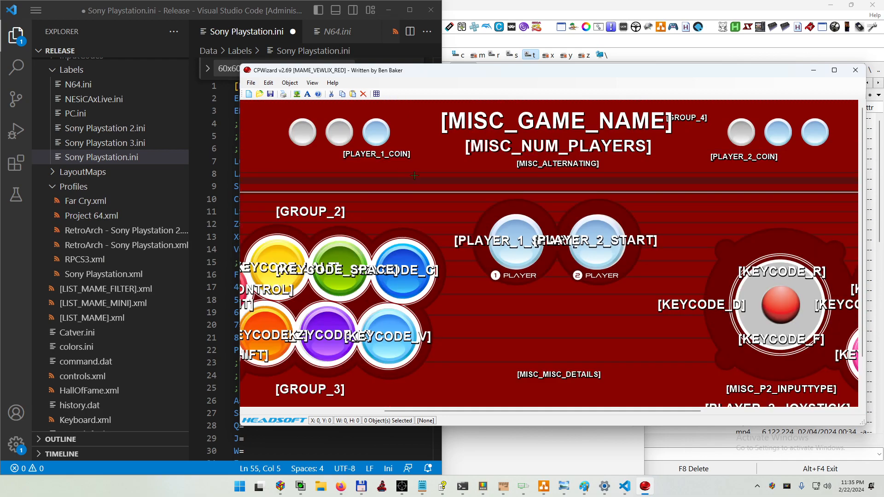